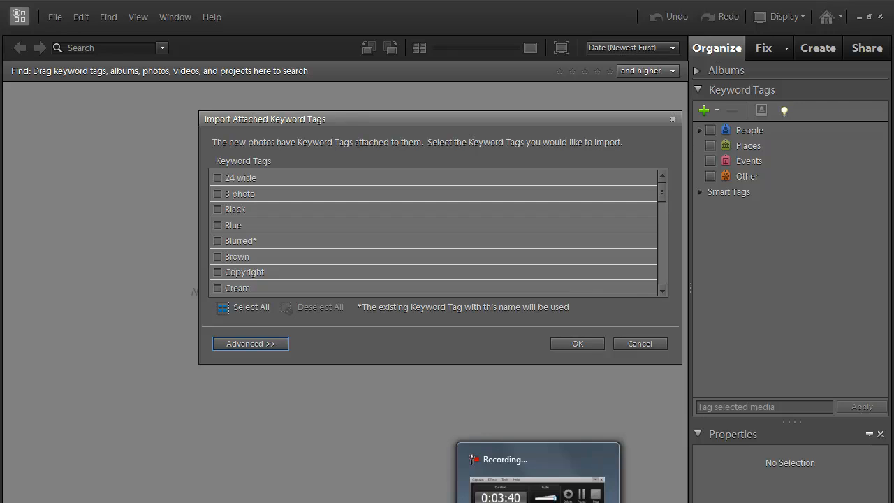
Step: Import the new photos without selecting any of their attached keyword tags
left_click_drag(285, 123, 284, 123)
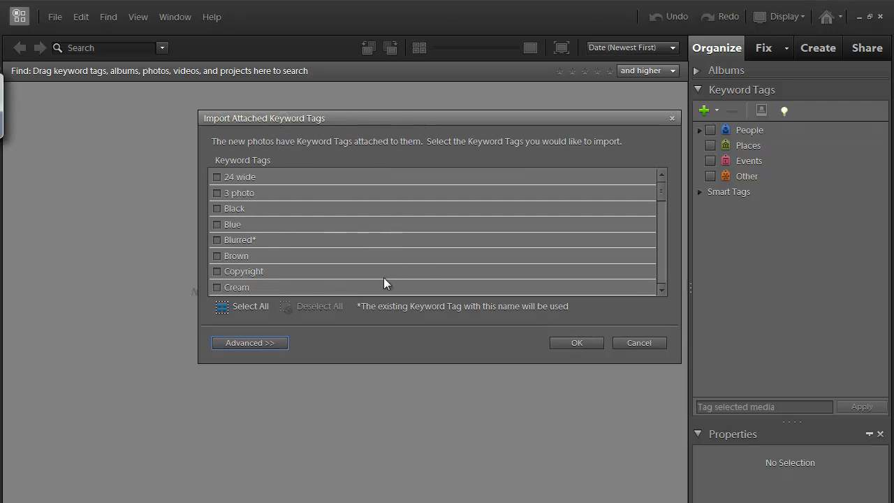
mouse_move(664, 193)
left_mouse_down()
mouse_move(661, 281)
mouse_move(664, 187)
left_mouse_up()
left_click(577, 343)
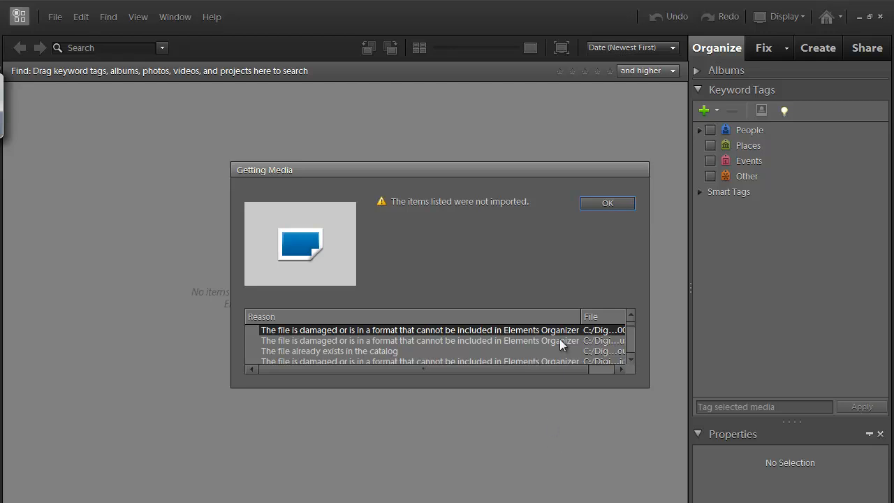
Step: Review which files were left out of the import and why, close the report, and return to the start of the imported media
left_click_drag(582, 317, 483, 314)
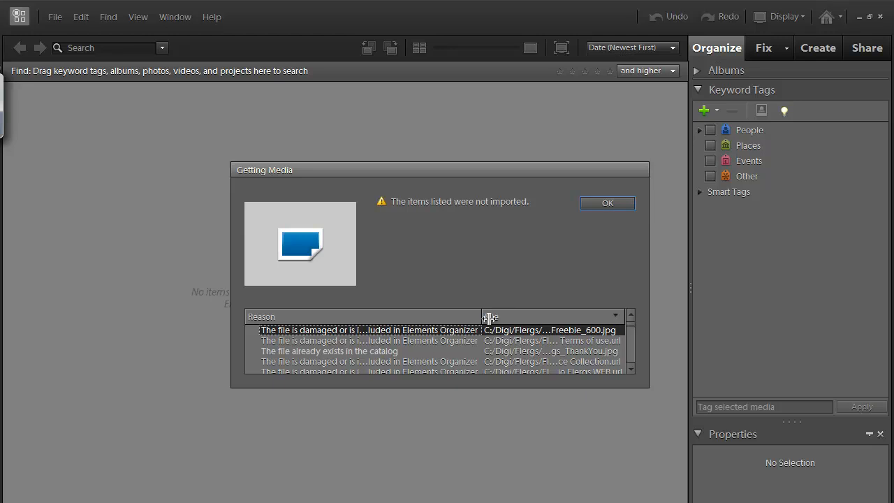
left_click(630, 358)
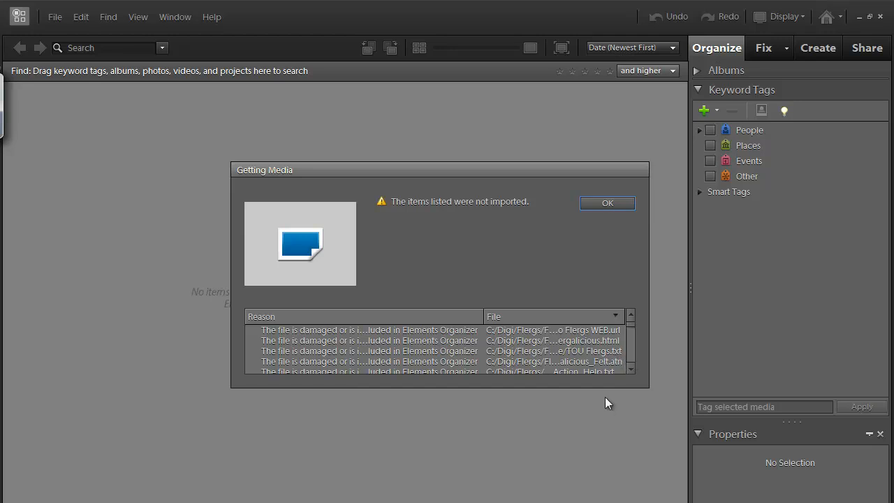
left_click(607, 203)
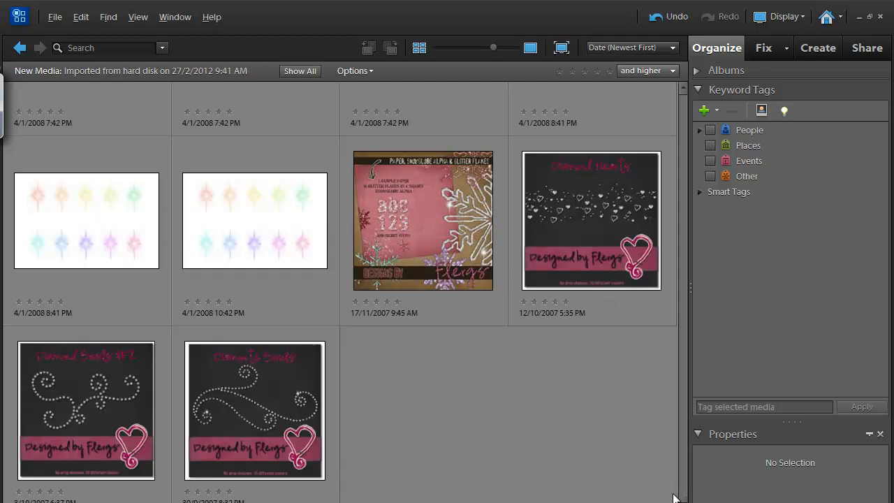
left_click_drag(683, 498, 682, 83)
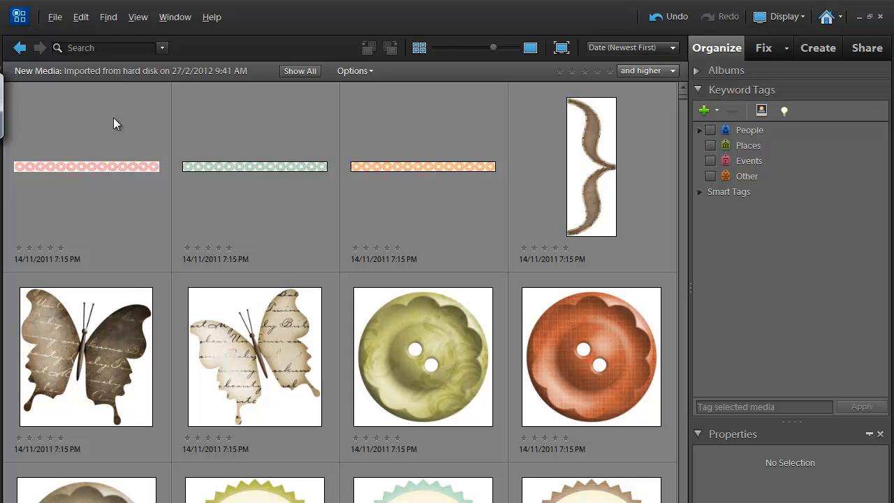
Step: Start importing keyword tags from a file and open the PSE10 Organising folder inside Business
left_click(717, 112)
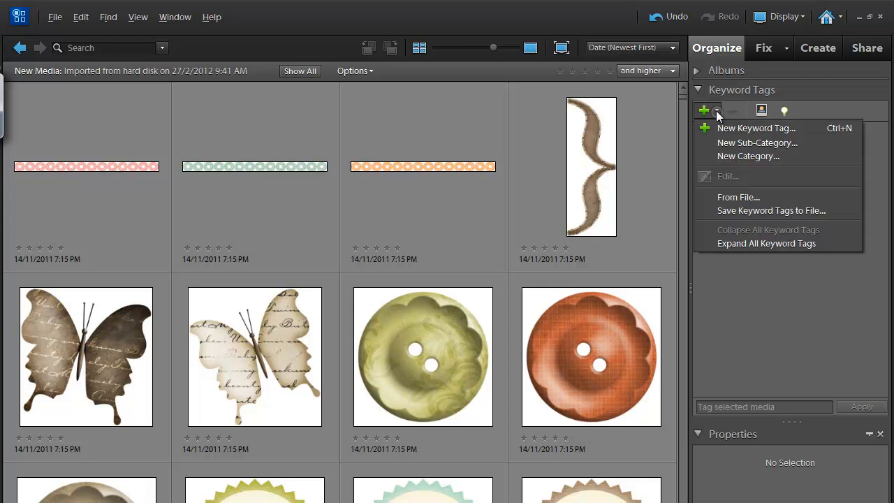
left_click(725, 195)
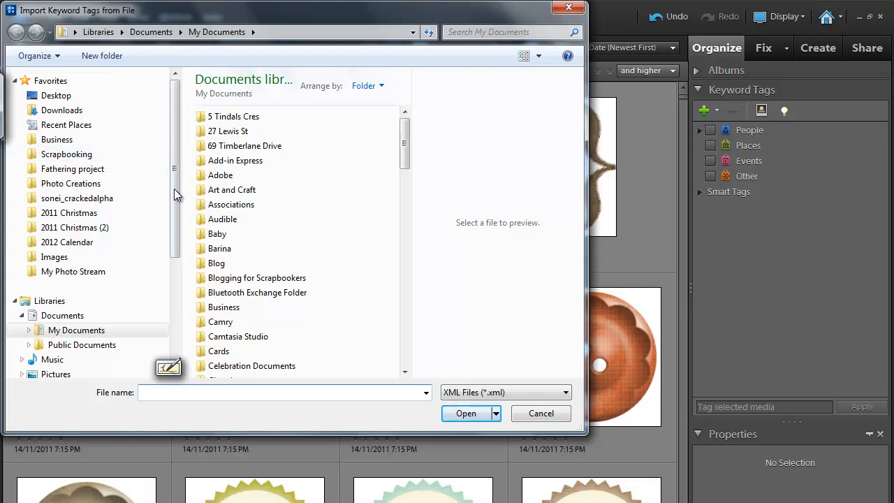
left_click(82, 143)
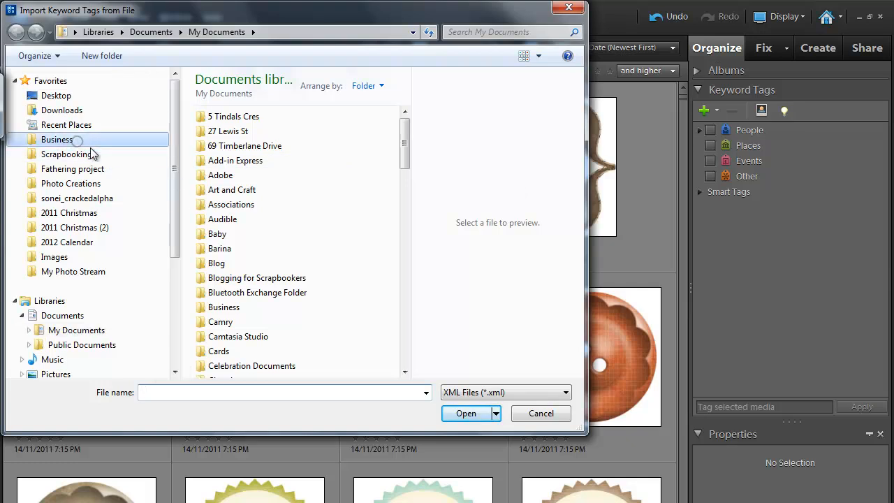
left_click(179, 392)
type("pse")
key("Down")
key("Down")
key("Down")
key("Down")
key("Return")
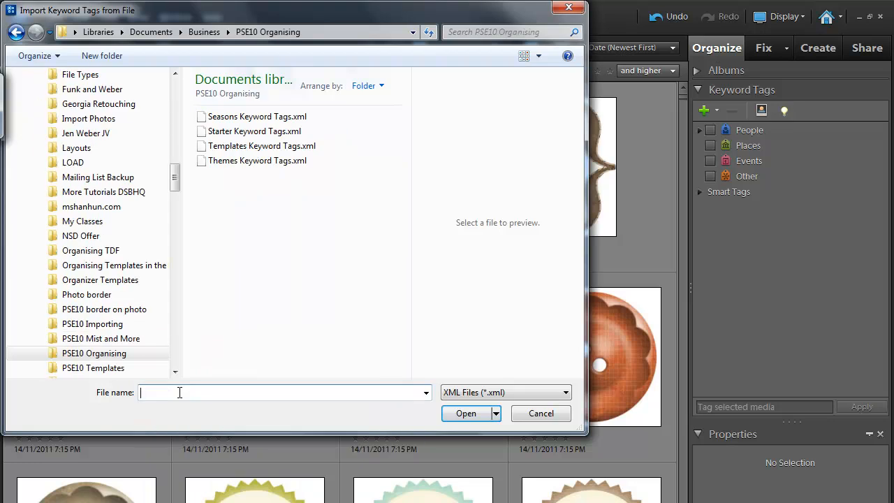
Step: Import the keyword tags from Starter Keyword Tags.xml and minimise the meeting chat window
left_click(216, 134)
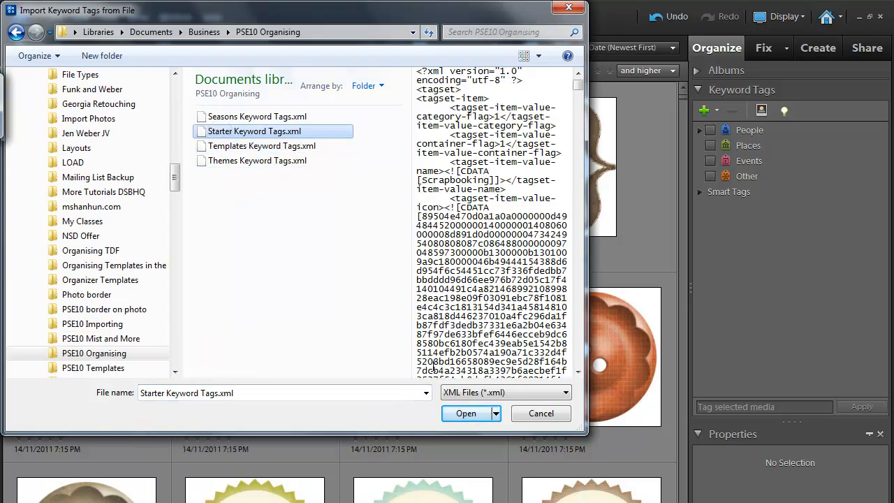
left_click(452, 414)
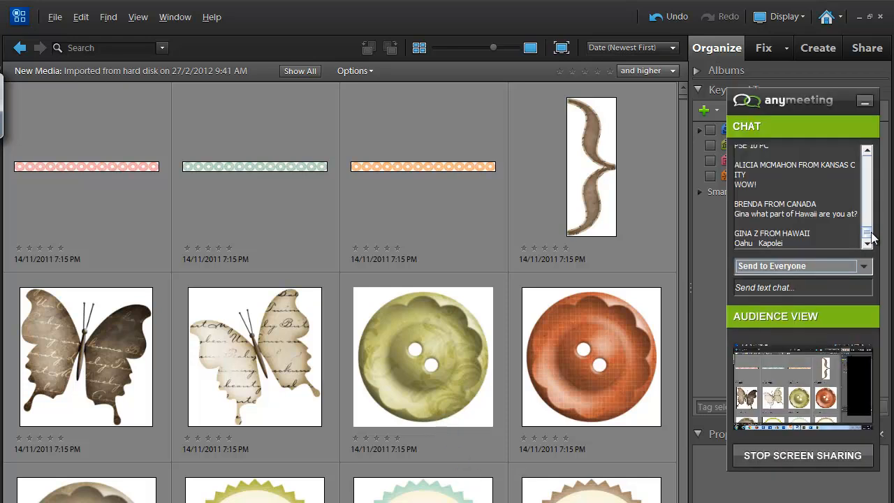
mouse_move(868, 239)
left_mouse_down()
mouse_move(870, 190)
mouse_move(867, 238)
left_mouse_up()
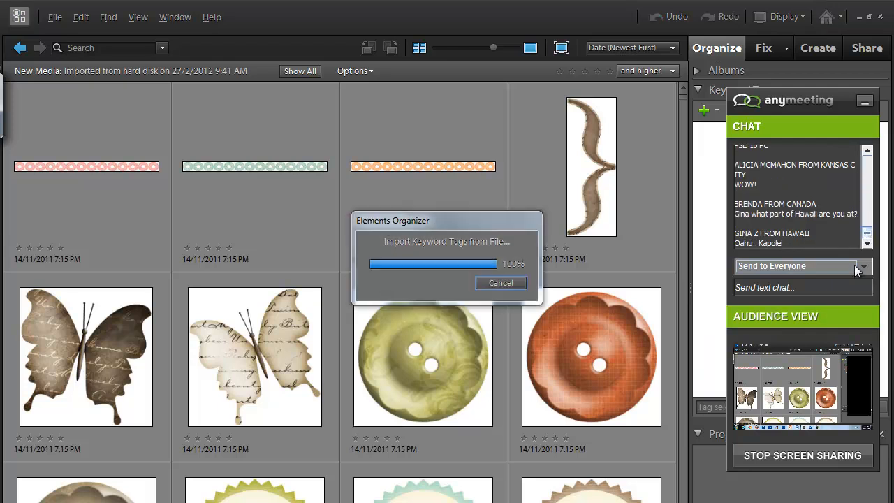
left_click(865, 102)
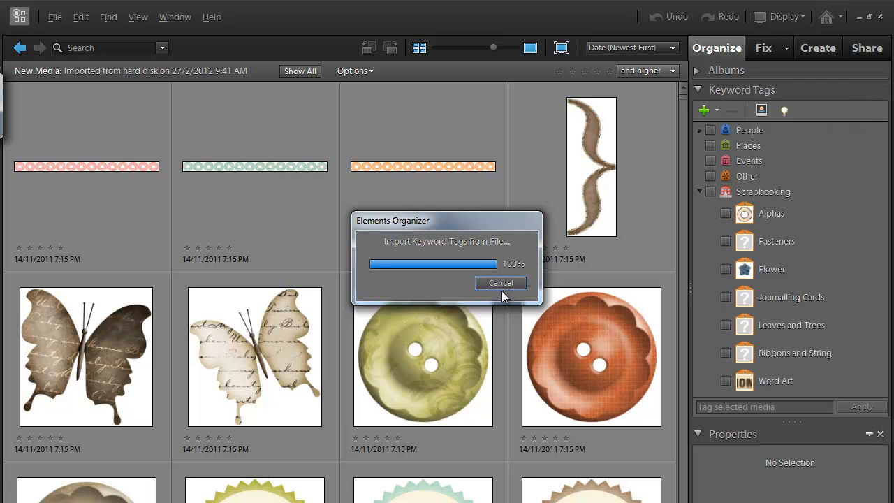
Step: Look through the imported Scrapbooking keyword tags, including the colour tags under Paper, leaving the Scrapbooking category expanded
left_click_drag(889, 241, 879, 194)
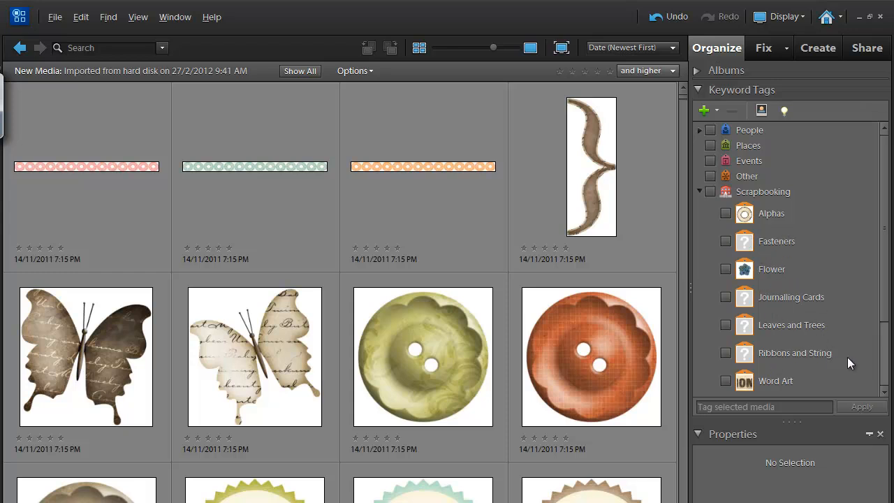
left_click_drag(887, 319, 883, 364)
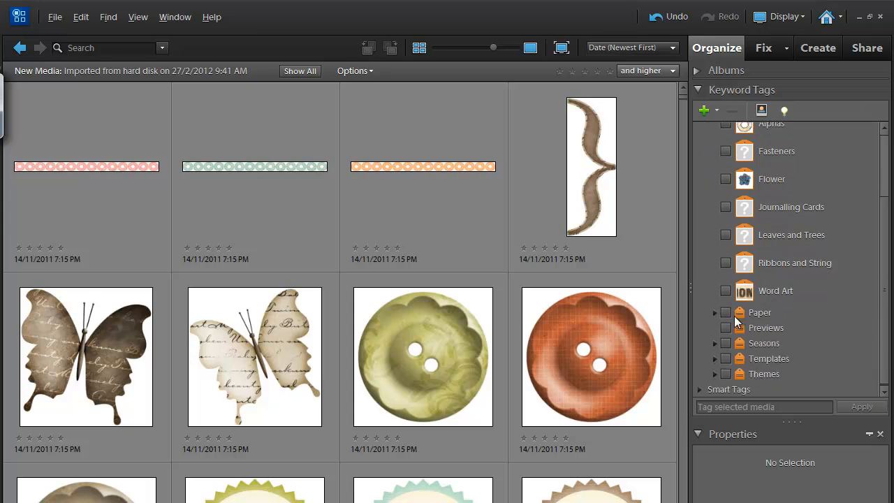
left_click(714, 314)
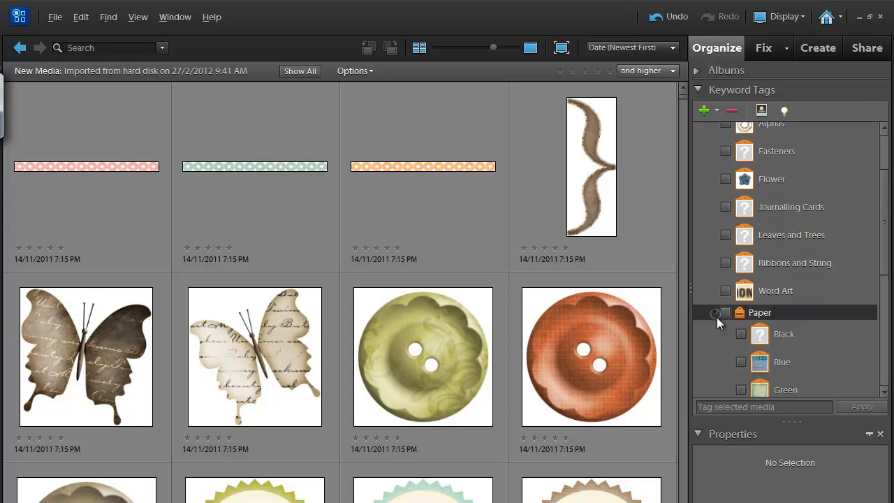
left_click_drag(883, 278, 877, 390)
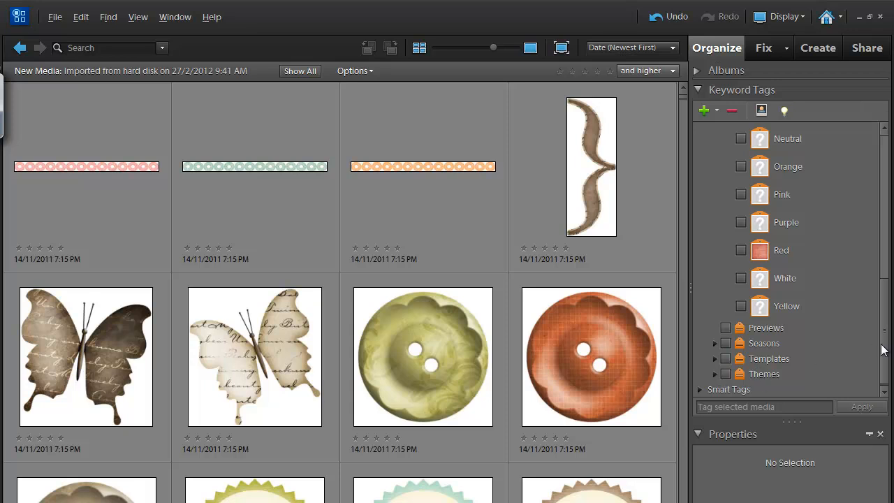
left_click_drag(885, 349, 879, 177)
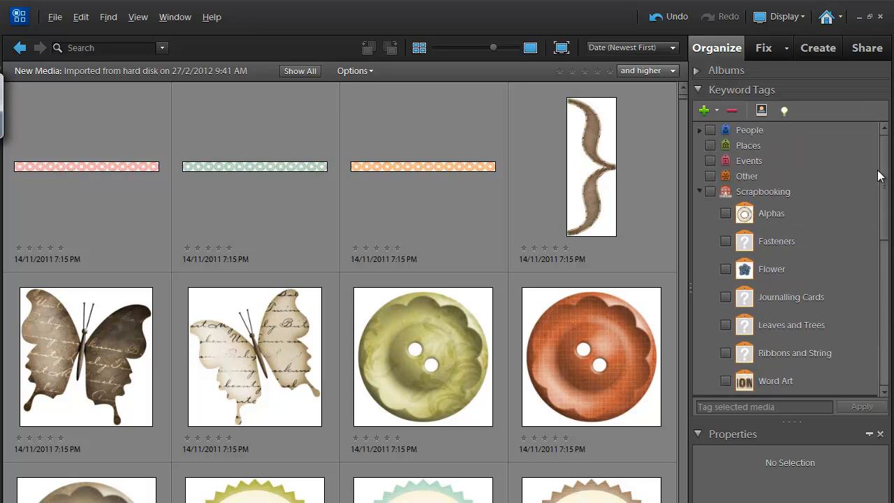
left_click(698, 191)
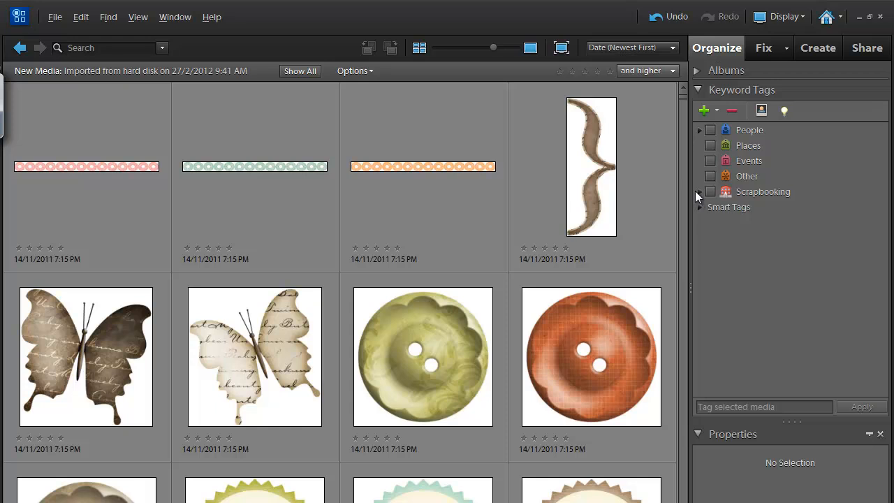
left_click(701, 195)
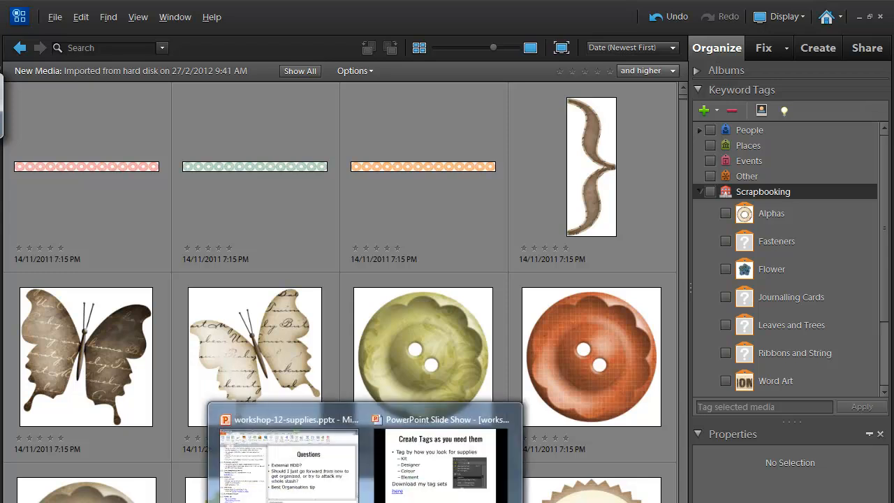
Step: Switch to the PowerPoint slide show and advance to the next slide
mouse_move(366, 502)
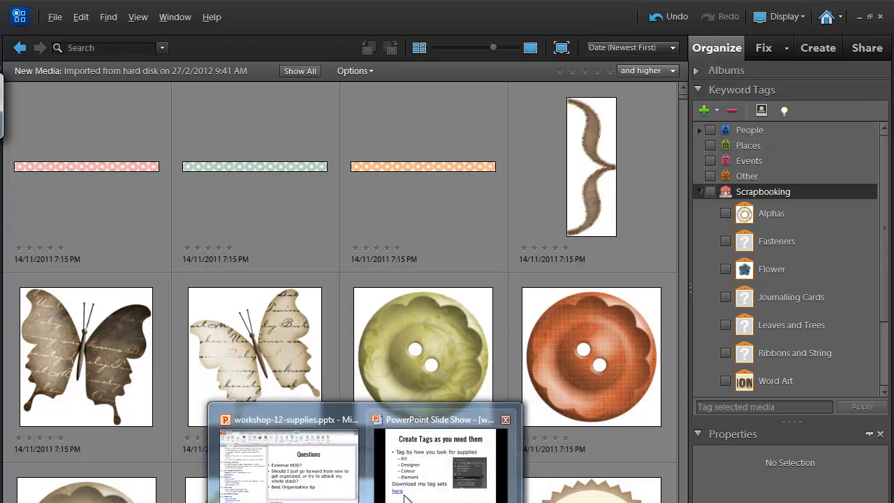
left_click(453, 457)
key("Right")
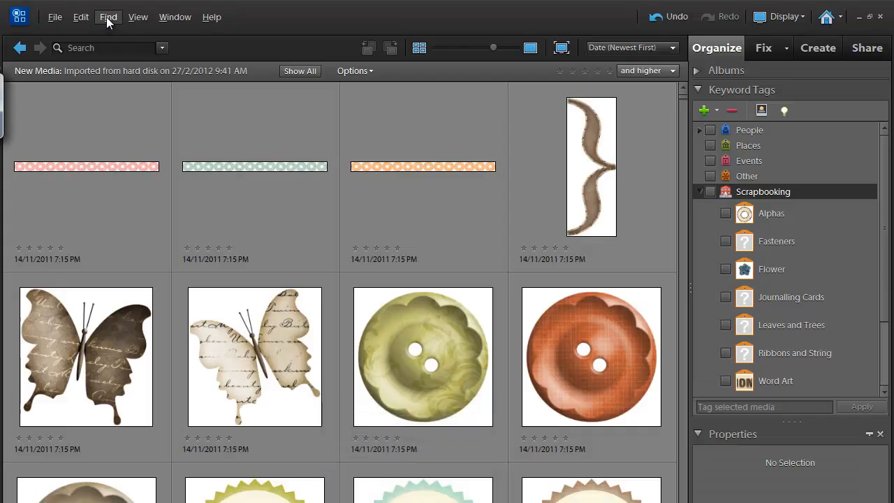
Step: Set up a search by details (metadata) with a single criterion, Filename Ends with jpg
left_click(107, 19)
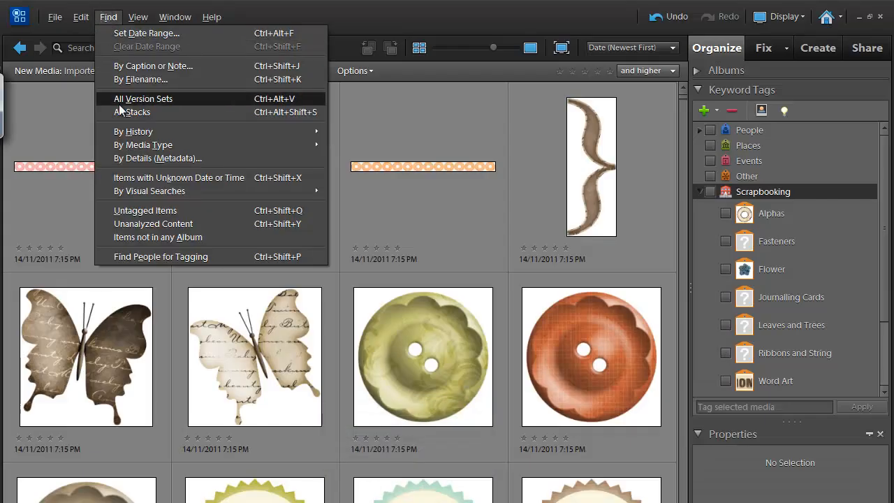
left_click(127, 160)
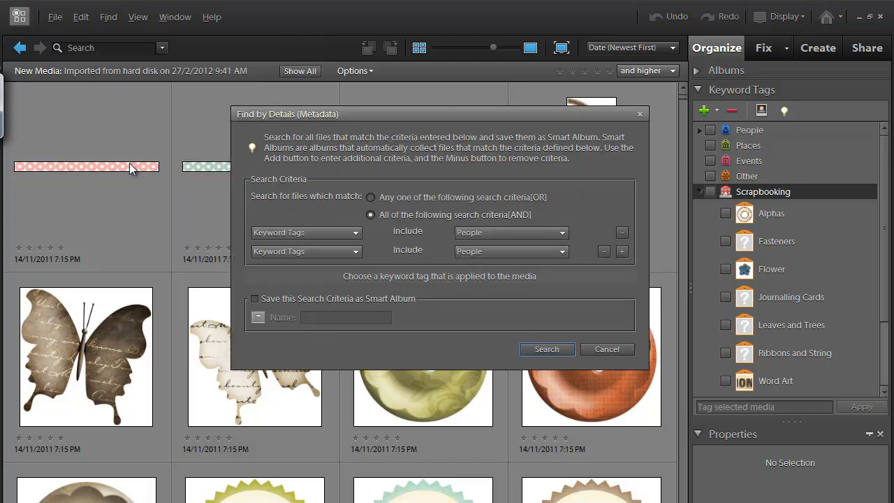
left_click(604, 252)
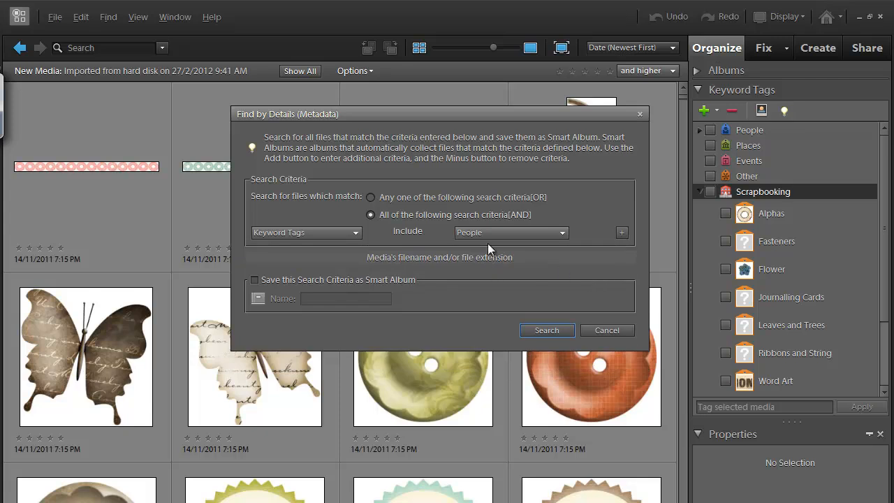
left_click(343, 235)
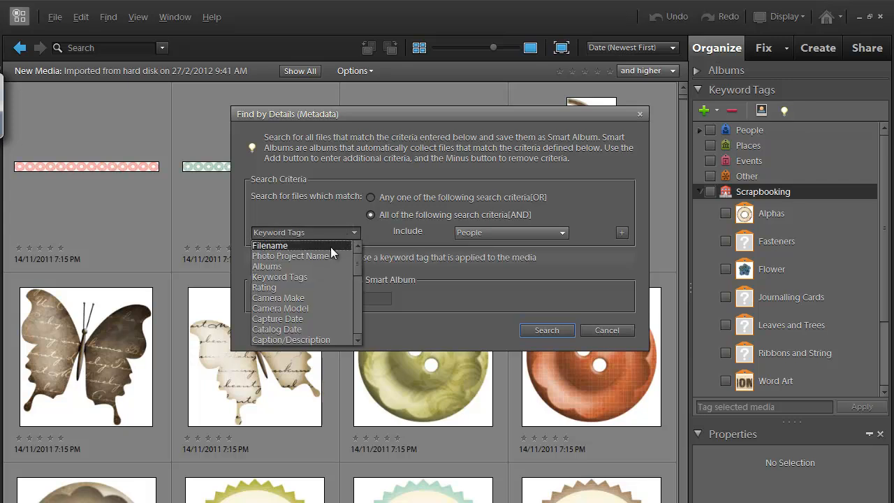
left_click(331, 247)
left_click(422, 234)
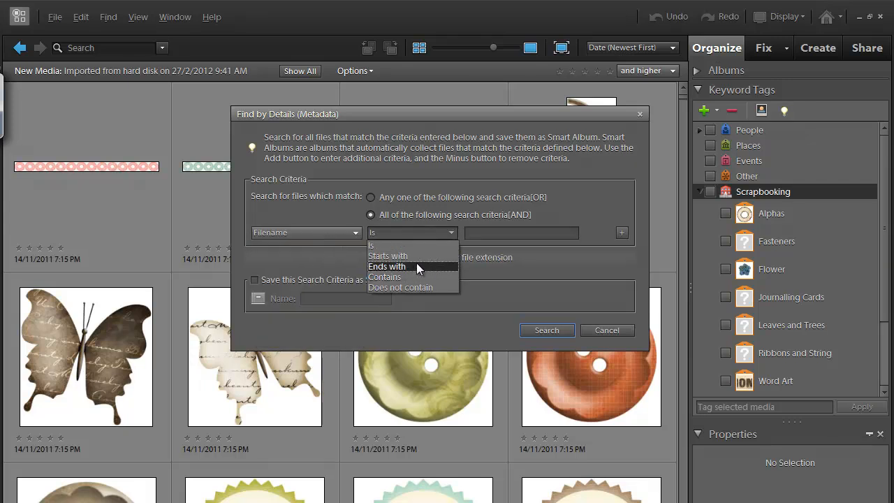
left_click(416, 265)
left_click(479, 238)
type("jpg")
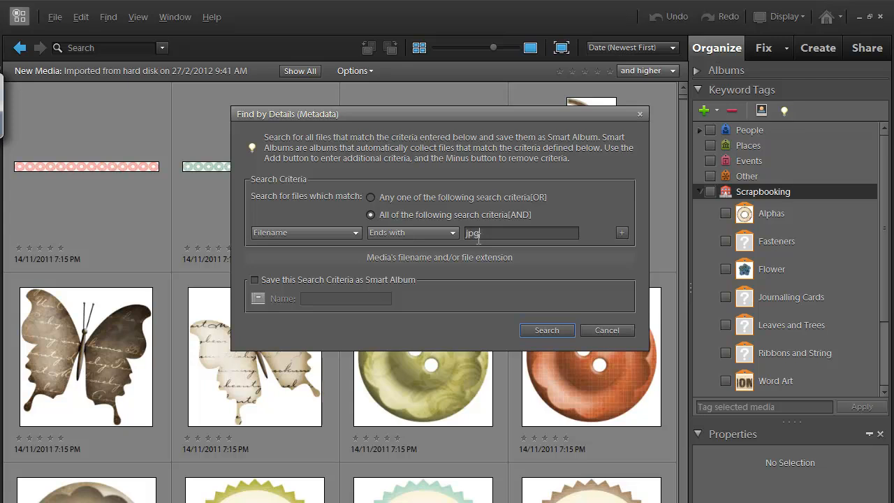
Step: Add the criterion Pixel Width Is 3600 and run the search
left_click(622, 233)
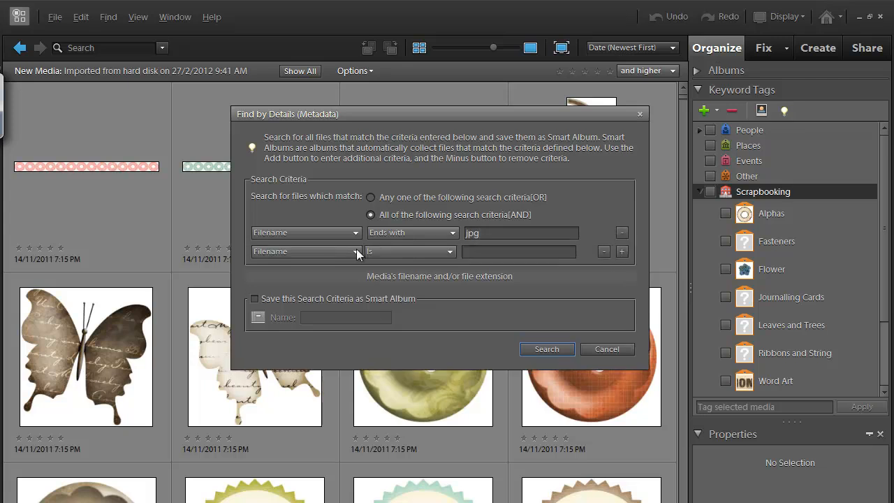
left_click(288, 252)
mouse_move(354, 278)
left_mouse_down()
mouse_move(358, 337)
mouse_move(356, 292)
left_mouse_up()
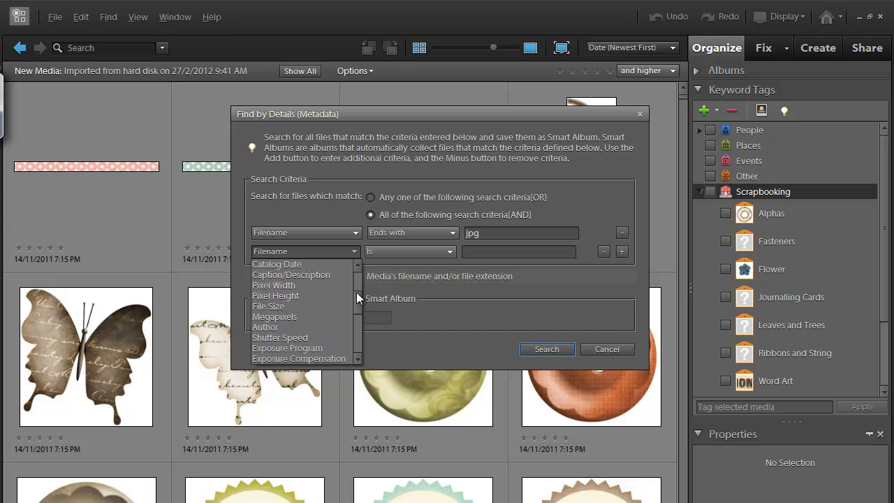
left_click(298, 287)
left_click(468, 255)
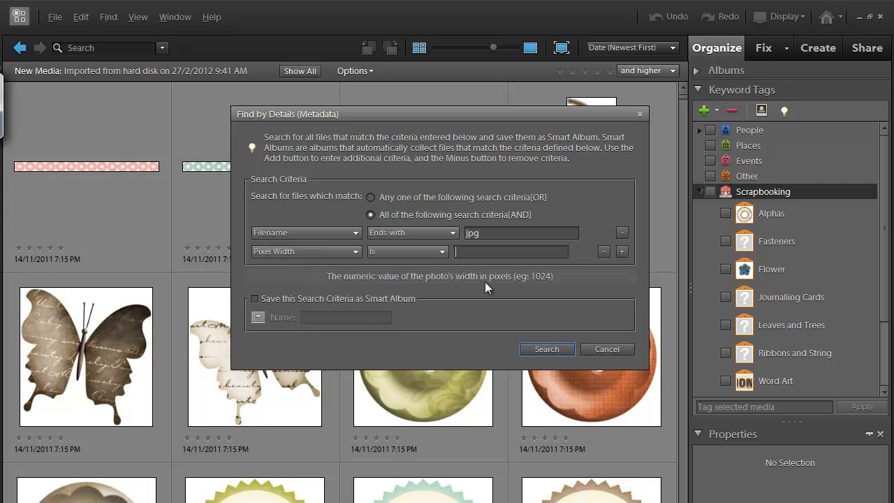
type("3600")
left_click(548, 349)
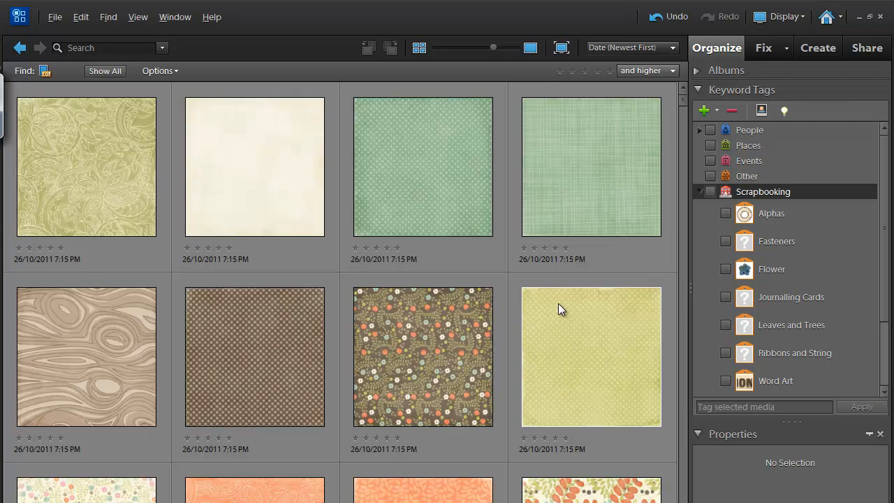
Step: Select the first paper in the search results and look through the papers further down
left_click(112, 199)
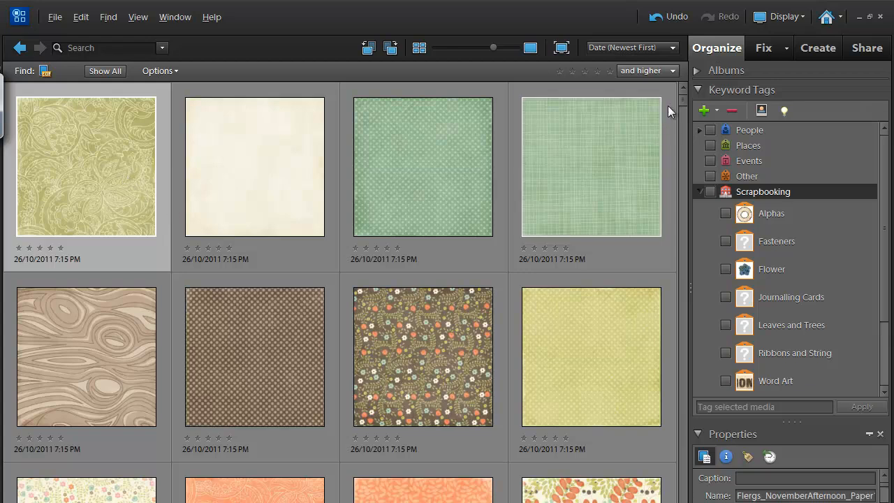
left_click_drag(685, 100, 685, 165)
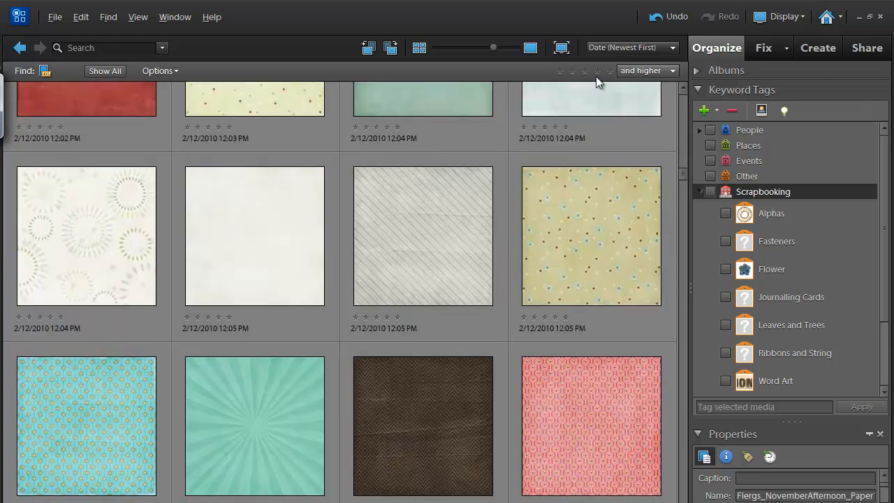
Step: Shrink the thumbnails, select all papers in the search results and tag them with the Paper keyword
left_click(463, 47)
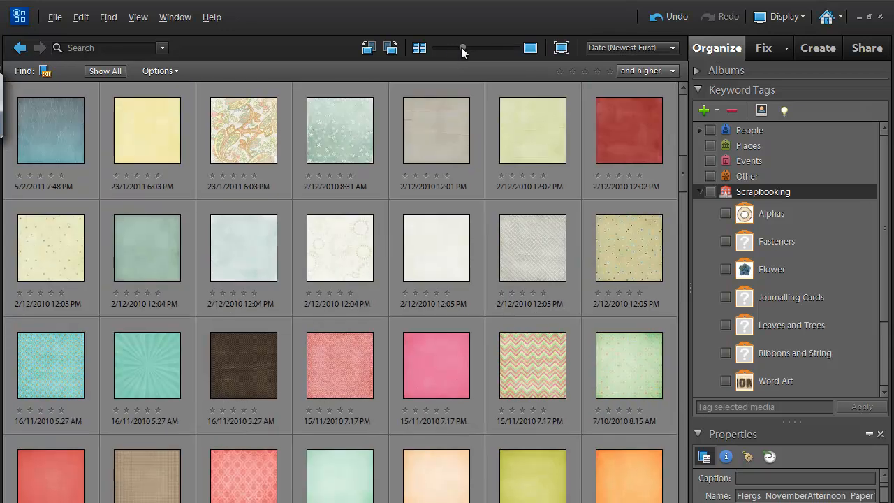
left_click_drag(461, 46, 447, 46)
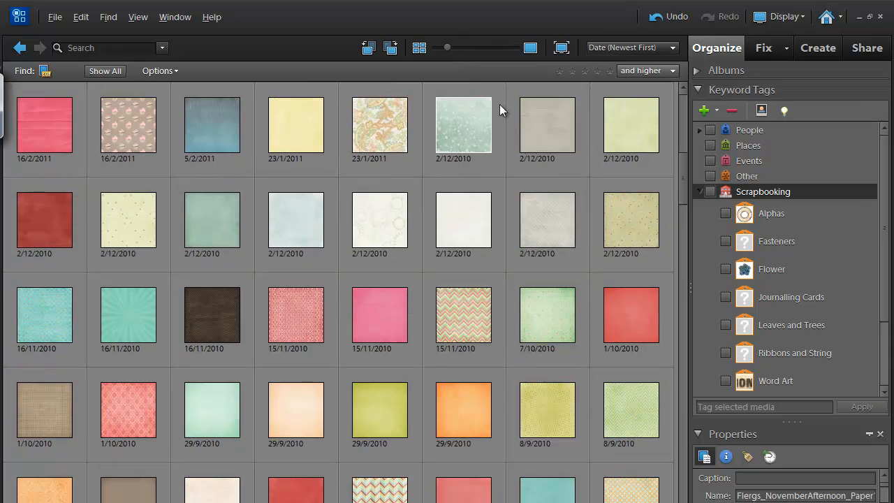
left_click(49, 127)
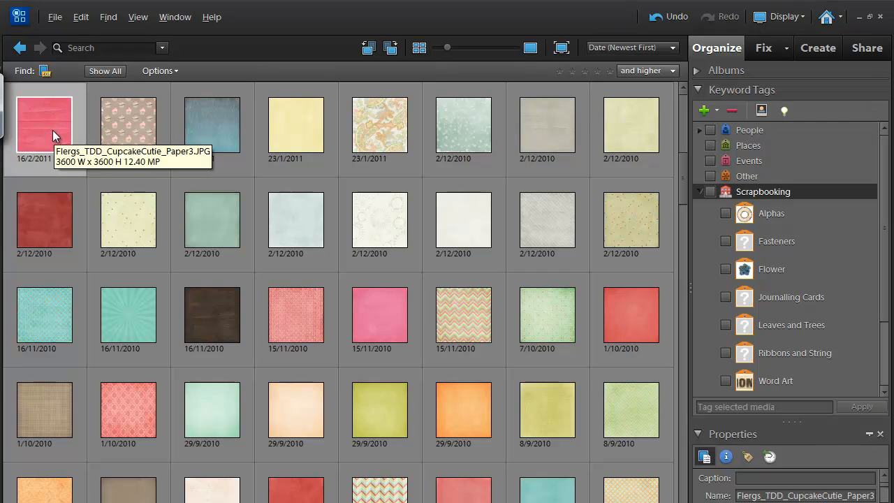
key("ctrl+a")
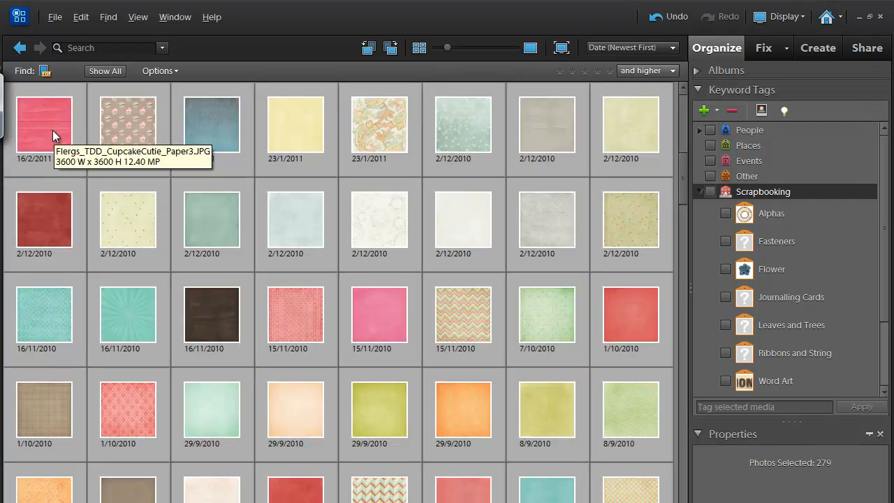
left_click_drag(886, 309, 893, 391)
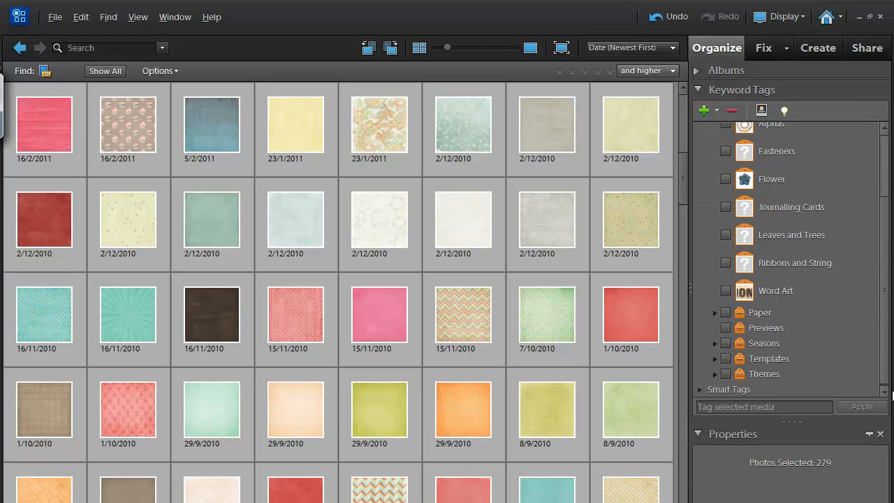
left_click_drag(743, 313, 611, 205)
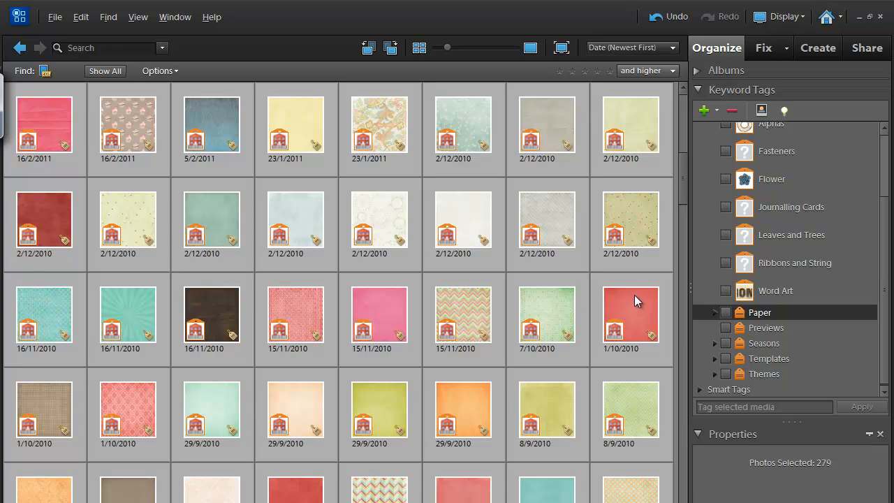
Step: Filter the catalog to media tagged Paper and expand the Paper tag to show its colour sub-tags
left_click(727, 315)
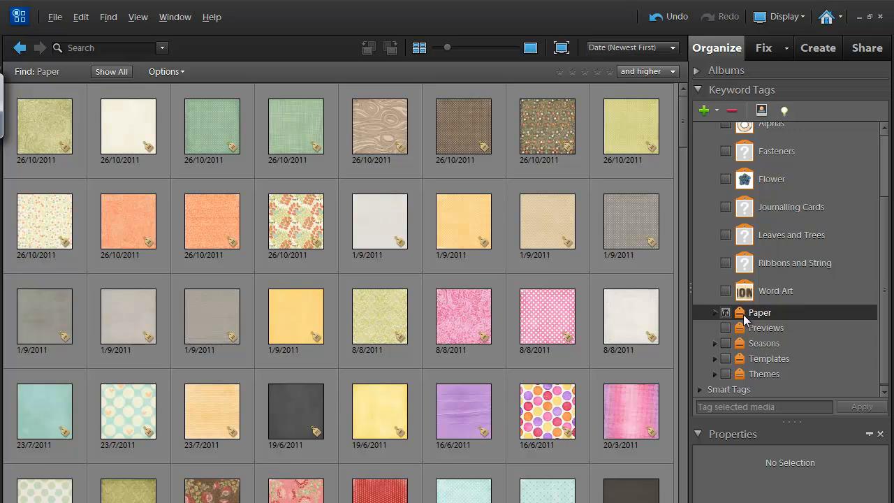
left_click(725, 313)
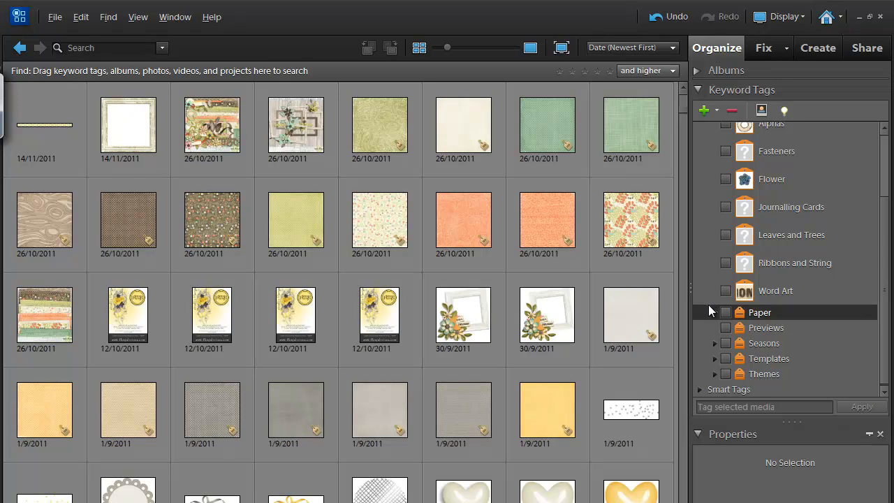
left_click(725, 313)
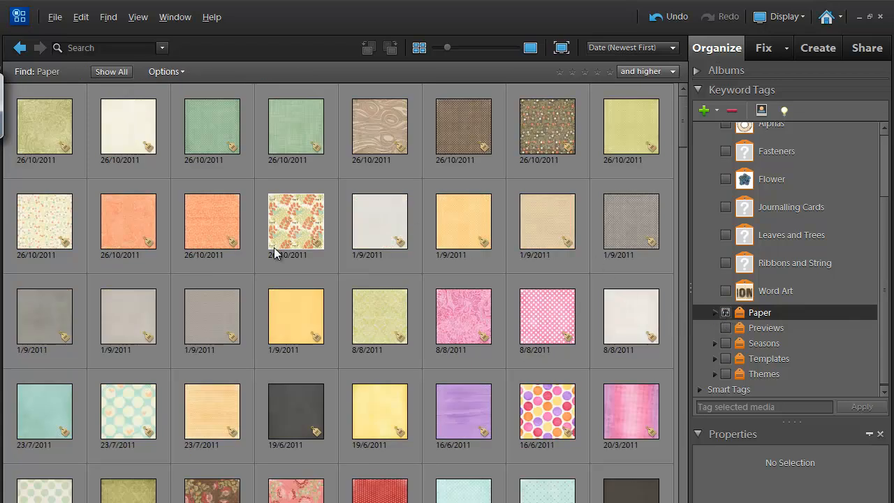
left_click(716, 313)
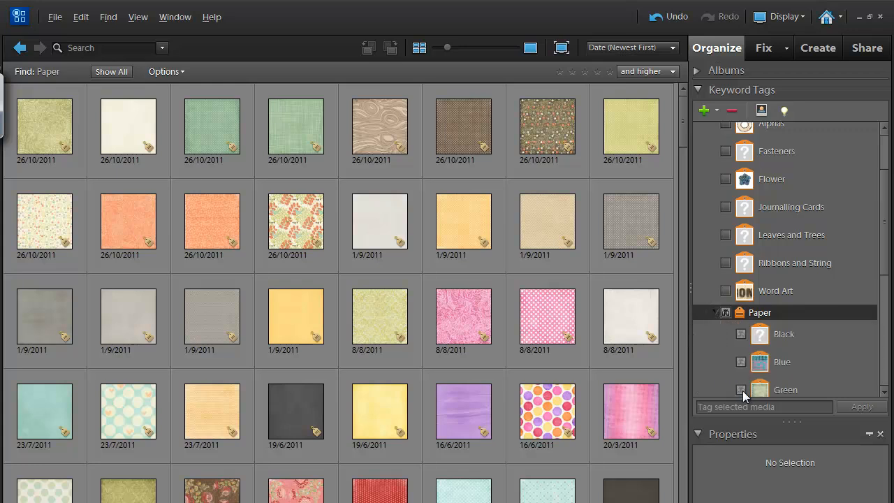
Step: Open the light green dotted paper from the first row and search for visually similar photos, indexing the media first
left_click(223, 134)
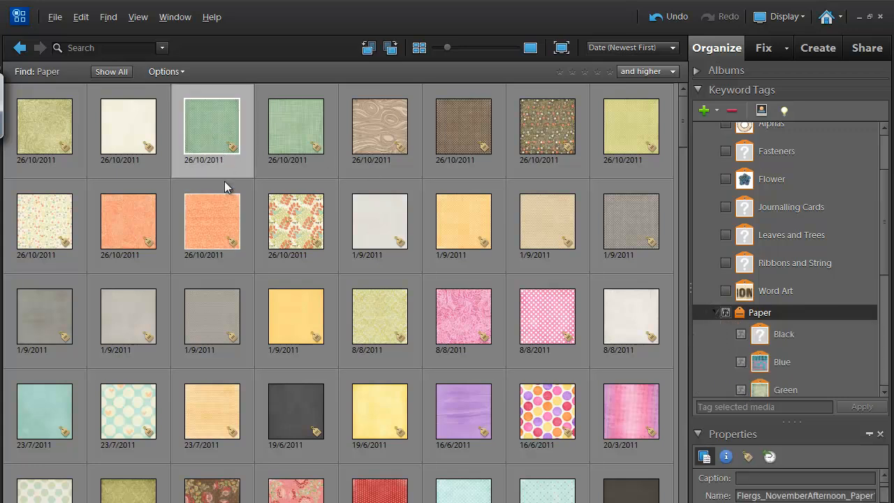
double_click(613, 133)
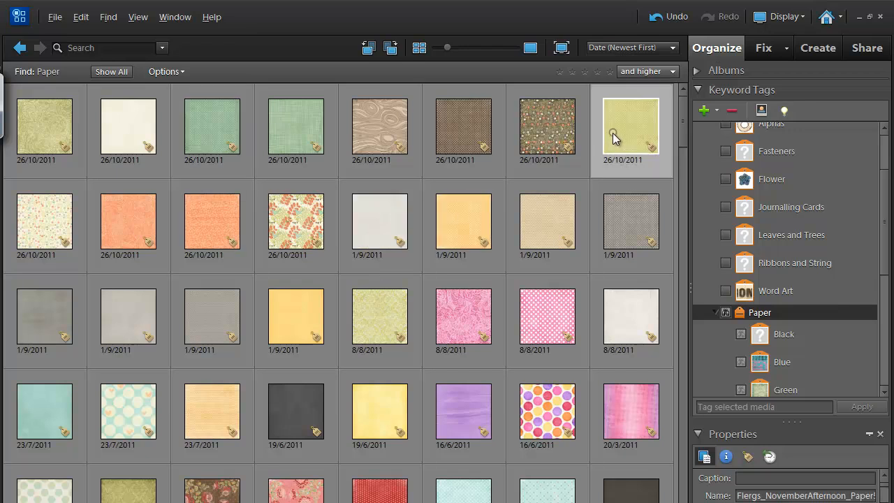
left_click(109, 16)
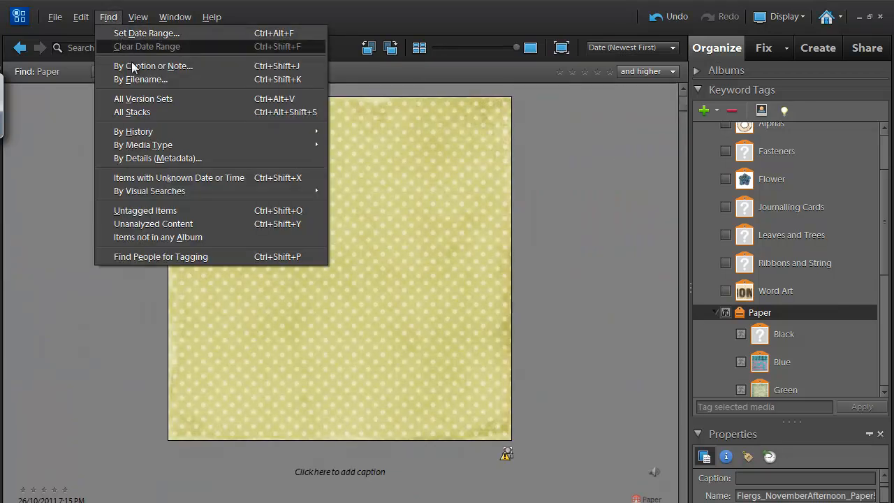
mouse_move(187, 193)
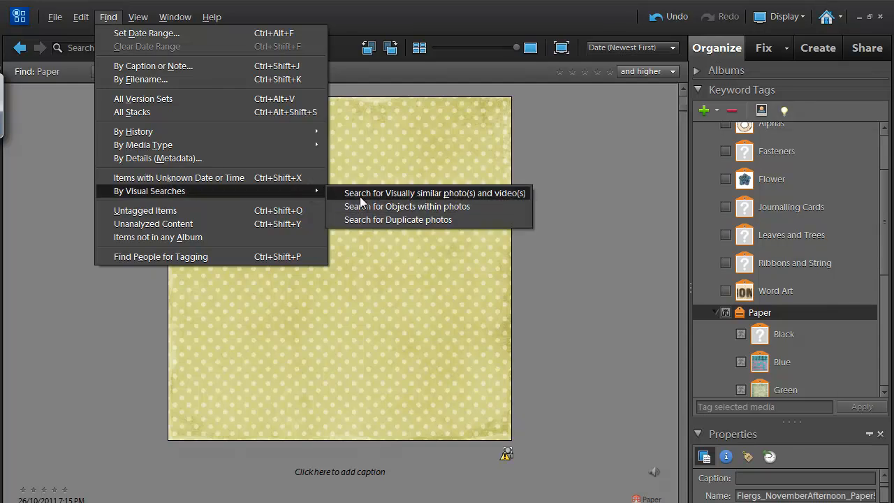
left_click(360, 195)
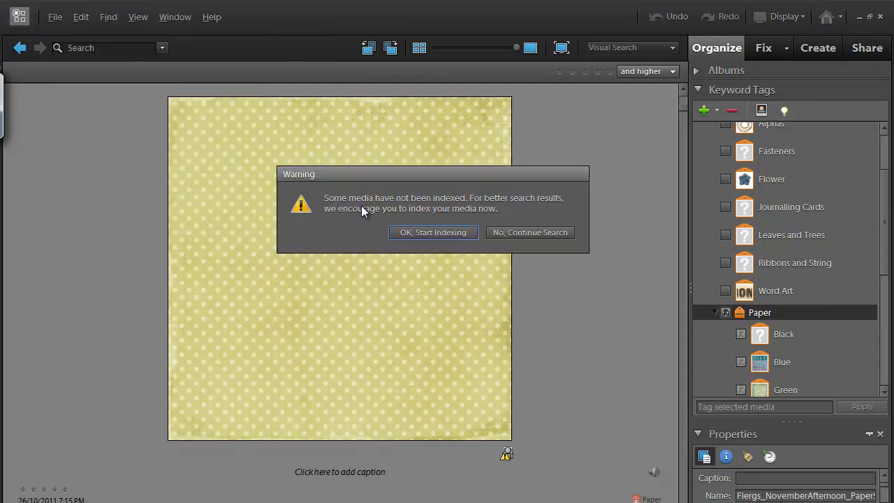
left_click(412, 232)
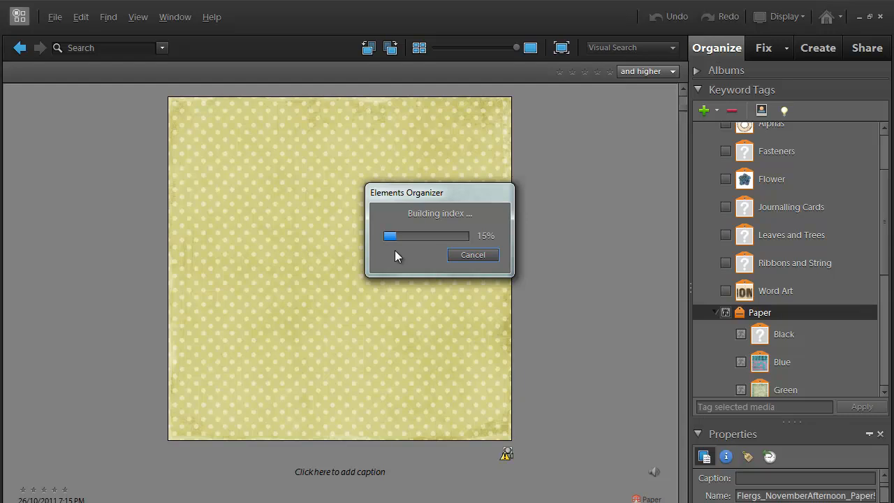
Step: Switch to the AnyMeeting chat window, read through the recent messages and recipient options, and minimise it
key("alt+Tab")
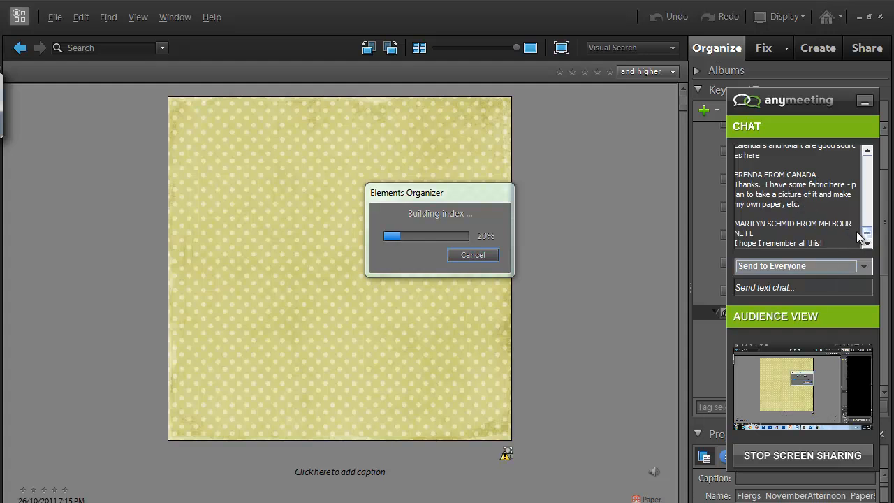
left_click(868, 153)
left_click(868, 152)
left_click(868, 152)
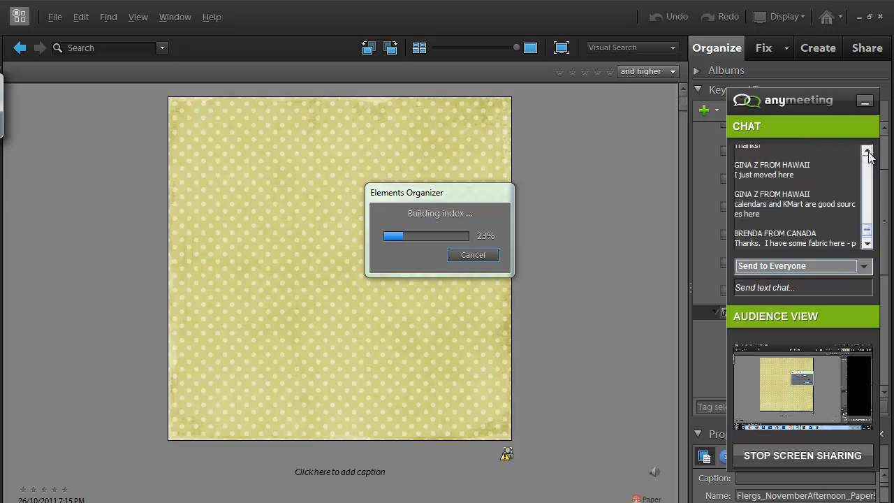
left_click(867, 152)
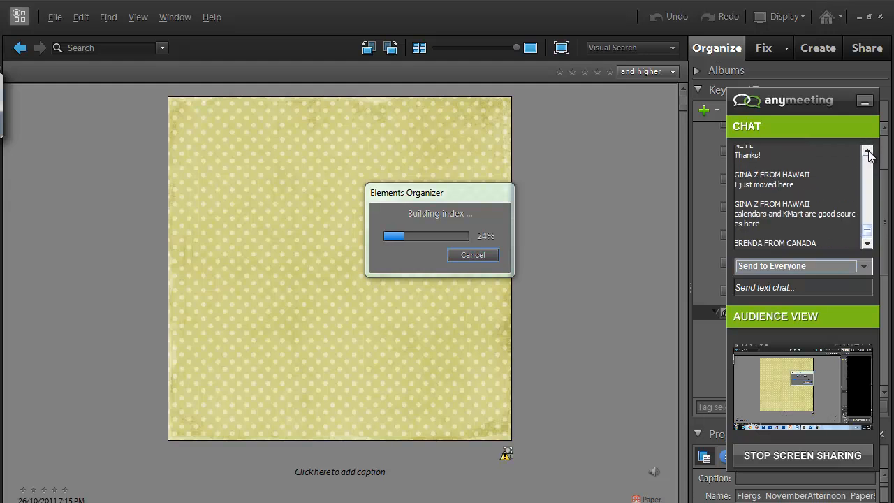
left_click(868, 152)
left_click(868, 152)
scroll(870, 188, "down", 1)
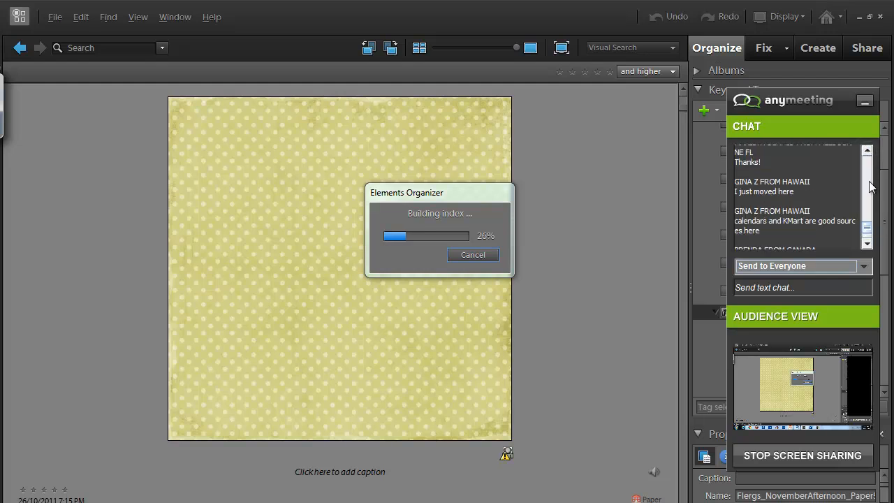
left_click_drag(868, 229, 868, 238)
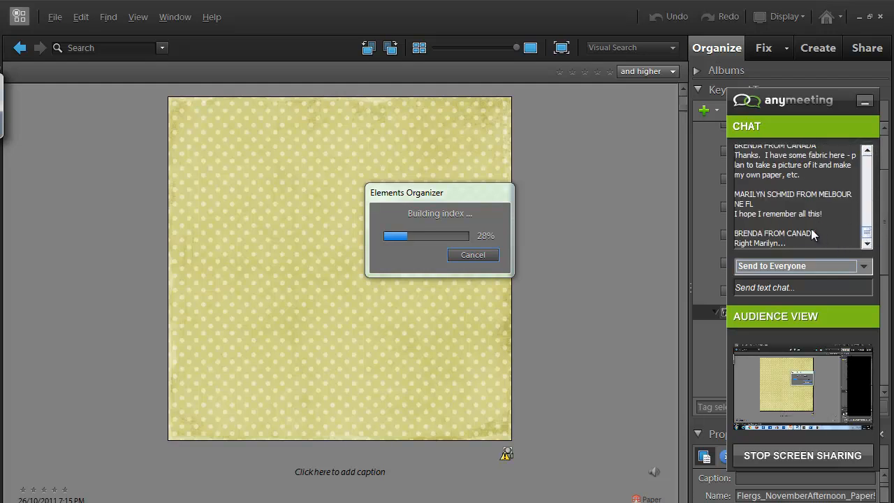
left_click(776, 266)
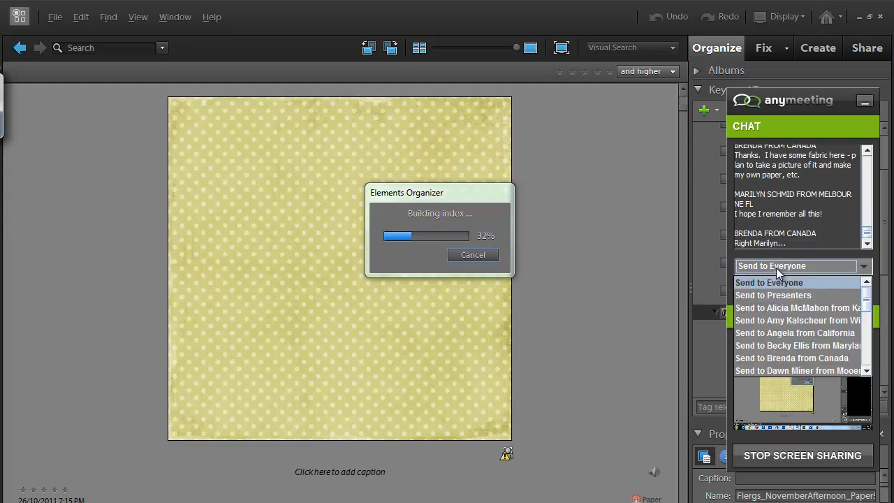
left_click(779, 266)
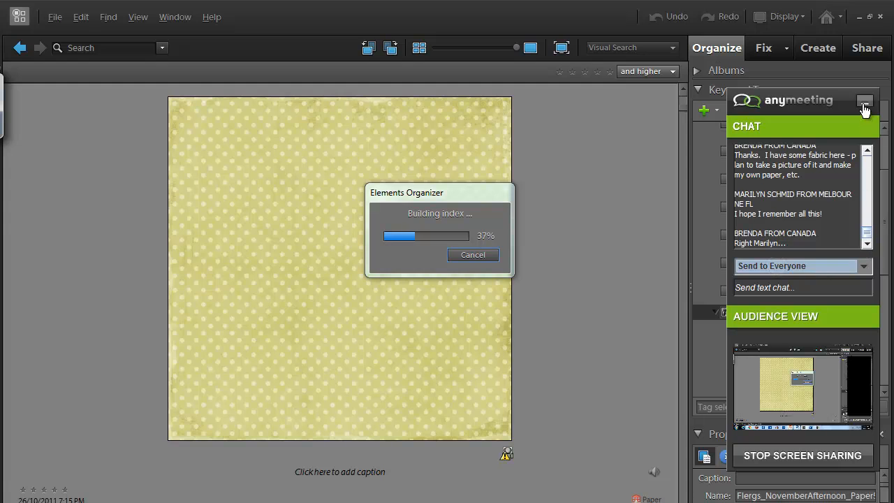
left_click(864, 105)
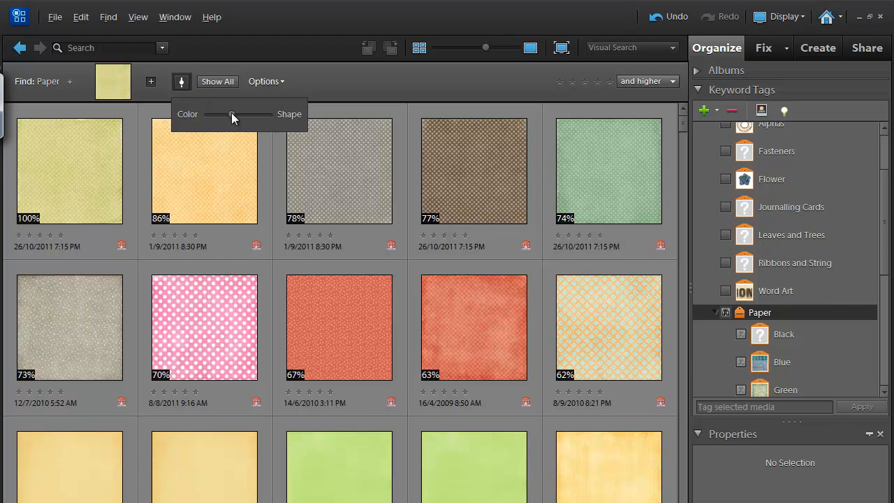
Step: Weight the visual search fully towards Color and select the five green papers in the first and third rows of results
left_click(205, 114)
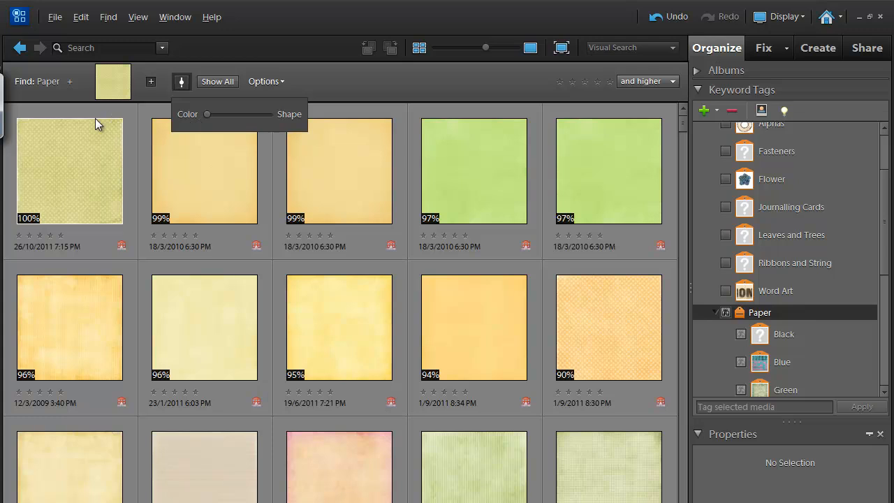
left_click(84, 149)
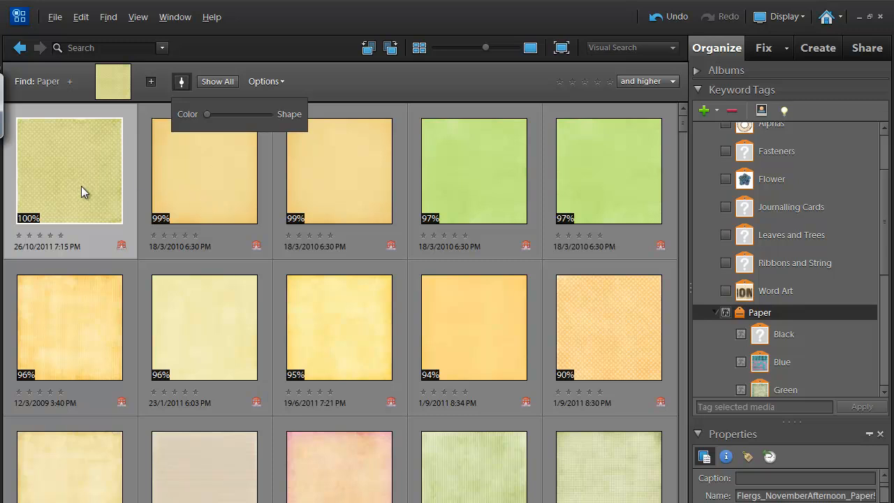
left_click(490, 188, "ctrl")
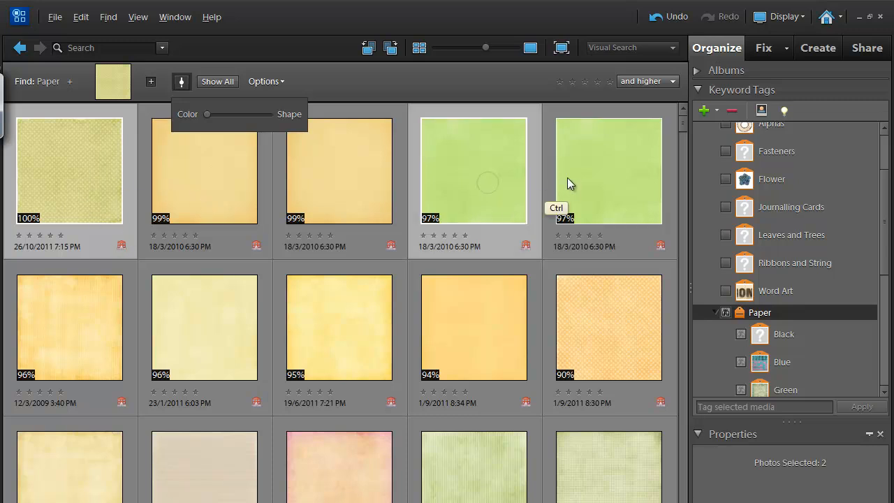
left_click(592, 194, "ctrl")
left_click(568, 479, "ctrl")
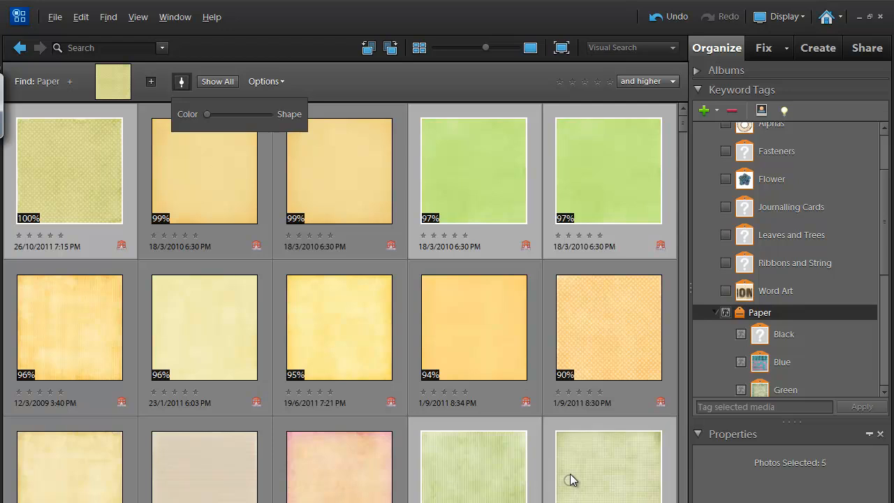
Step: Add eight more green papers to the selection, from the 86% matches down to the 73% and first 71% match
left_click_drag(684, 123, 685, 141)
scroll(686, 142, "down", 3)
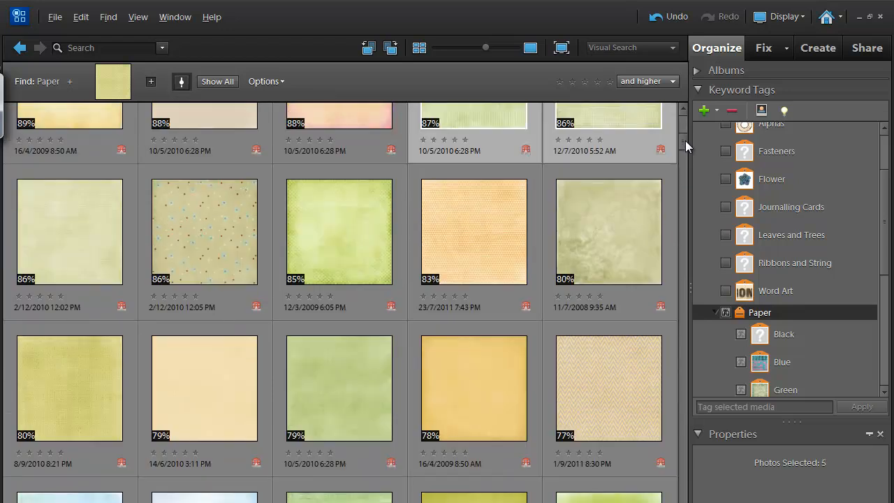
left_click(329, 255, "ctrl")
left_click(590, 262, "ctrl")
left_click(327, 369, "ctrl")
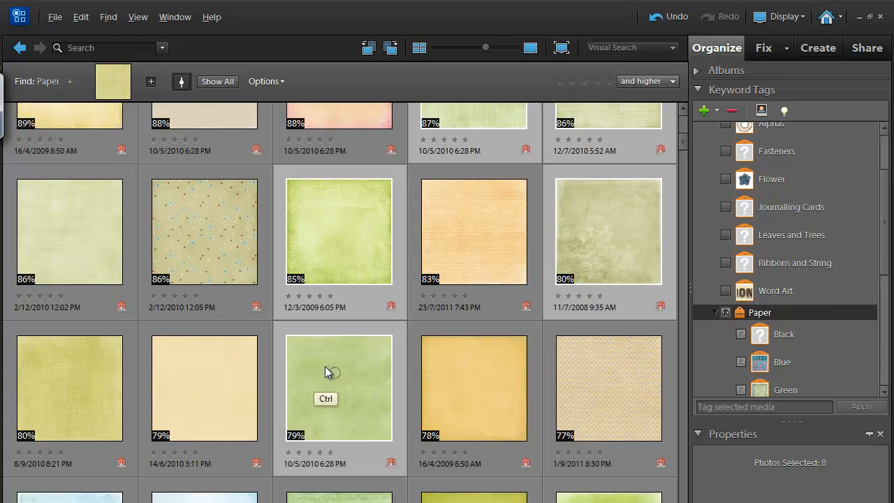
left_click(83, 223, "ctrl")
left_click(176, 230, "ctrl")
left_click(80, 382, "ctrl")
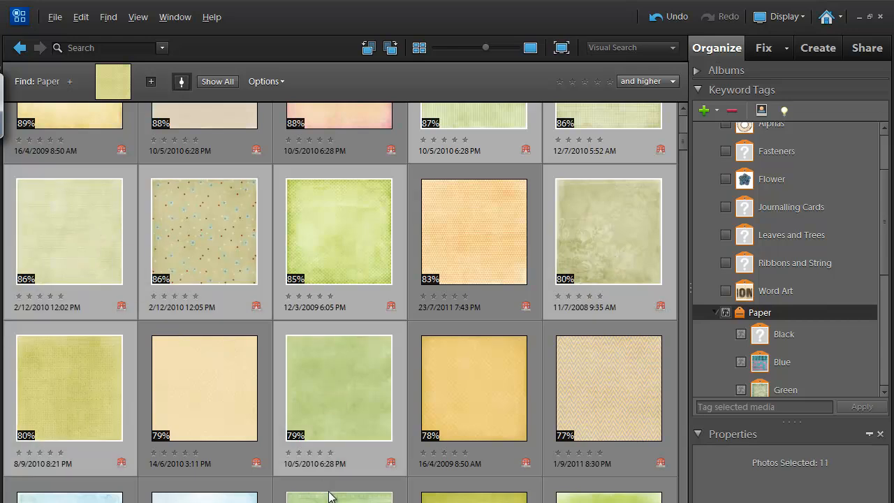
left_click(329, 495, "ctrl")
left_click(465, 497, "ctrl")
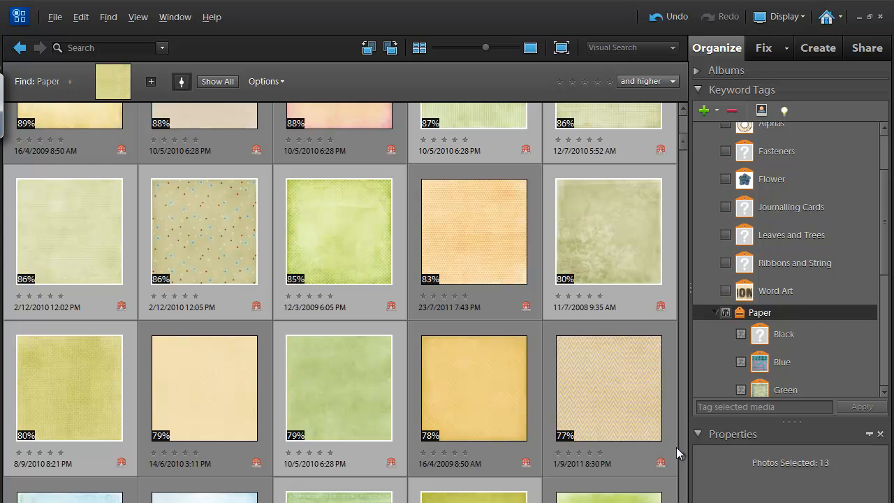
Step: Add six more green papers to the selection: the second 71% match and the 69%, 67%, 65%, 61% and 59% matches
scroll(676, 448, "down", 5)
left_click(582, 280, "ctrl")
left_click(476, 282, "ctrl")
left_click(374, 264, "ctrl")
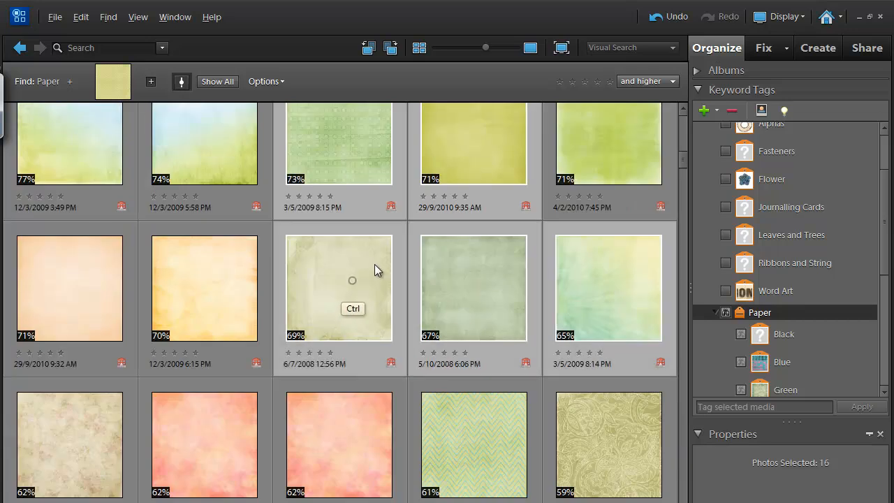
left_click(613, 149, "ctrl")
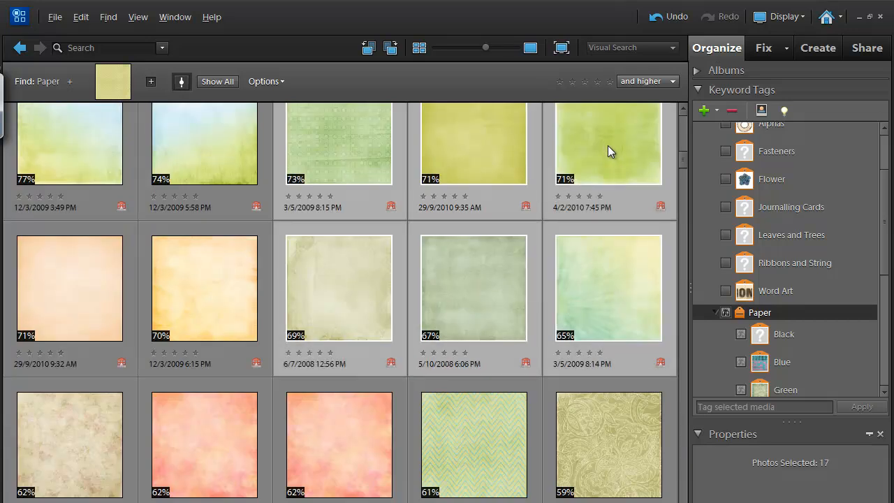
left_click(493, 464, "ctrl")
left_click(592, 459, "ctrl")
Step: Add seven more green papers to the selection: the green 52%, 50%, 49% and 43% matches and both 39% matches without large dots
scroll(682, 495, "down", 7)
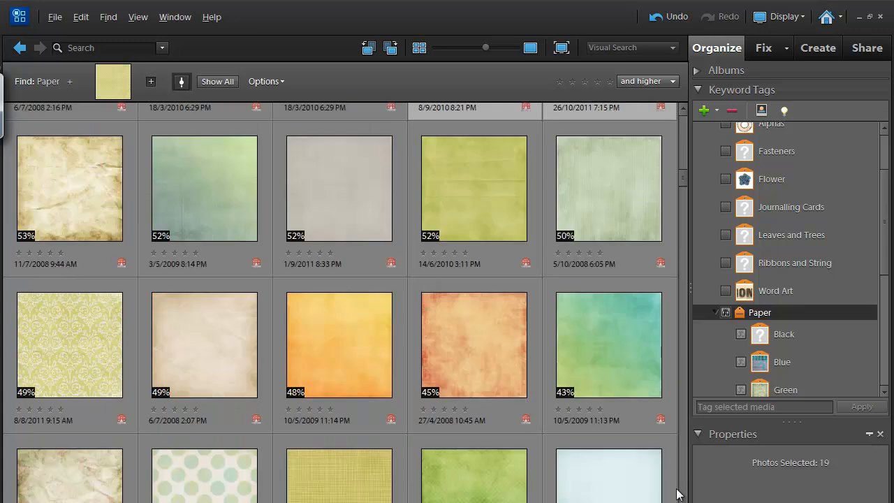
left_click(360, 497, "ctrl")
left_click(465, 497, "ctrl")
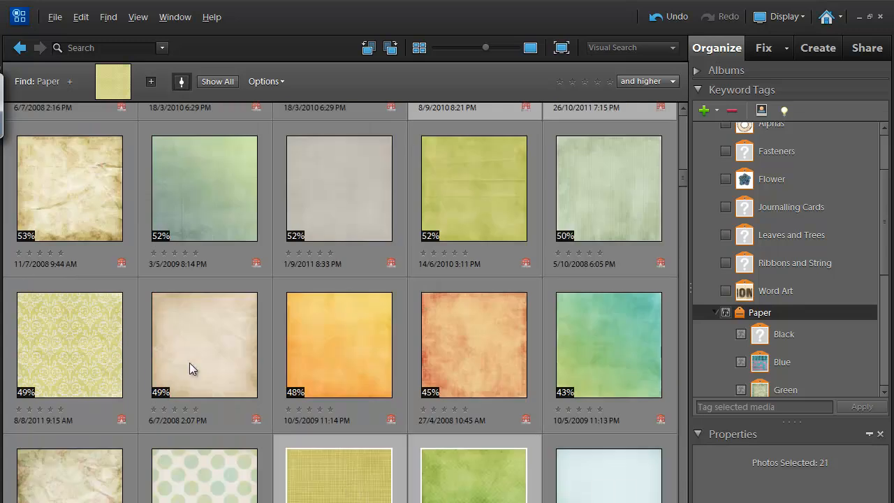
left_click(104, 343, "ctrl")
left_click(250, 192, "ctrl")
left_click(474, 218, "ctrl")
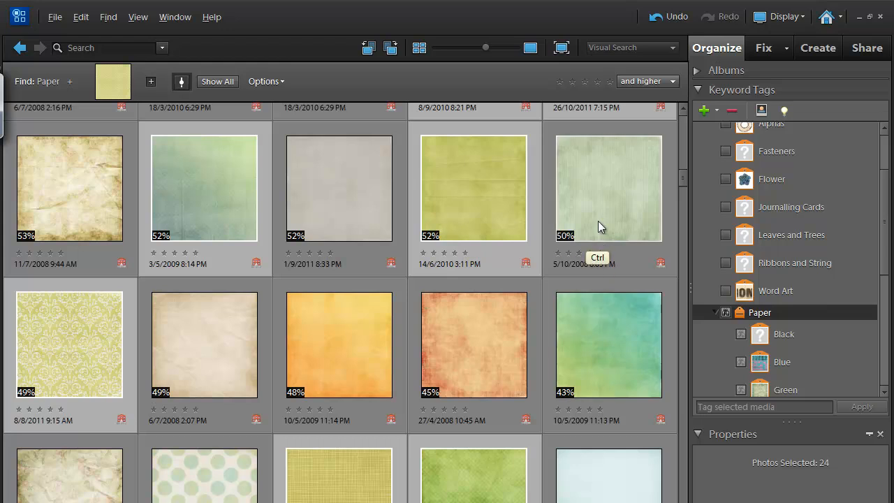
left_click(598, 221, "ctrl")
left_click(603, 338, "ctrl")
Step: Add five more green papers to the selection: the plain 36%, striped 35%, 32%, small-dotted 30% and 27% matches
scroll(684, 493, "down", 5)
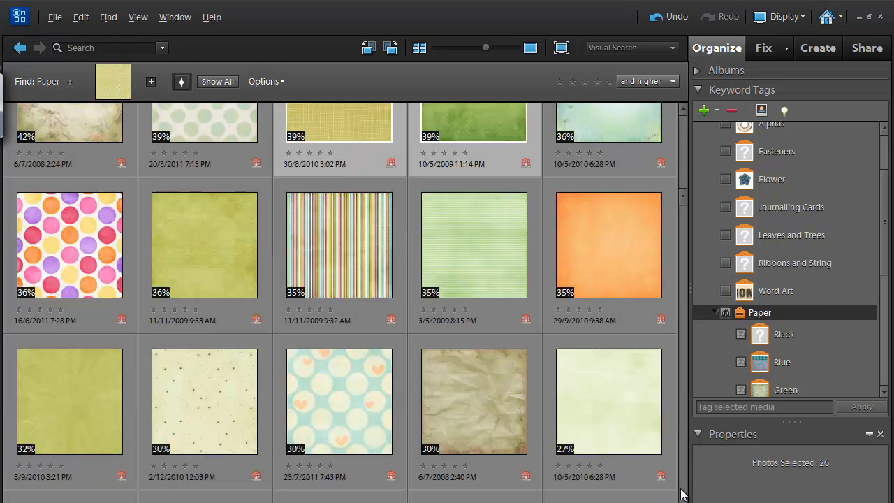
left_click(605, 419, "ctrl")
left_click(236, 405, "ctrl")
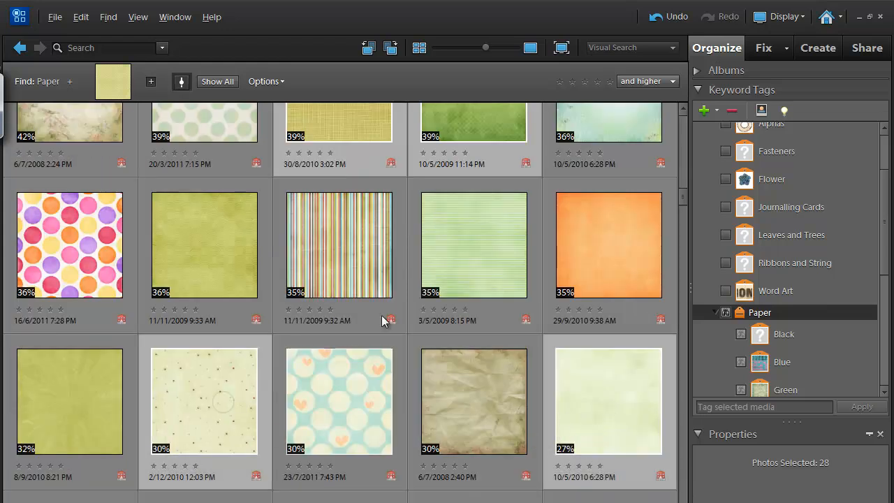
left_click(471, 252, "ctrl")
left_click(224, 261, "ctrl")
left_click(92, 400, "ctrl")
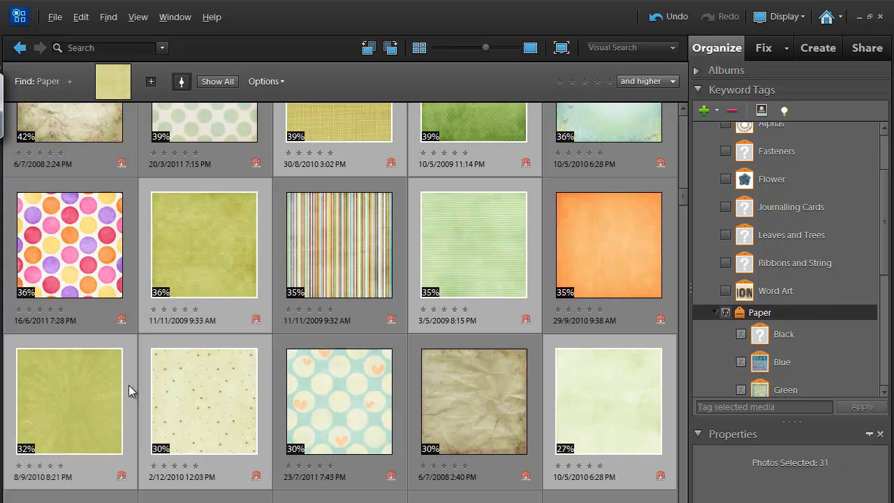
Step: Assign the Green keyword tag to all selected papers and replace the visual search with a filter for Green-tagged media
left_click_drag(886, 258, 885, 287)
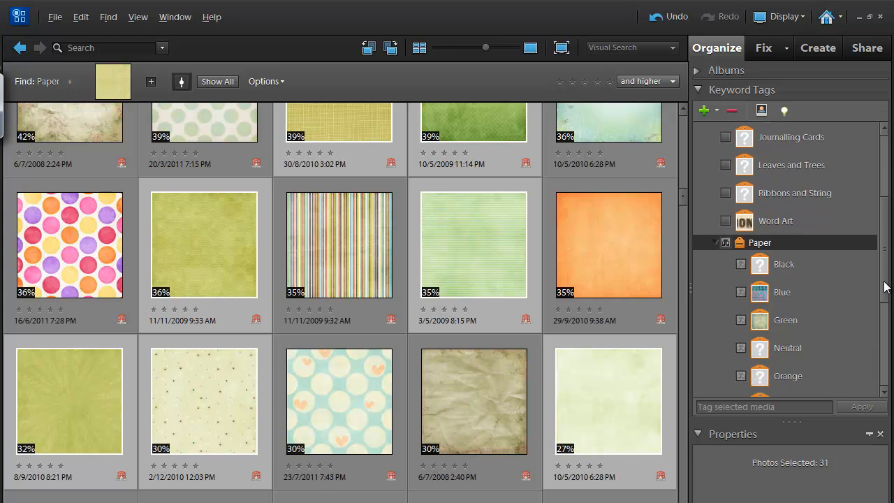
left_click_drag(762, 322, 502, 255)
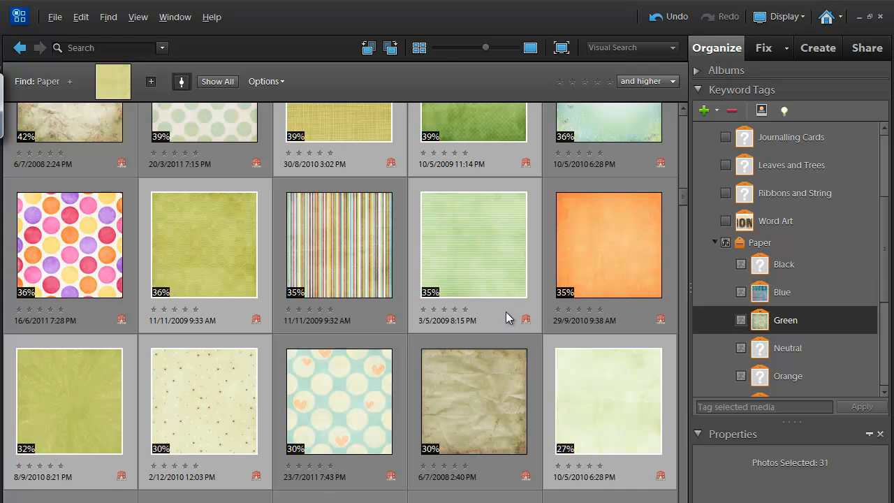
left_click_drag(683, 215, 681, 108)
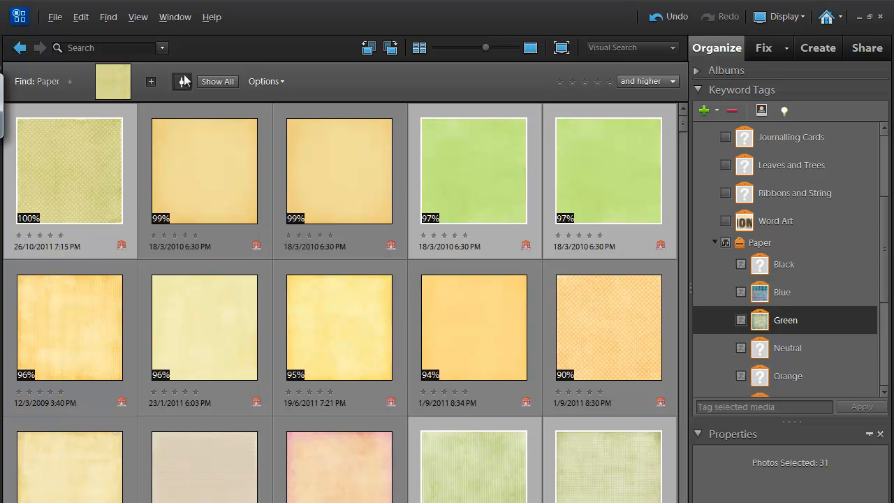
left_click(217, 82)
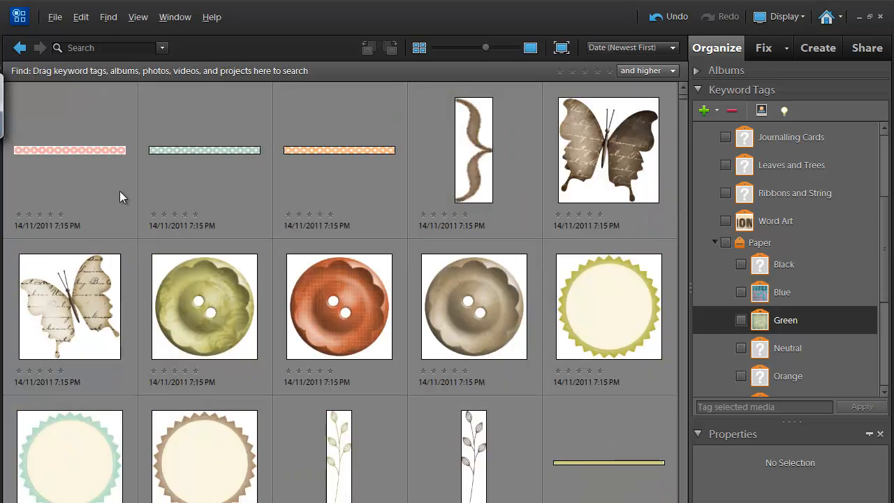
left_click(741, 321)
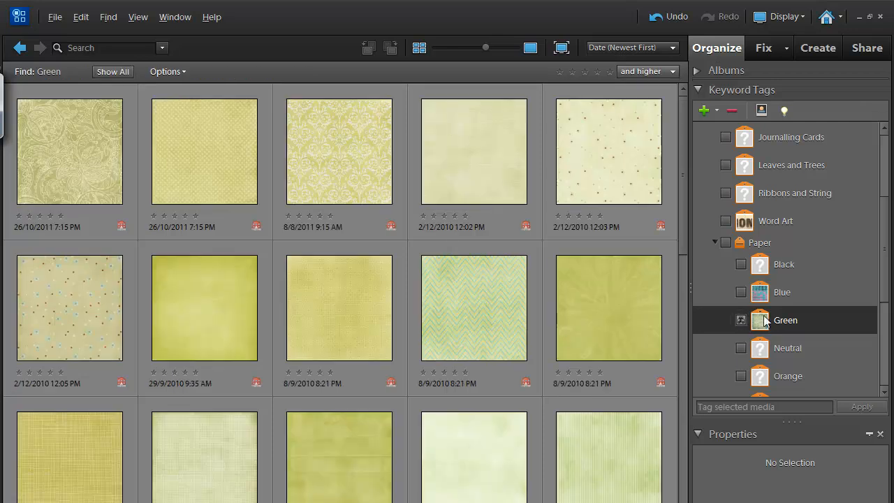
Step: Switch to the AnyMeeting chat window, read back and forth through the latest audience questions and comments, and minimise it
left_click(230, 303)
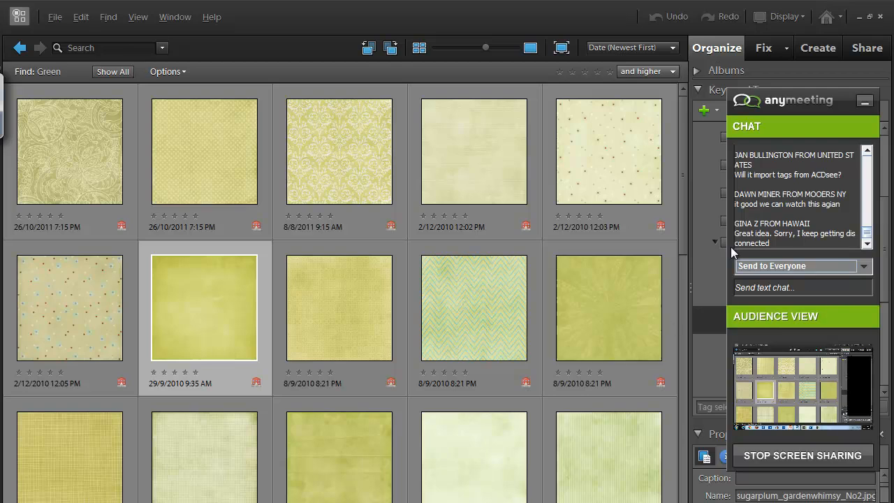
left_click(867, 151)
left_click(868, 152)
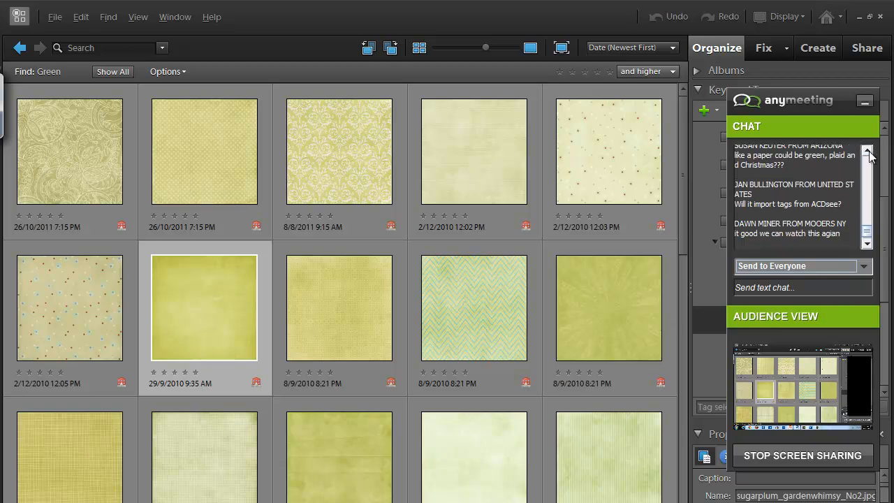
left_click(868, 152)
left_click(868, 152)
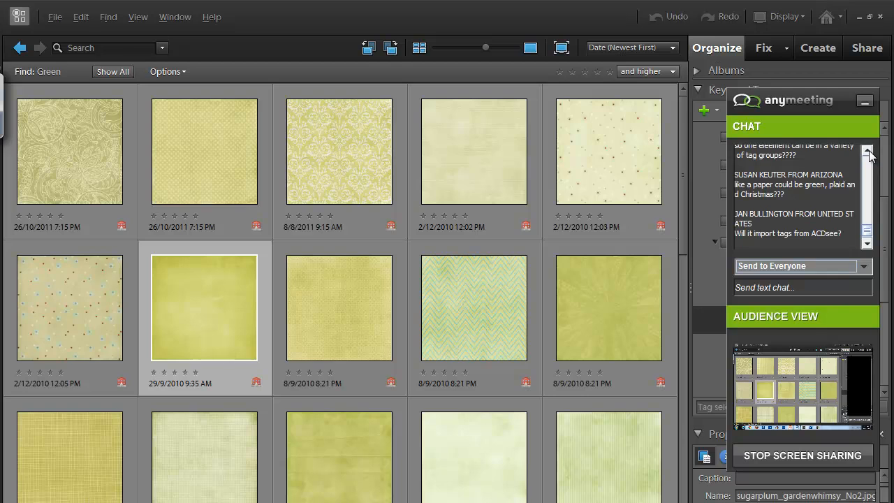
left_click(869, 151)
left_click(869, 152)
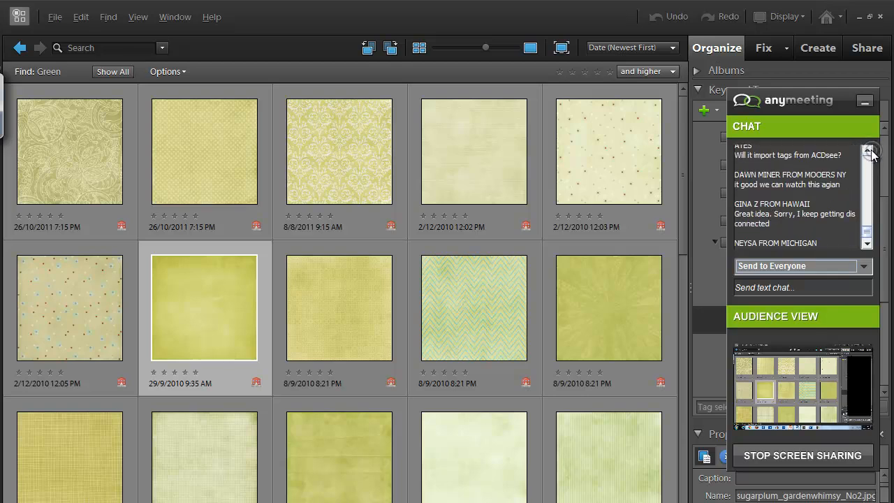
left_click(869, 152)
left_click(869, 152)
left_click(869, 152)
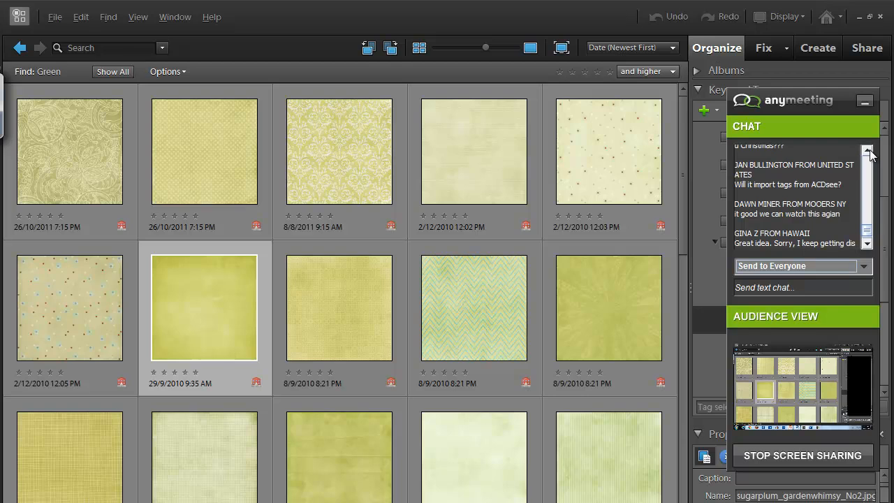
left_click(867, 242)
left_click(868, 242)
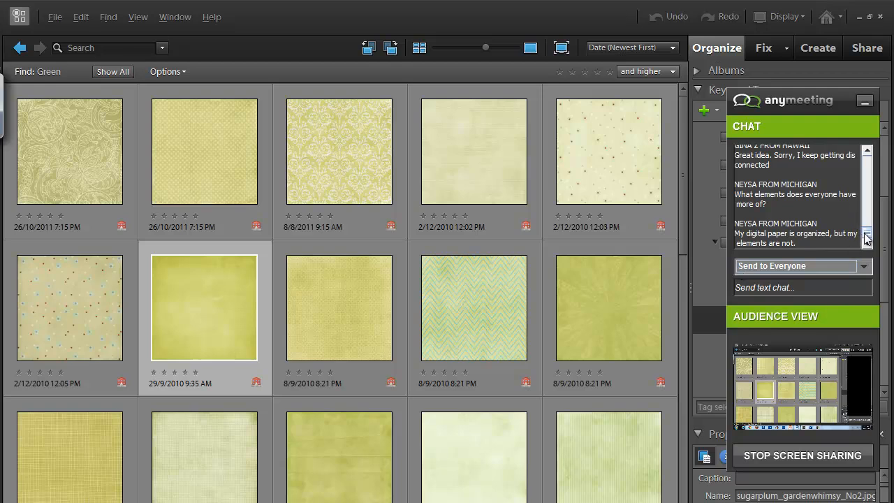
left_click(868, 152)
left_click_drag(868, 153, 870, 154)
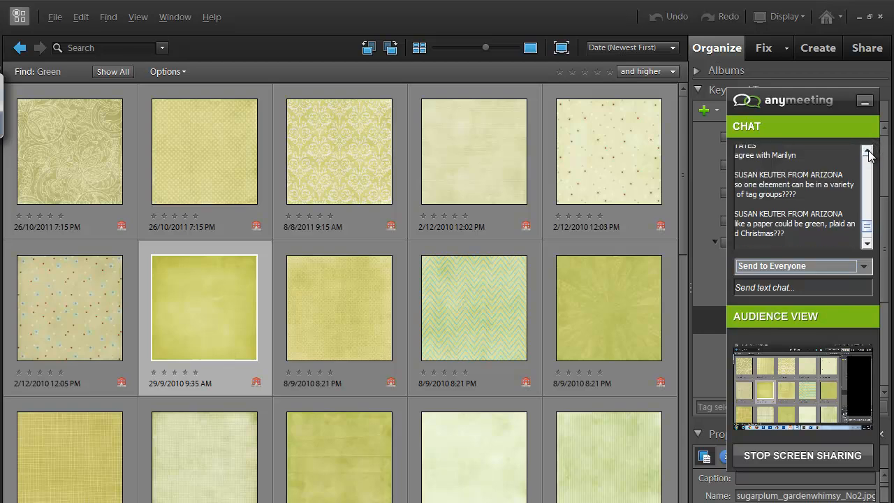
left_click(865, 102)
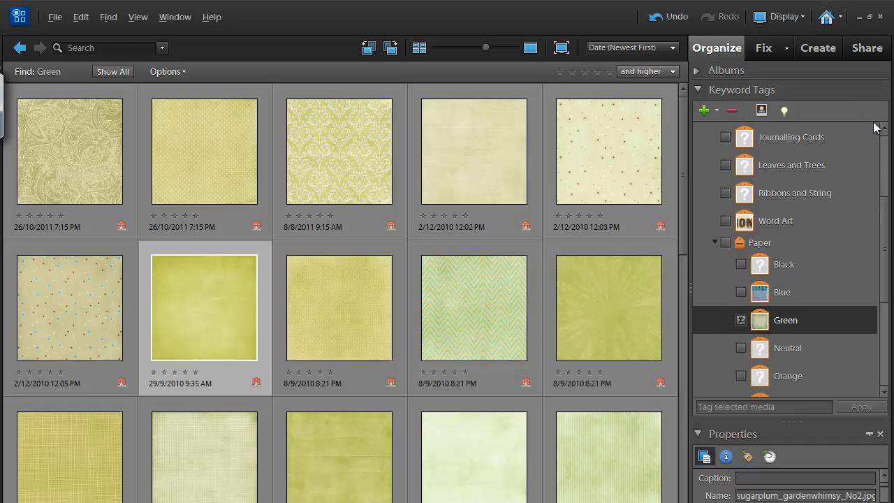
Step: Enlarge the green dotted paper in the first row and create a keyword tag named Polkadot in the Paper sub-category
double_click(184, 172)
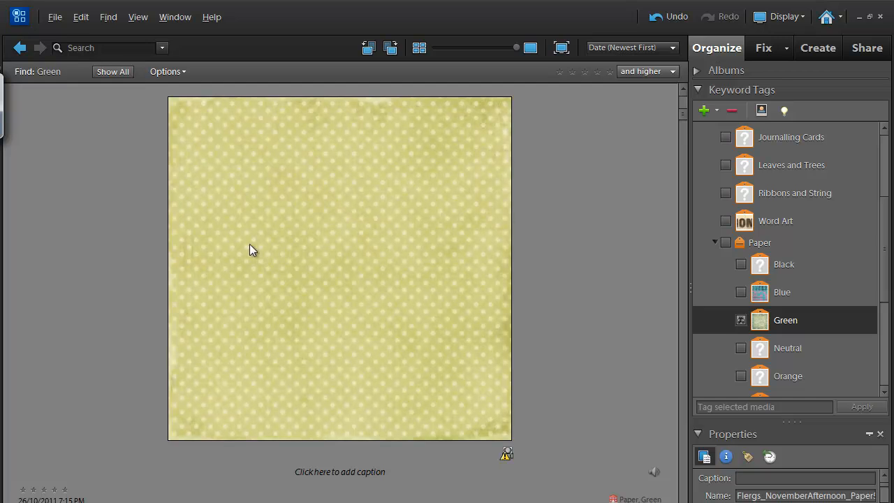
right_click(758, 244)
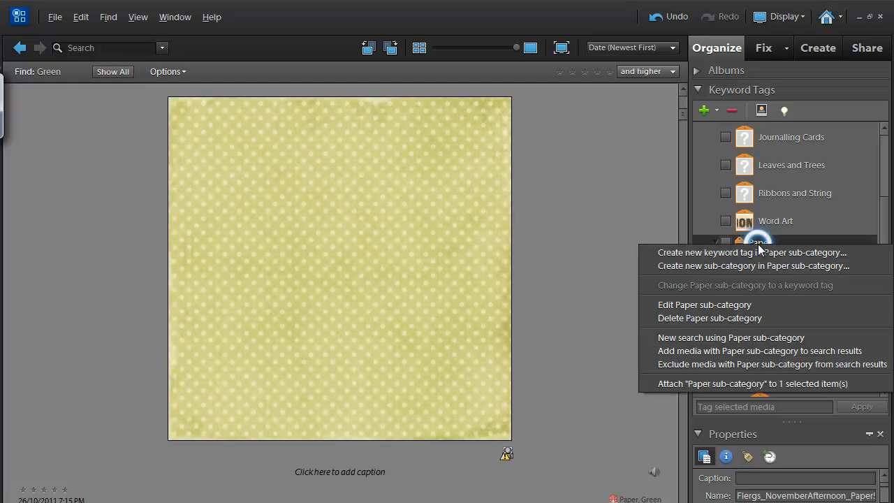
left_click(754, 253)
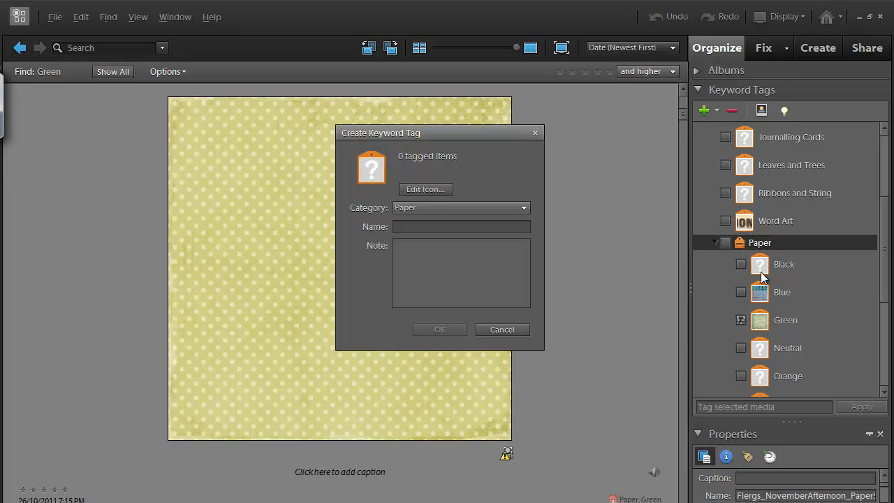
type("Polkadot")
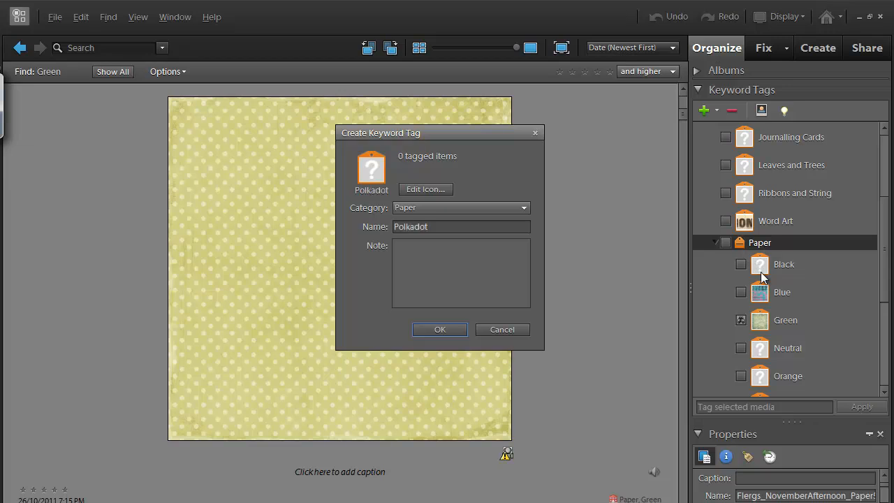
key("Return")
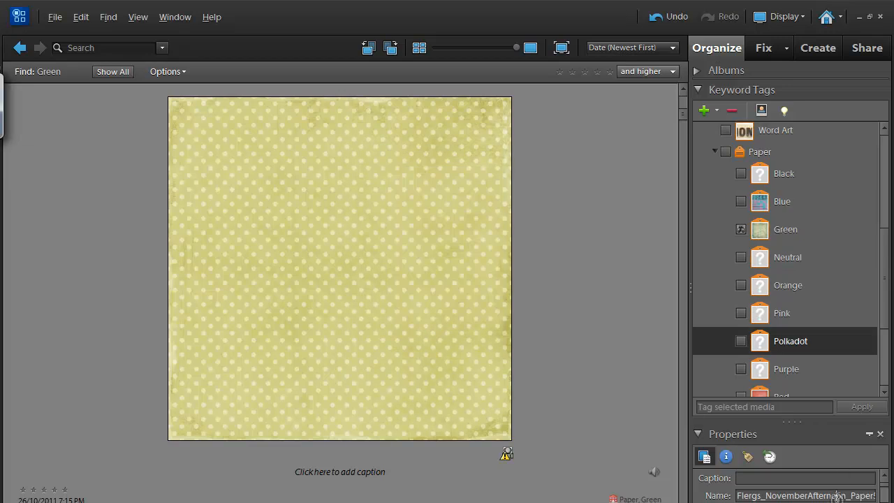
Step: Assign the Polkadot tag to the enlarged dotted paper and briefly filter for media tagged both Green and Polkadot
left_click_drag(760, 342, 417, 394)
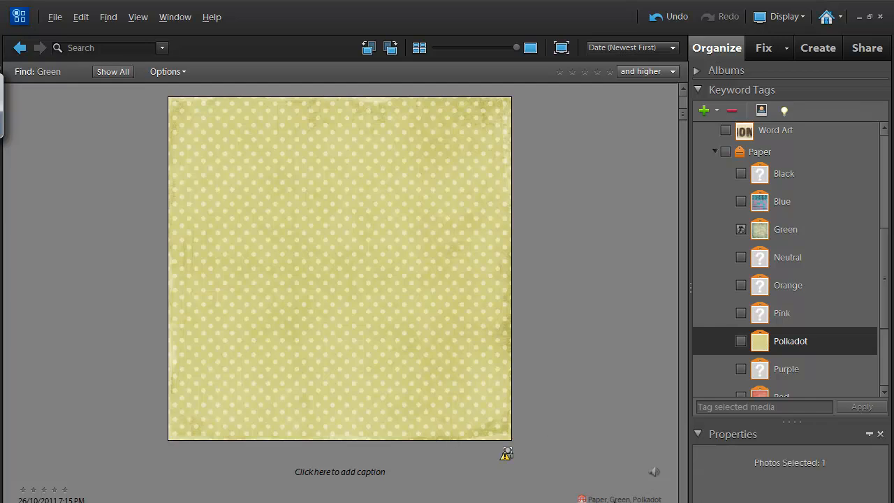
left_click(742, 342)
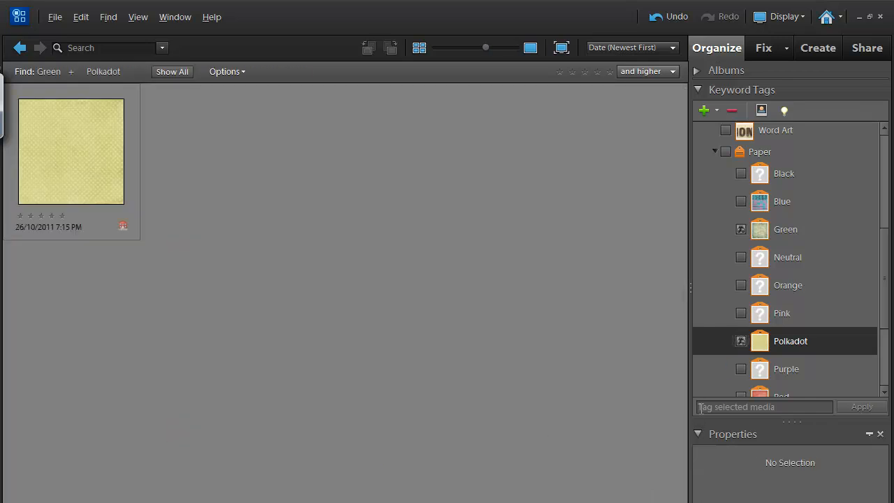
left_click(741, 342)
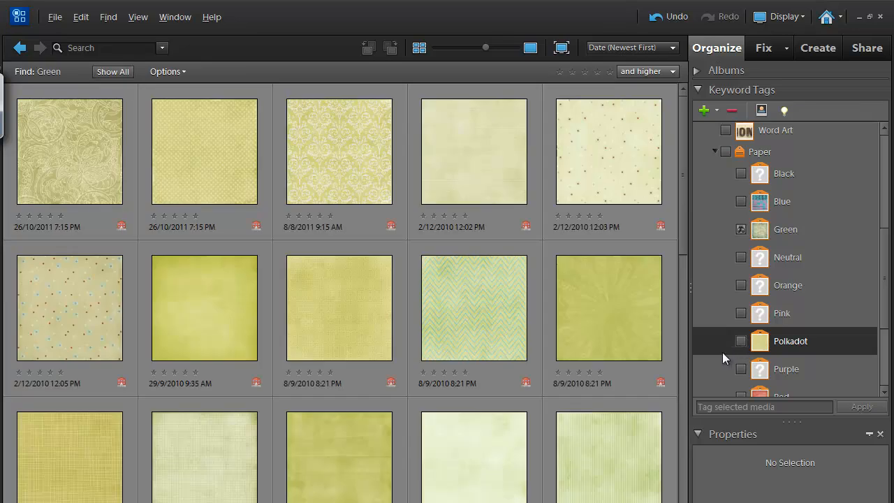
Step: Enlarge the green and blue zigzag paper, assign it the Blue tag, and briefly filter for media tagged both Green and Blue
double_click(466, 326)
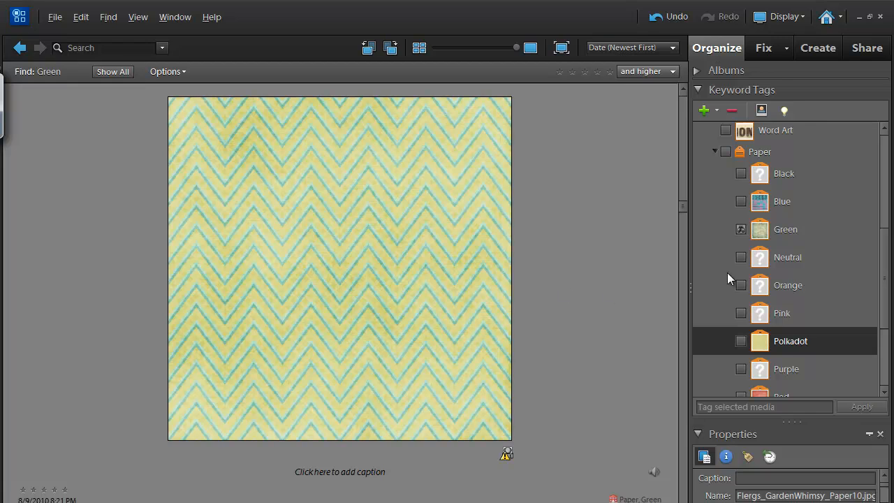
left_click_drag(761, 203, 507, 372)
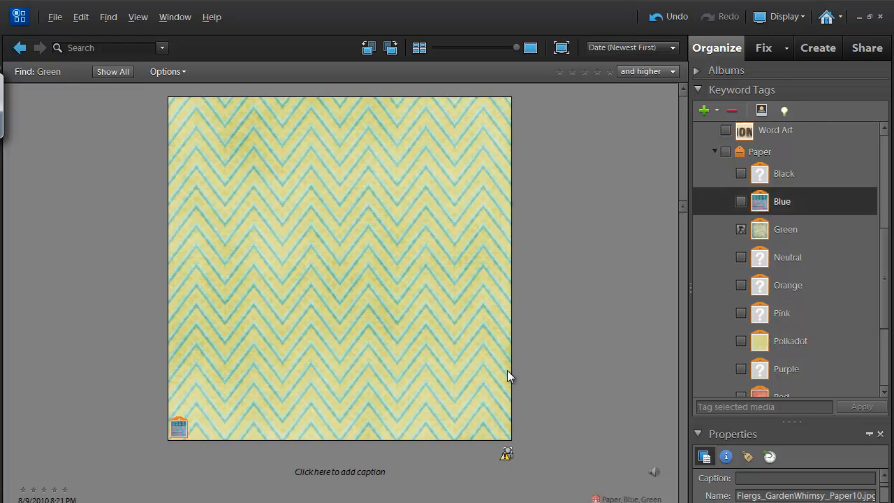
left_click(741, 202)
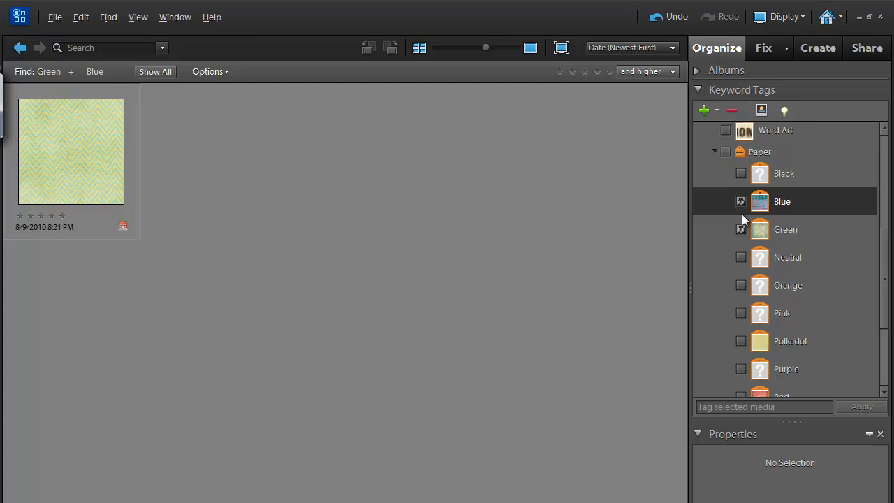
left_click(741, 202)
Step: Replace the Green filter with the whole Paper sub-category and look through the remaining color tags and sub-categories
left_click(740, 231)
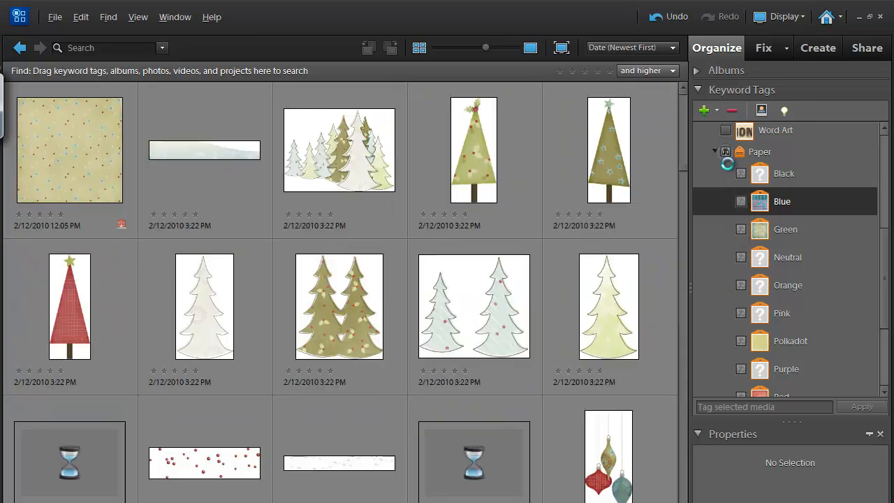
left_click(726, 152)
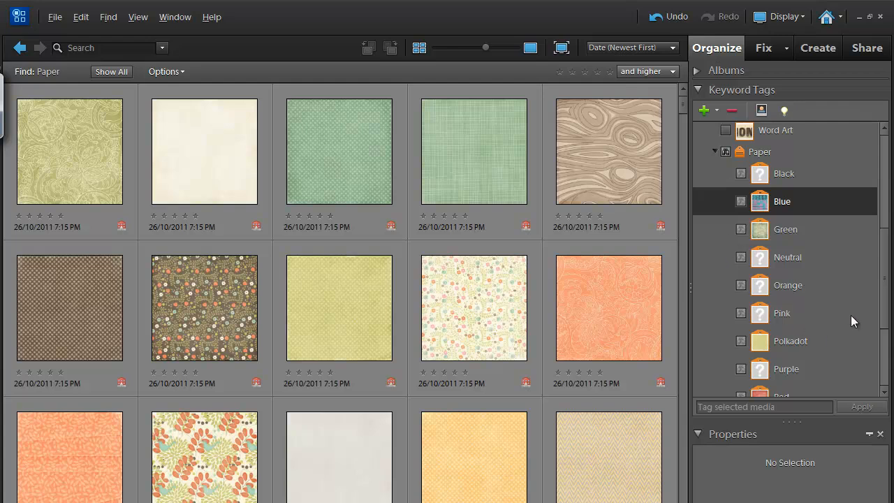
left_click_drag(885, 279, 885, 345)
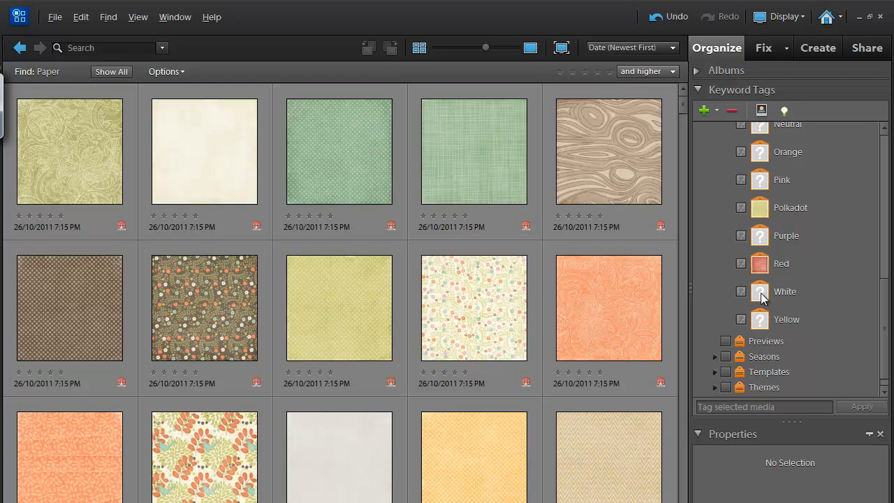
Step: Replace the Paper filter with the Polkadot tag and check the meeting chat for audience messages
left_click_drag(887, 290, 892, 267)
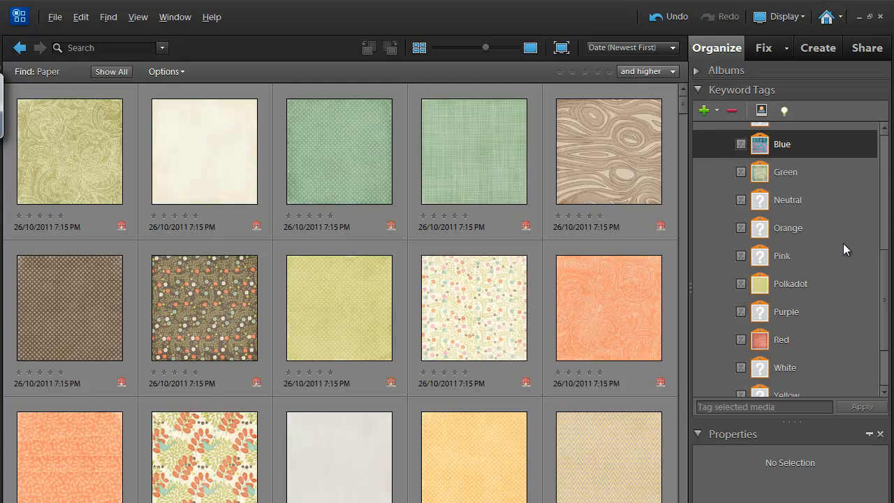
left_click_drag(884, 320, 891, 279)
left_click(726, 202)
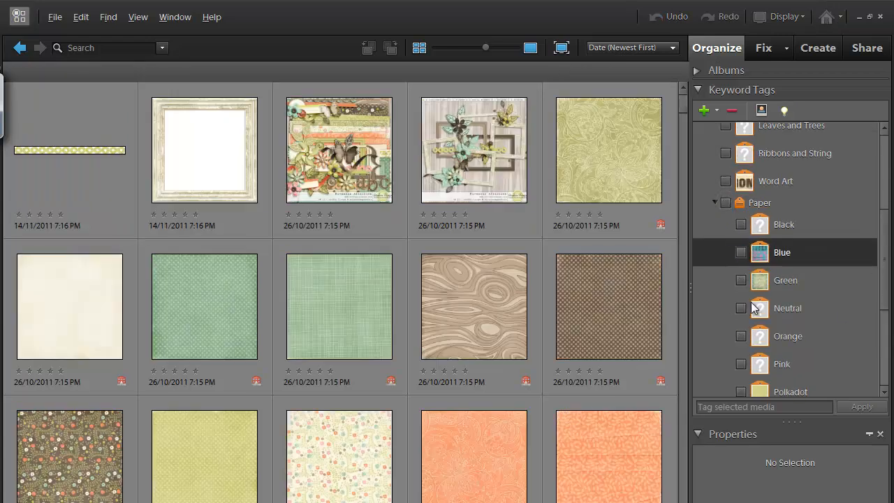
left_click(741, 392)
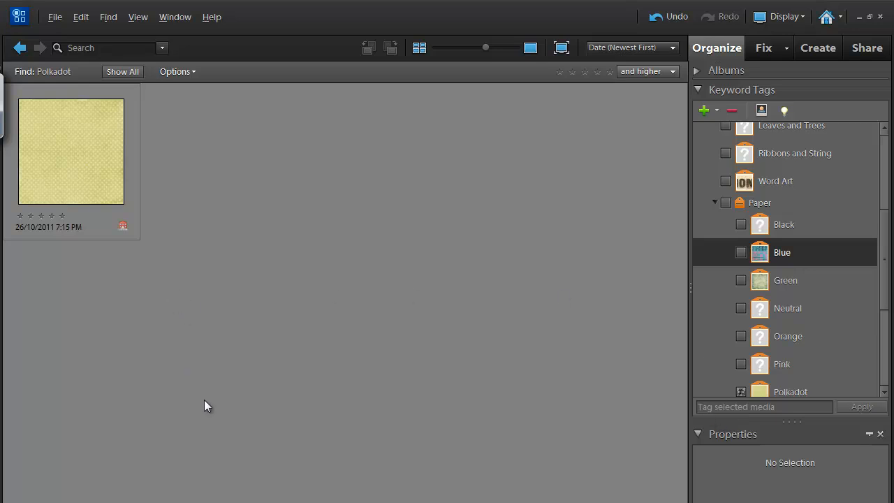
key("alt+Tab")
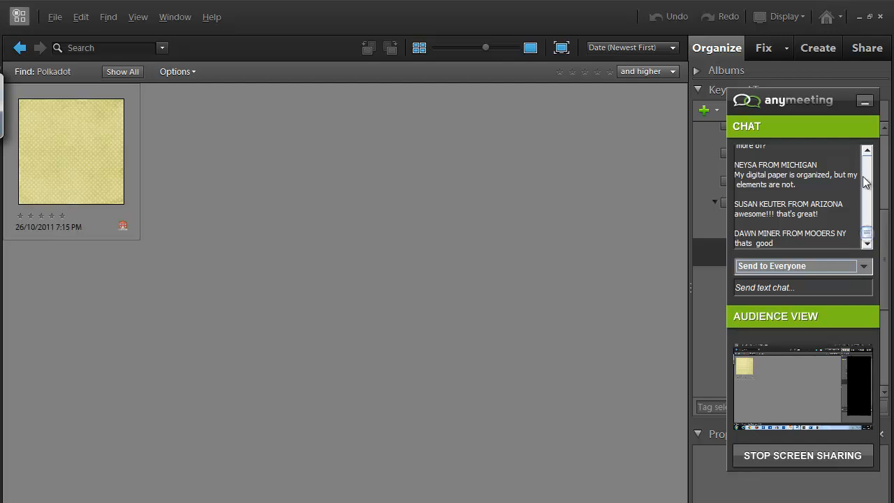
left_click(865, 102)
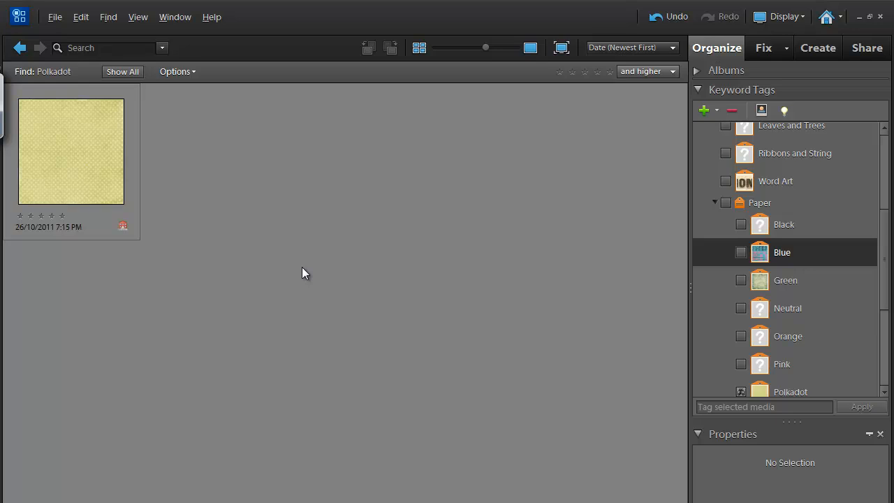
Step: Start a search by details (metadata) and set the first criterion to filenames ending with png
left_click(110, 17)
left_click(155, 160)
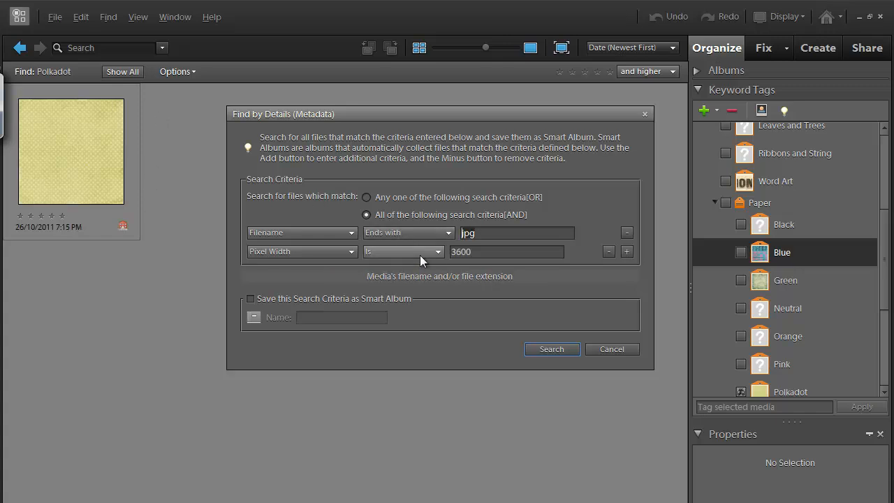
type("png")
key("Tab")
key("Tab")
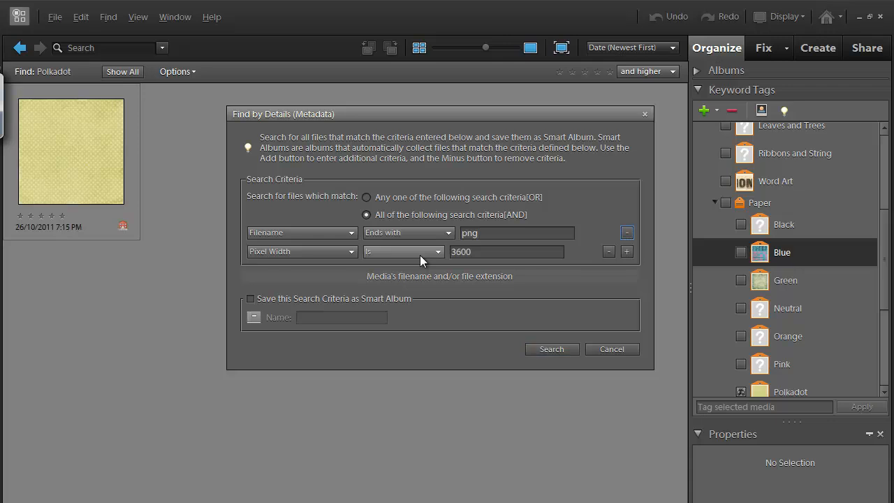
Step: Change the second criterion from pixel width to Filename Contains button and run the search
left_click(348, 253)
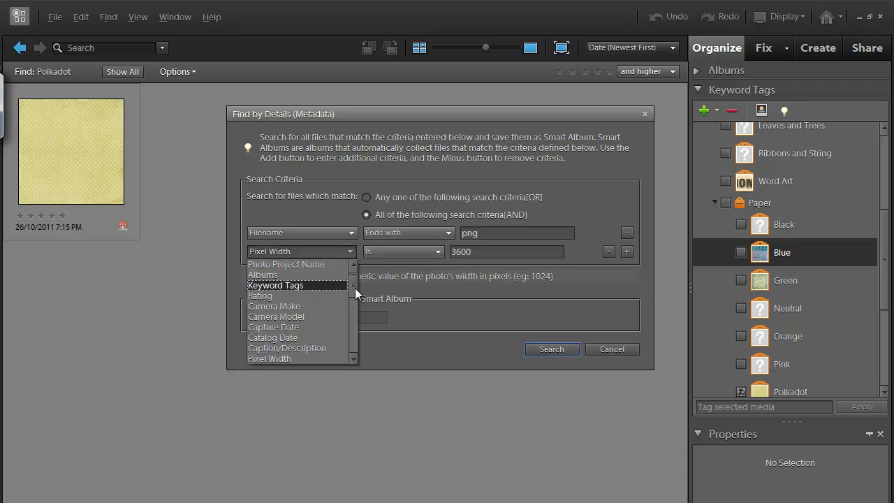
left_click_drag(354, 286, 355, 265)
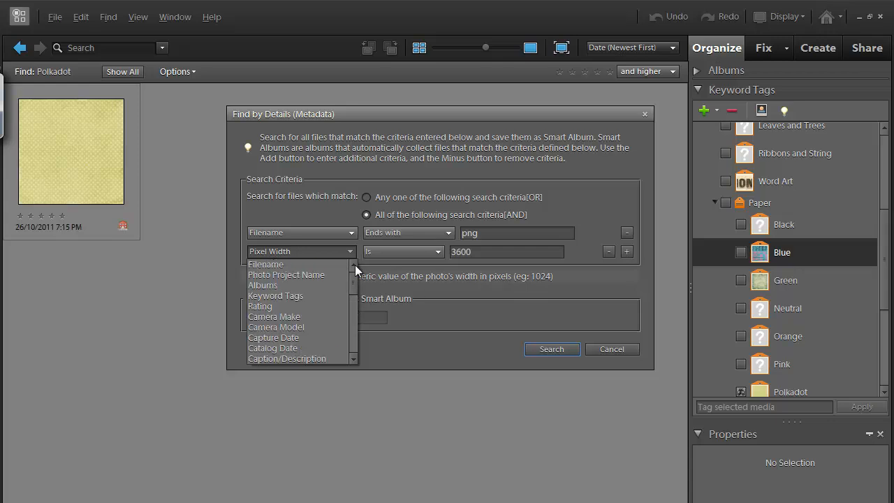
left_click(317, 265)
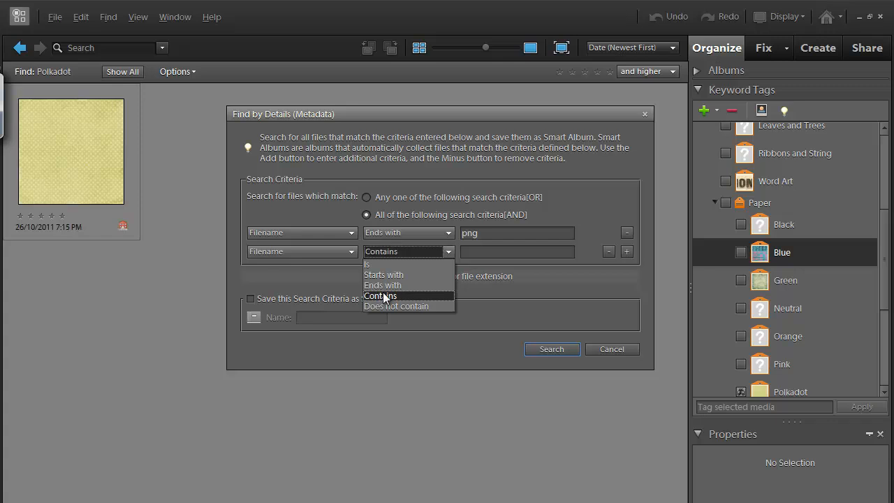
left_click(380, 296)
left_click(467, 251)
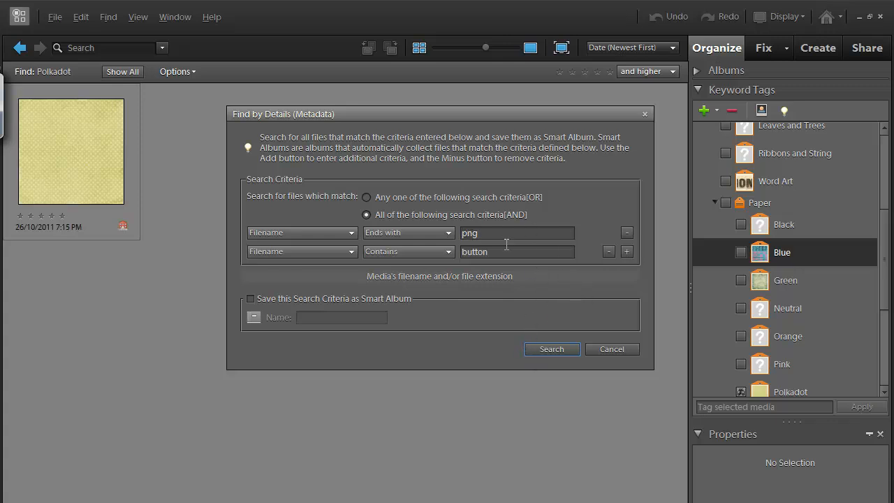
left_click(550, 350)
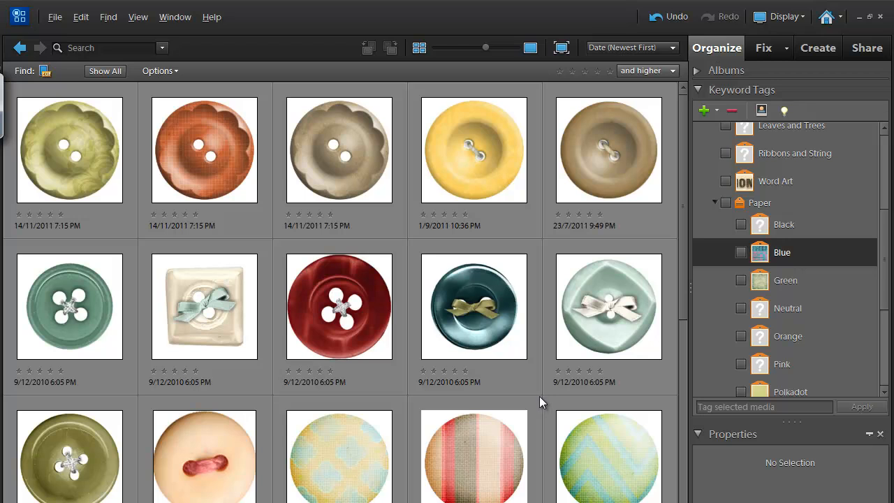
Step: Shrink the thumbnails and select all the button images in the search results
left_click(461, 47)
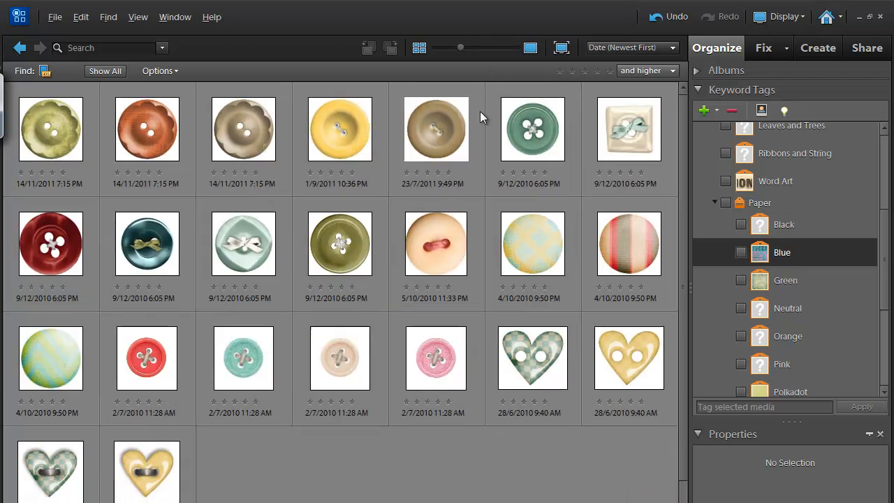
key("ctrl+a")
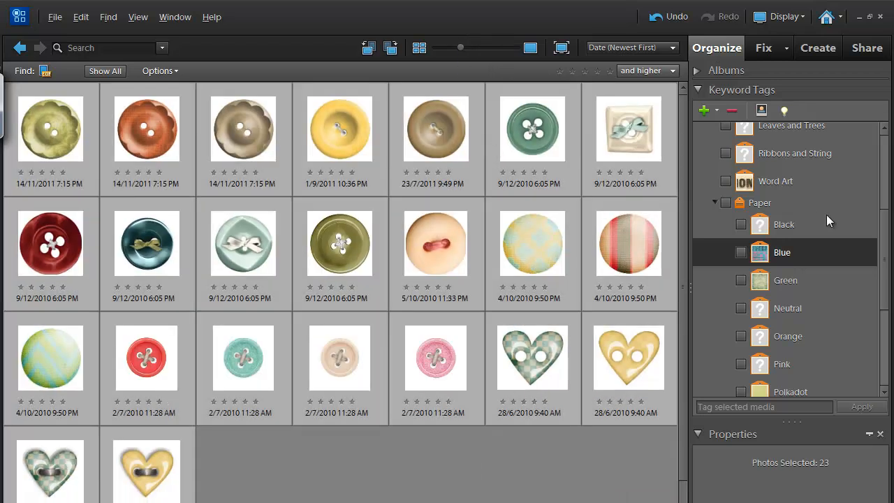
scroll(885, 279, "up", 3)
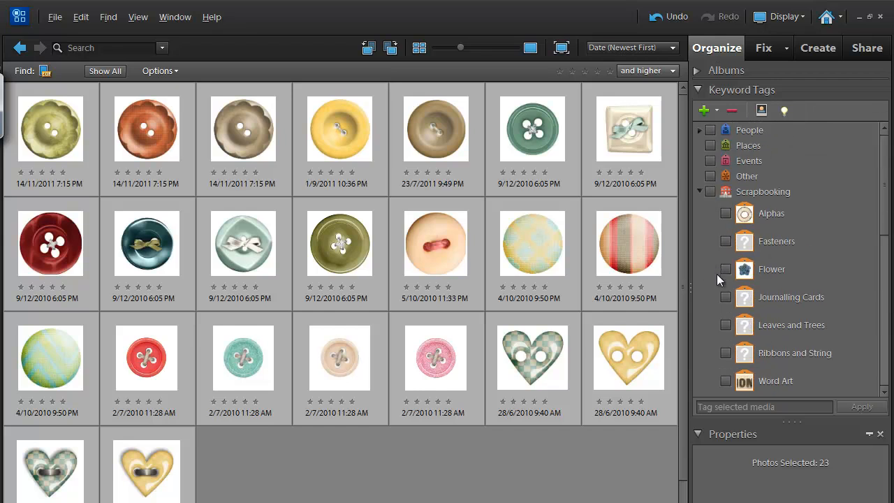
right_click(767, 243)
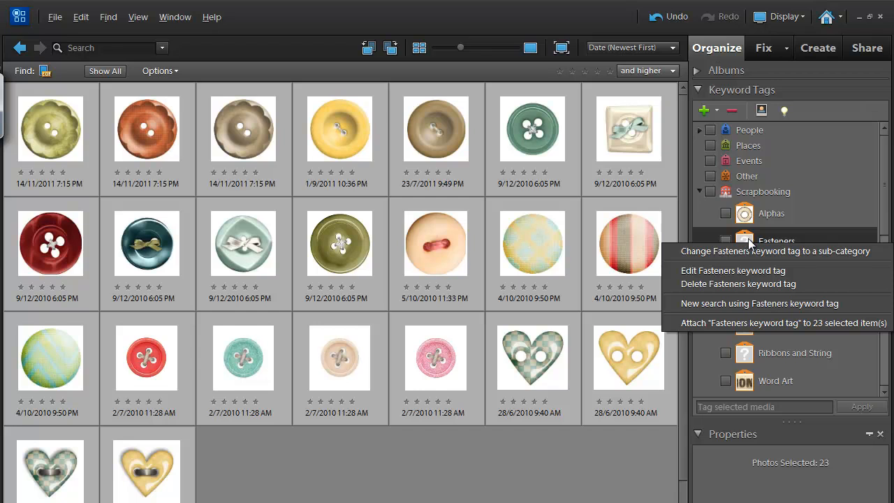
left_click(887, 220)
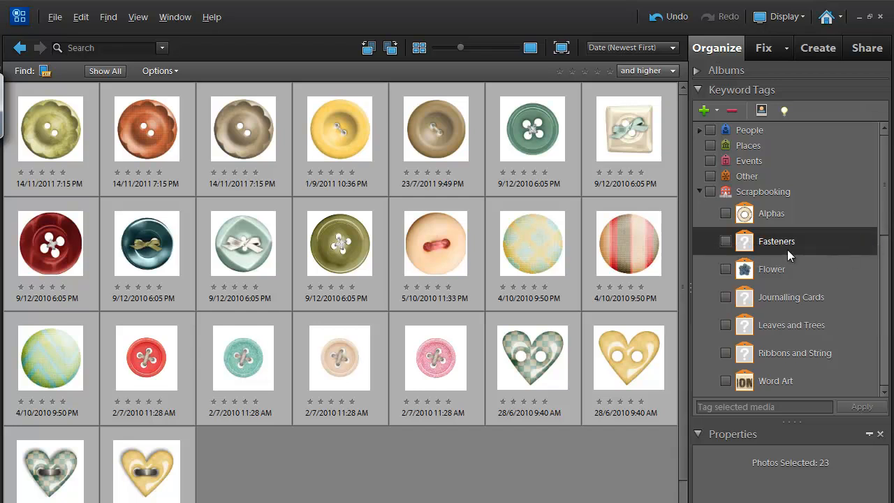
Step: Create a keyword tag named Buttons in the Scrapbooking category and assign it to all selected button images
left_click(717, 110)
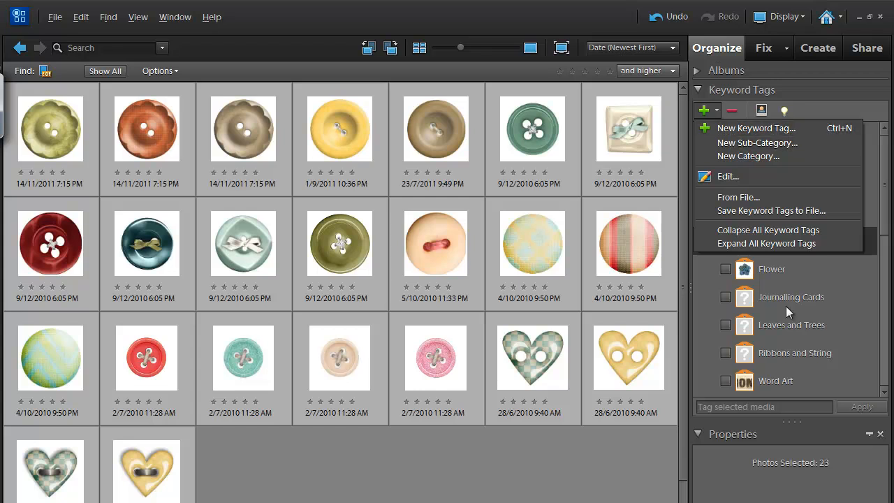
left_click(725, 128)
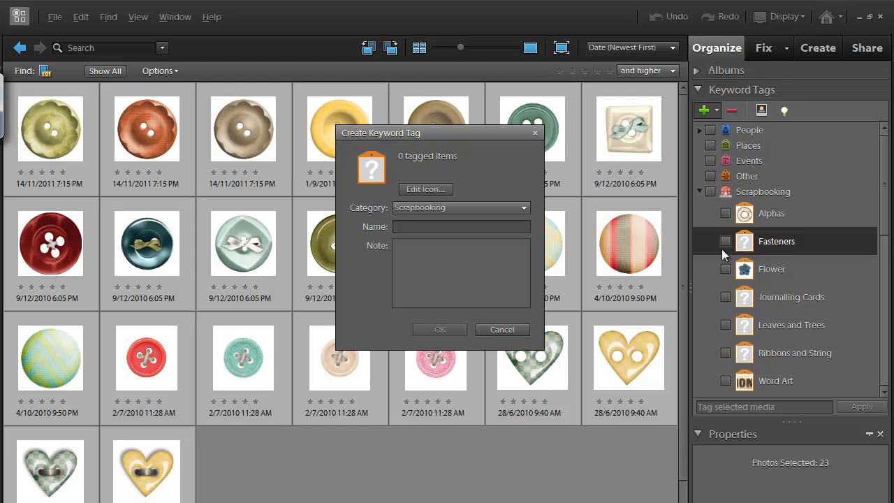
type("Buttons")
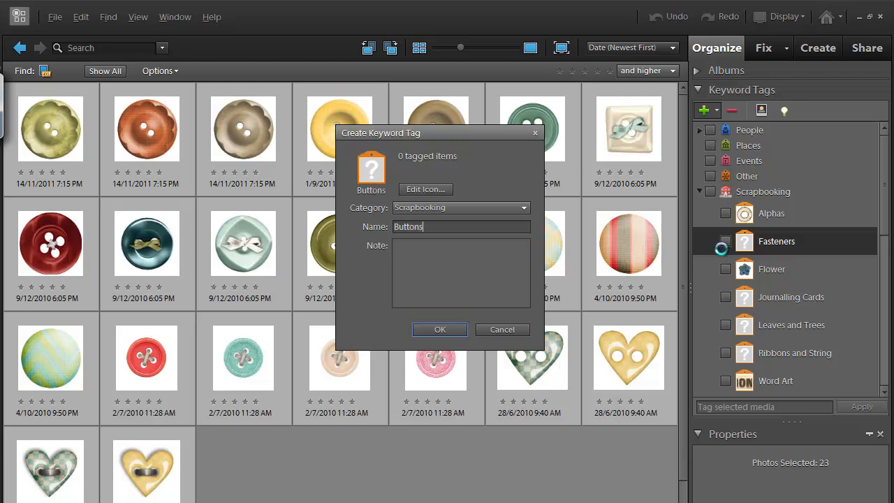
key("Return")
left_click_drag(750, 248, 565, 242)
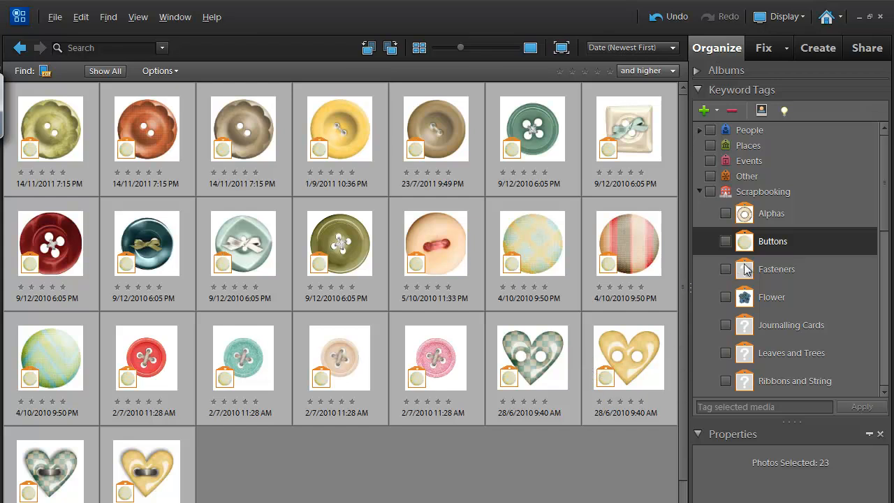
mouse_move(747, 244)
left_mouse_down()
mouse_move(752, 271)
mouse_move(748, 247)
left_mouse_up()
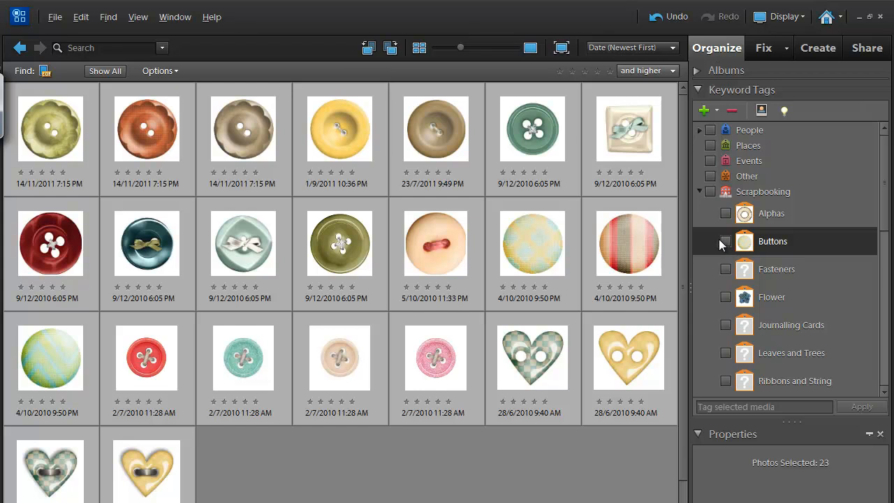
right_click(754, 242)
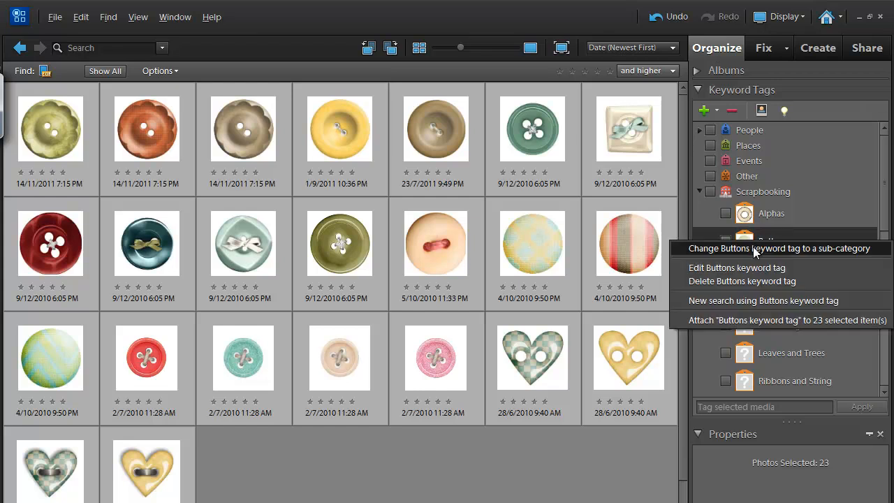
left_click(751, 274)
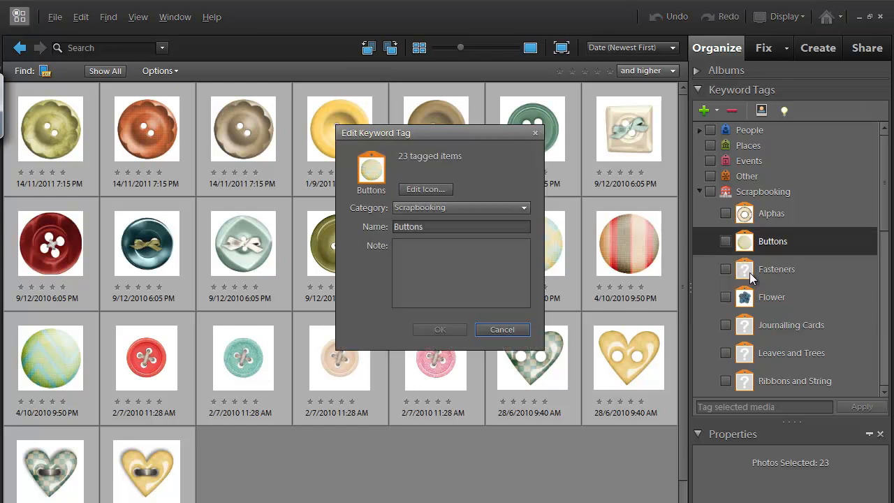
left_click(449, 210)
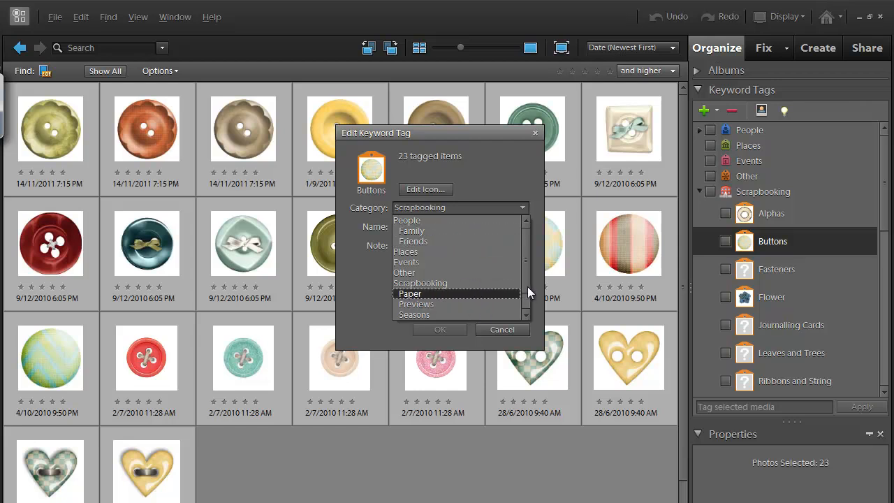
left_click_drag(526, 285, 526, 297)
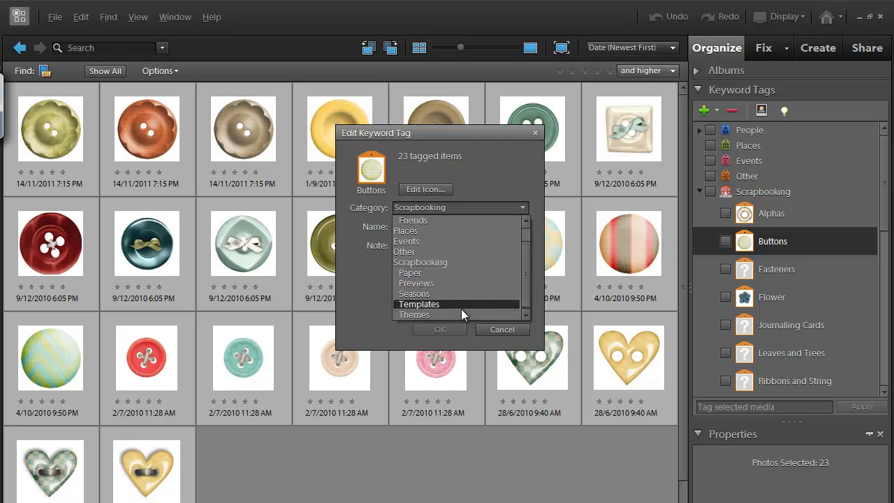
left_click(439, 263)
left_click(445, 208)
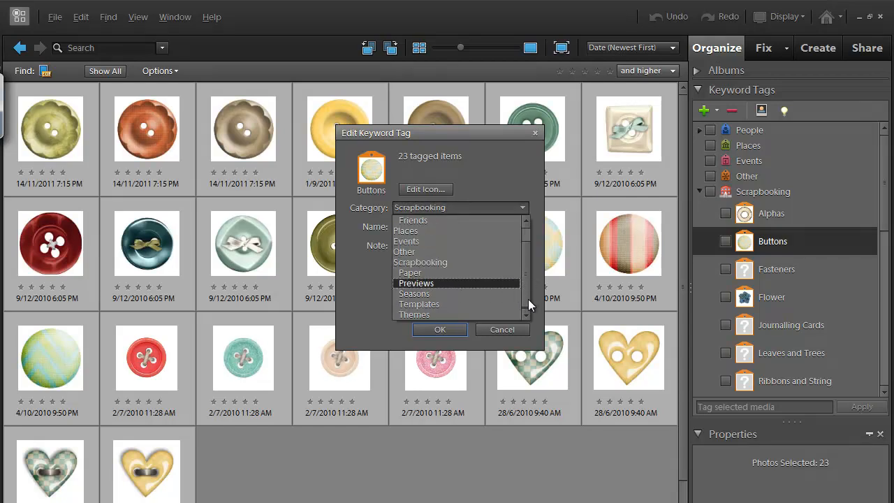
left_click(502, 329)
Step: Convert the Buttons keyword tag to a sub-category and change it back to a keyword tag
right_click(772, 241)
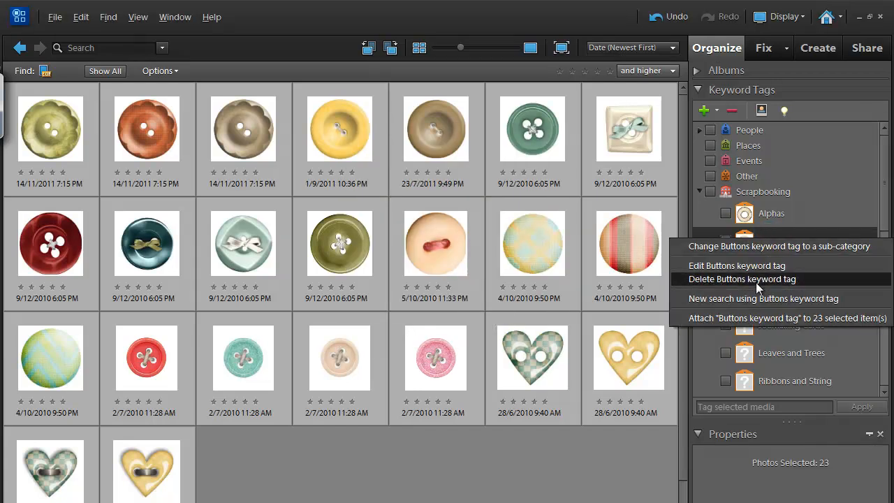
left_click(749, 247)
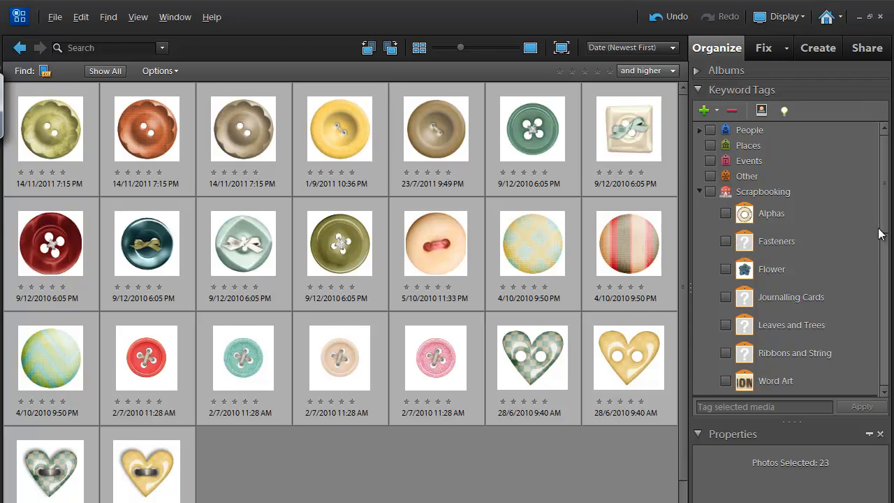
scroll(883, 235, "down", 2)
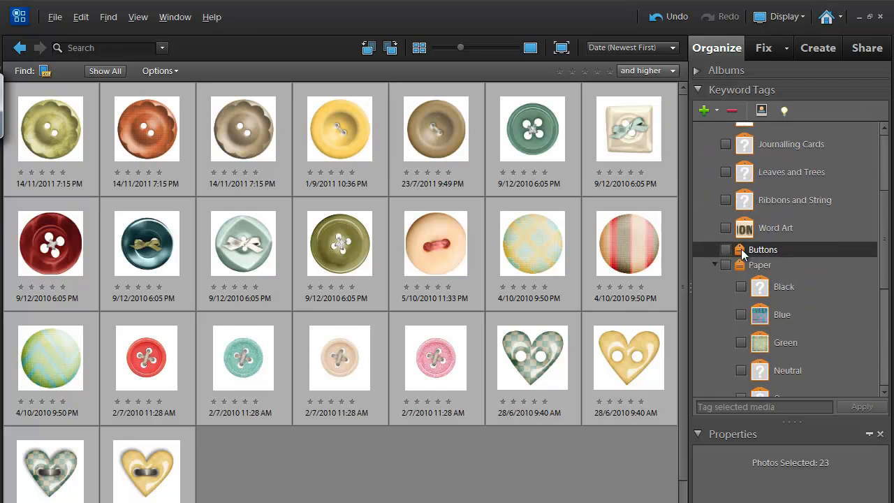
right_click(746, 253)
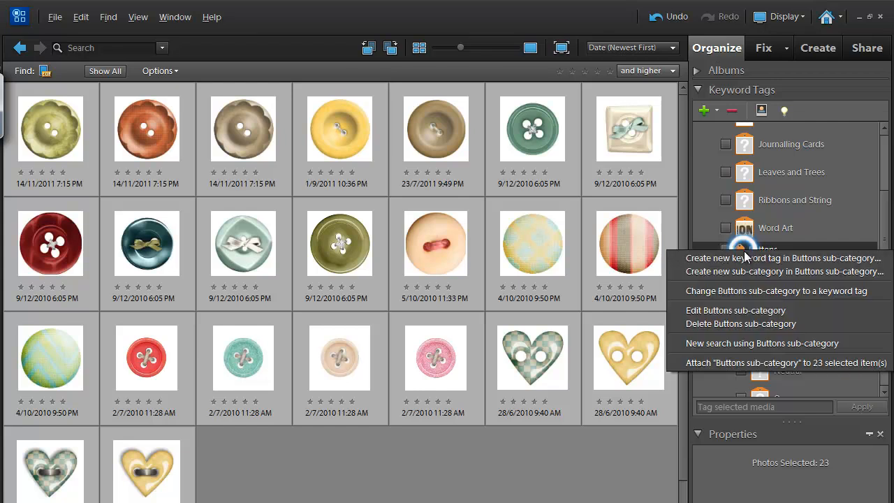
left_click(742, 289)
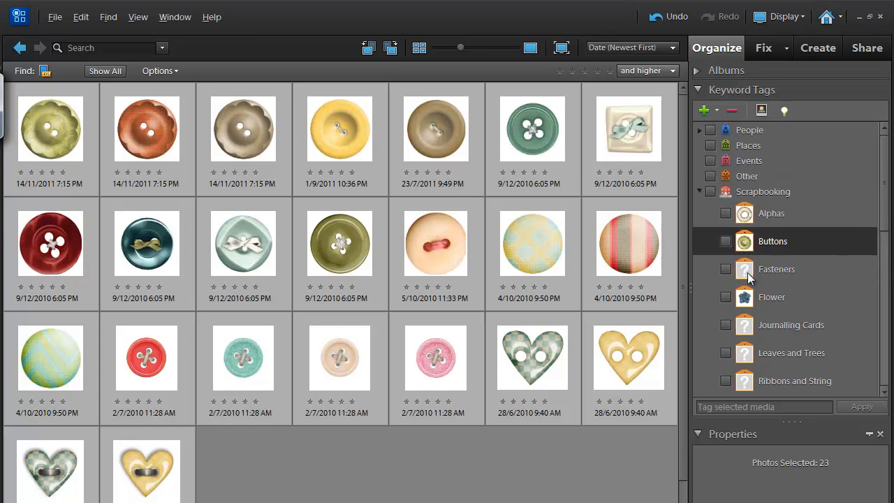
Step: Convert the Fasteners keyword tag to a sub-category and move the Buttons tag into it
right_click(746, 274)
left_click(750, 282)
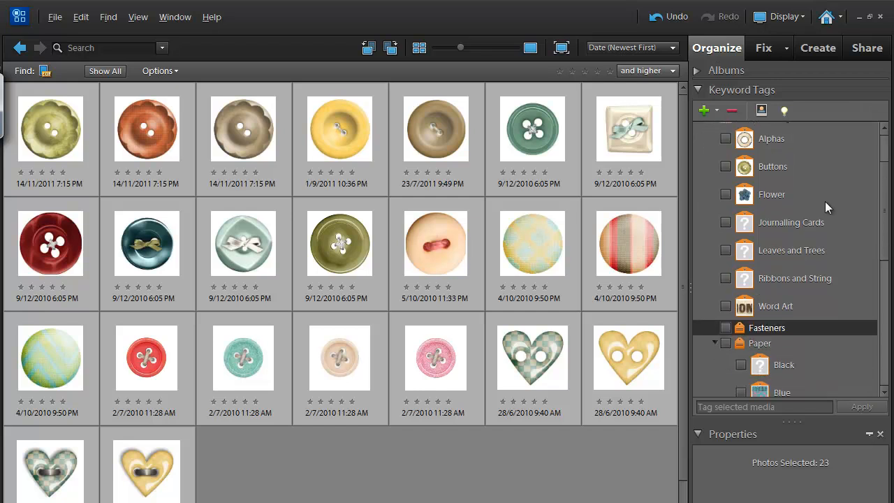
left_click_drag(758, 167, 754, 331)
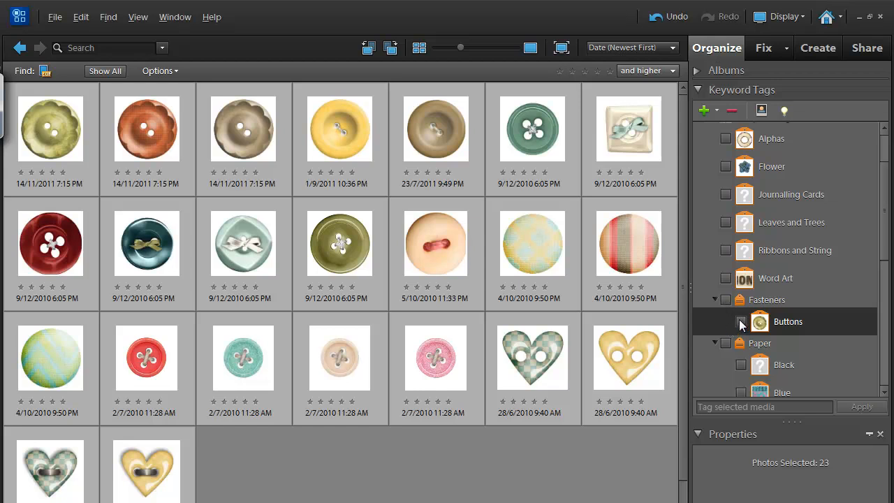
left_click(752, 304)
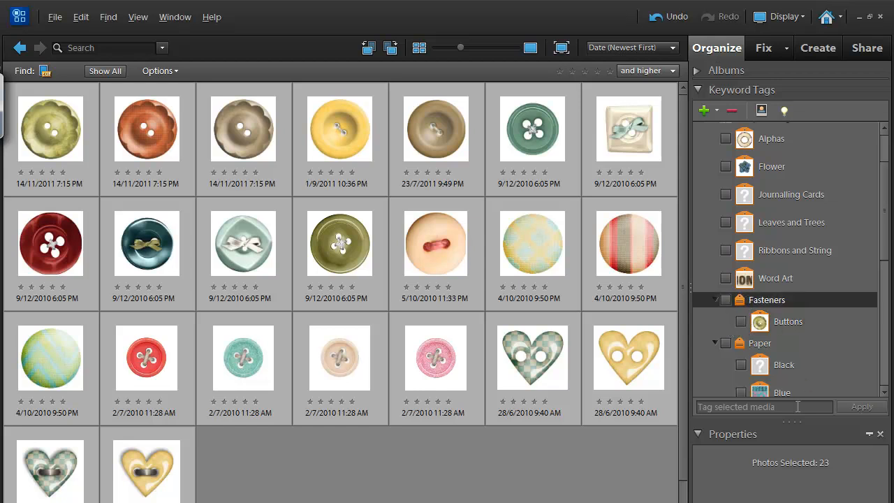
left_click(748, 303)
right_click(748, 303)
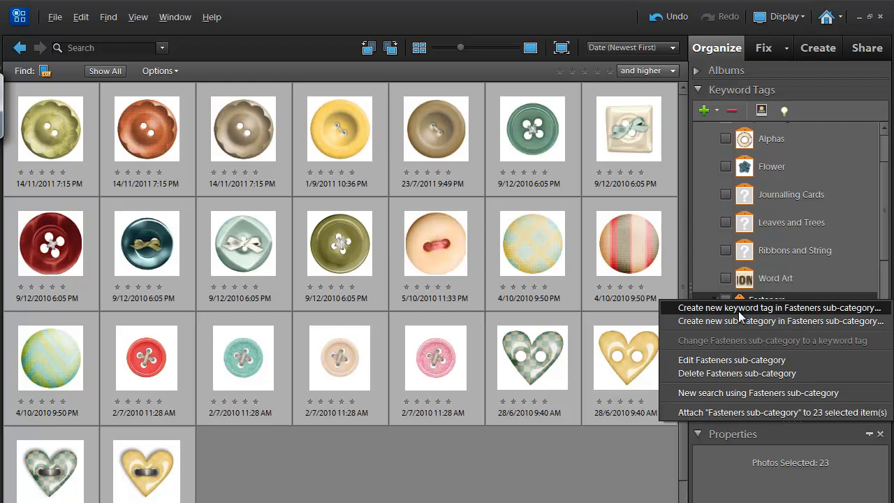
left_click(821, 281)
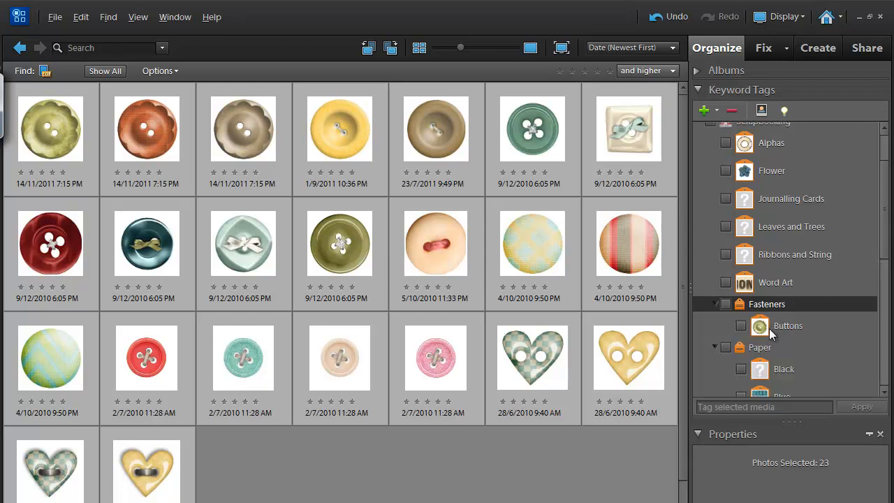
left_click(773, 327)
right_click(790, 336)
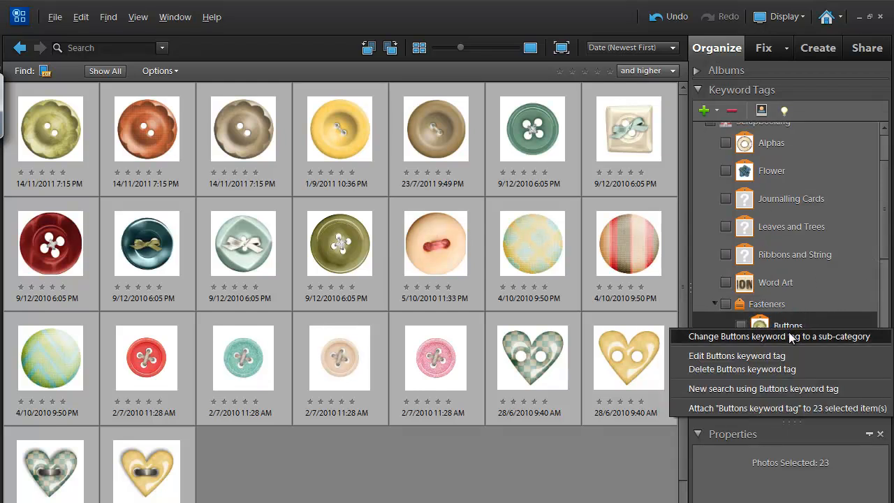
left_click(788, 325)
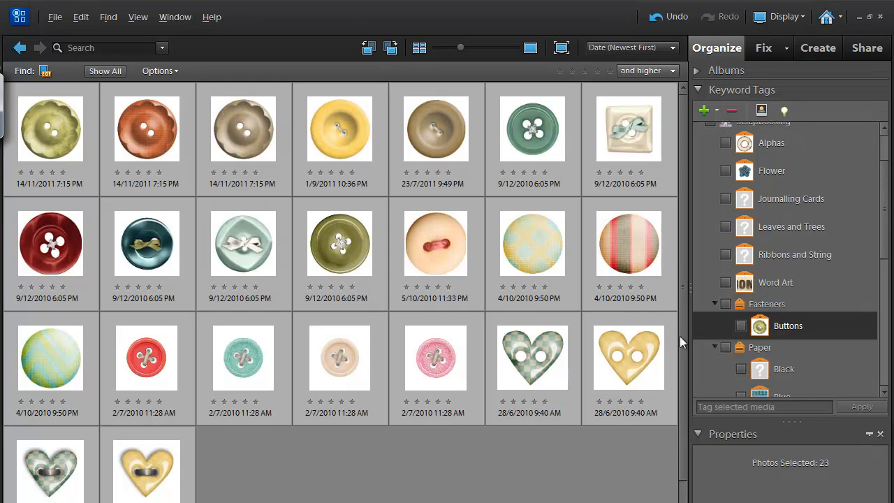
Step: Clear the selection and search by metadata for files whose filename ends with png and contains journal
left_click(509, 492)
key("ctrl+shift+m")
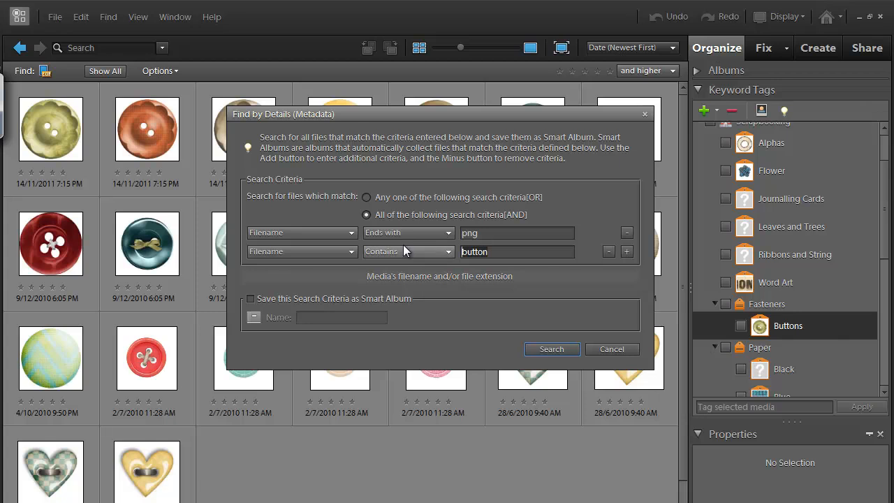
key("ctrl+a")
type("journ")
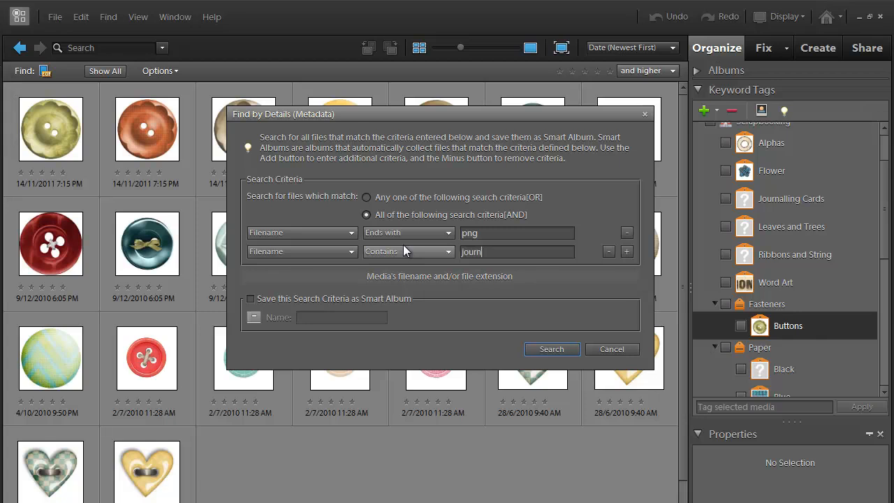
type("al")
key("Return")
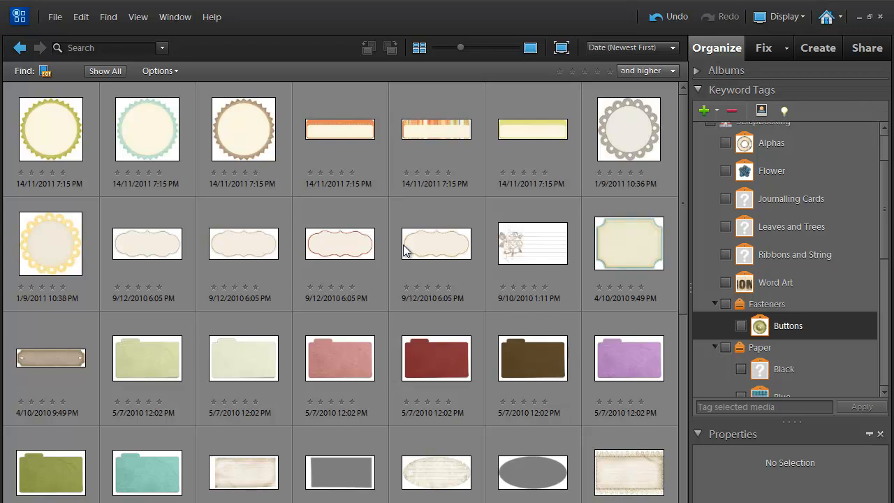
Step: Select all the journal search results and assign the Journalling Cards keyword tag to them
key("ctrl+a")
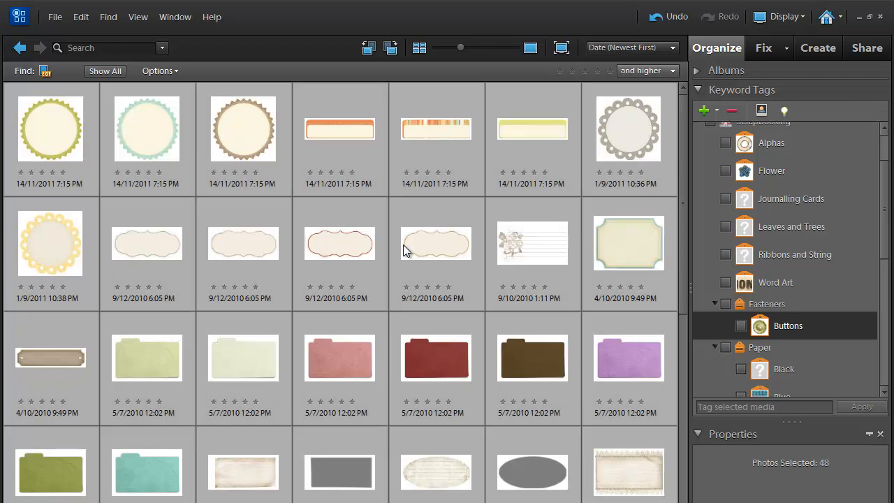
left_click_drag(785, 197, 633, 373)
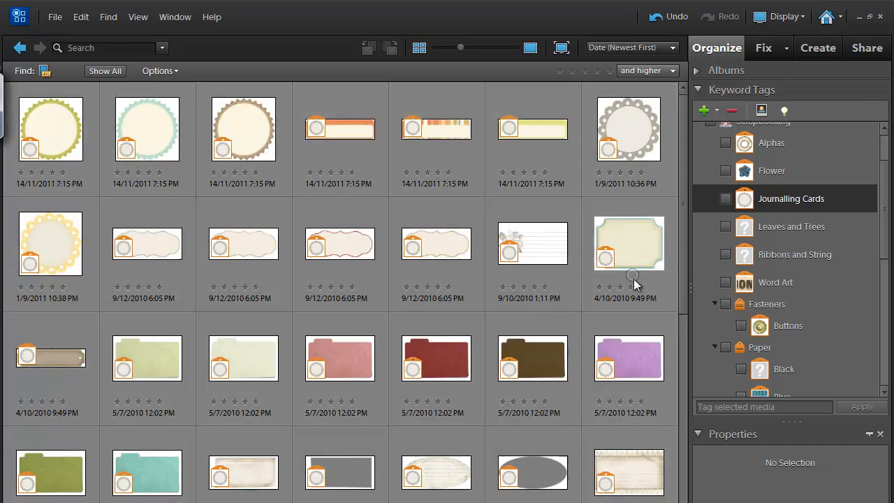
left_click(637, 245)
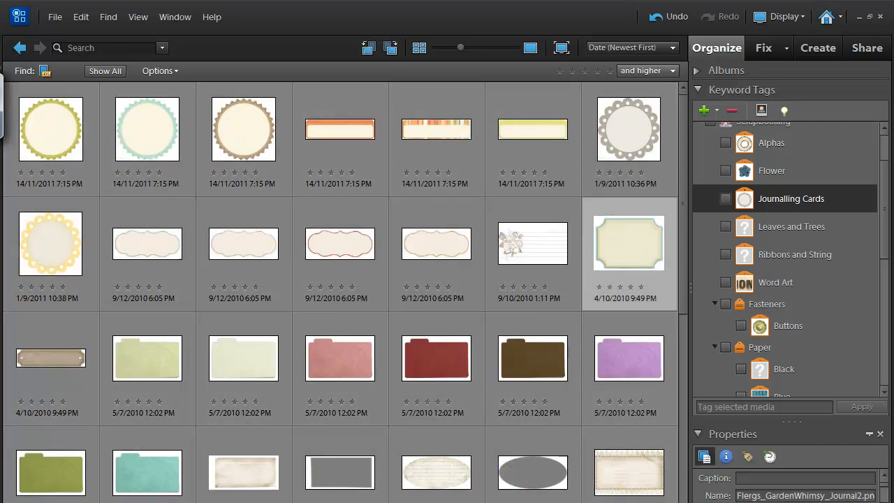
Step: Switch to the AnyMeeting window to read the chat messages, and minimise it to return to the image catalogue
left_click(309, 502)
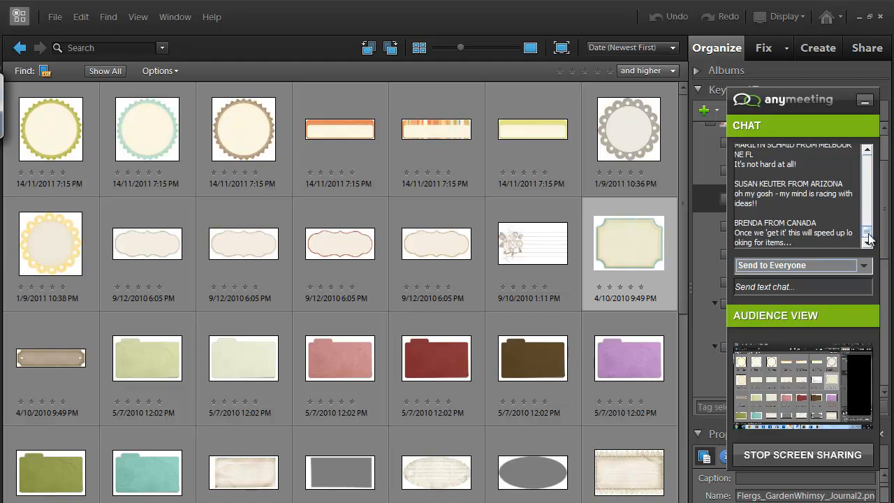
scroll(866, 224, "up", 3)
left_click(865, 101)
left_click(241, 140)
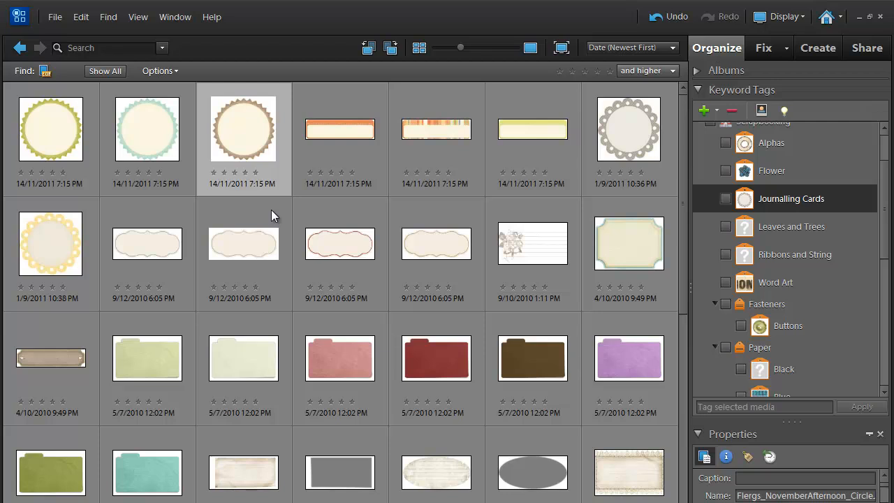
Step: Switch to the presentation, advance it to the Create Albums slide, and return to the image catalogue
left_click(391, 500)
left_click(392, 500)
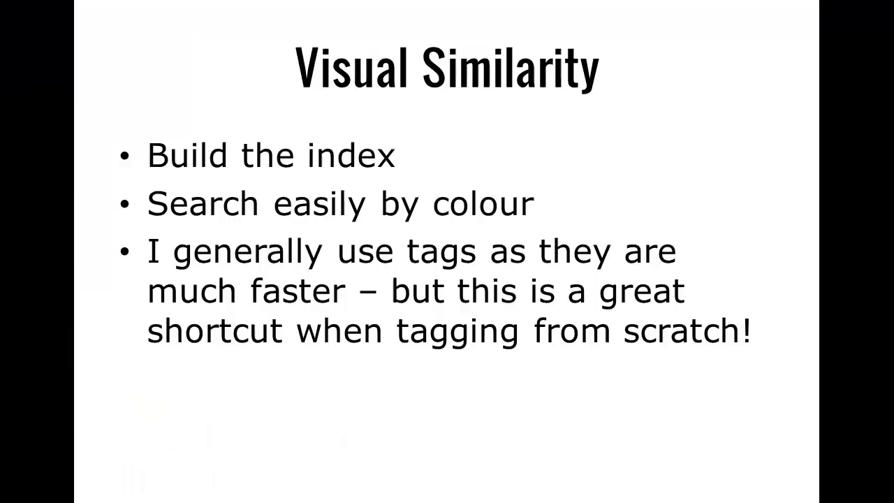
key("Right")
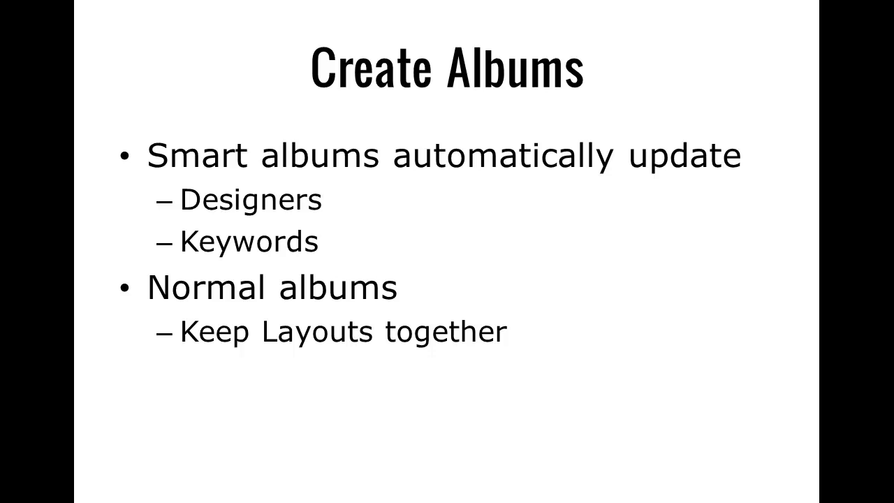
key("alt+Tab")
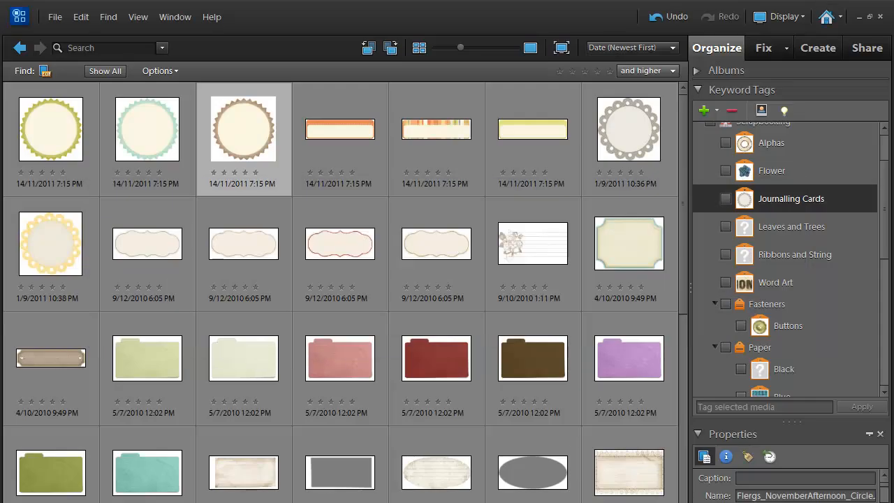
Step: Collapse the keyword tags, expand the albums list, and clear the search to show the whole catalogue
left_click(697, 88)
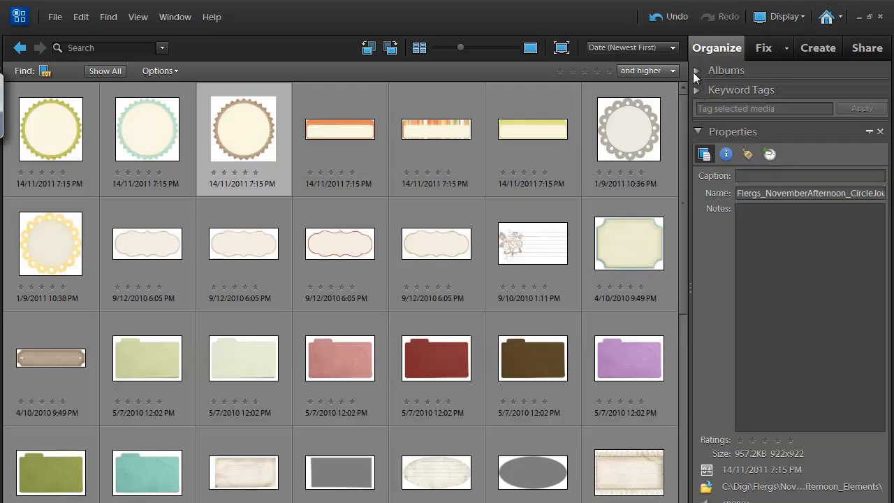
left_click(697, 70)
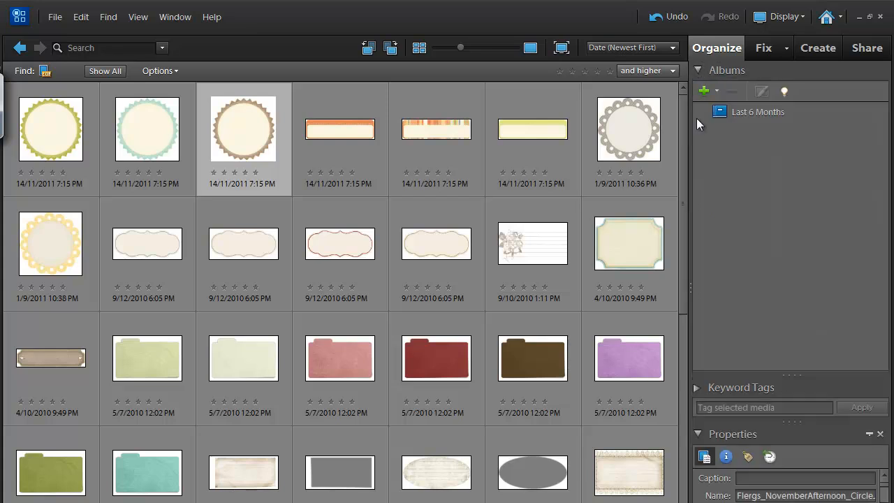
left_click(104, 71)
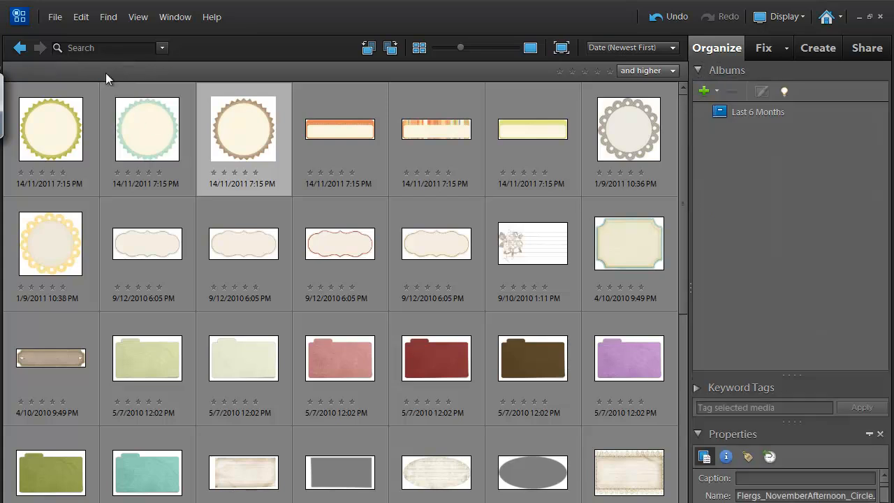
Step: Start a new smart album named Previews with the criterion that the filename contains prev
left_click(718, 91)
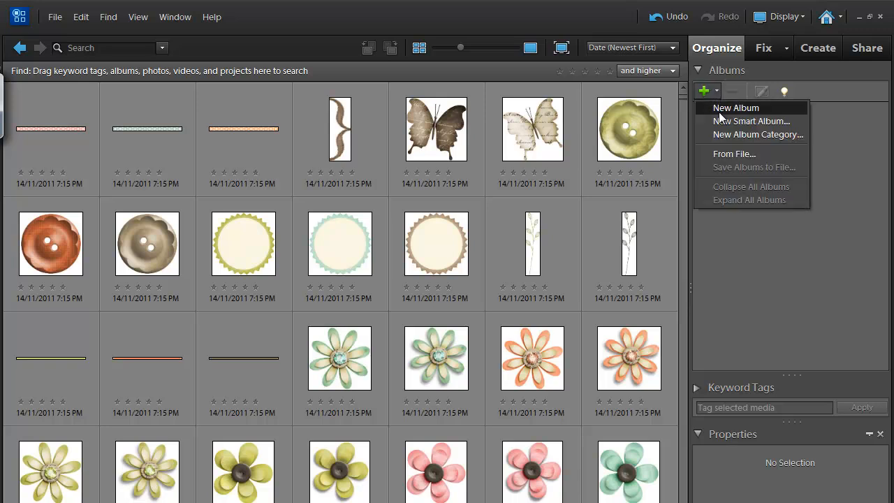
left_click(723, 123)
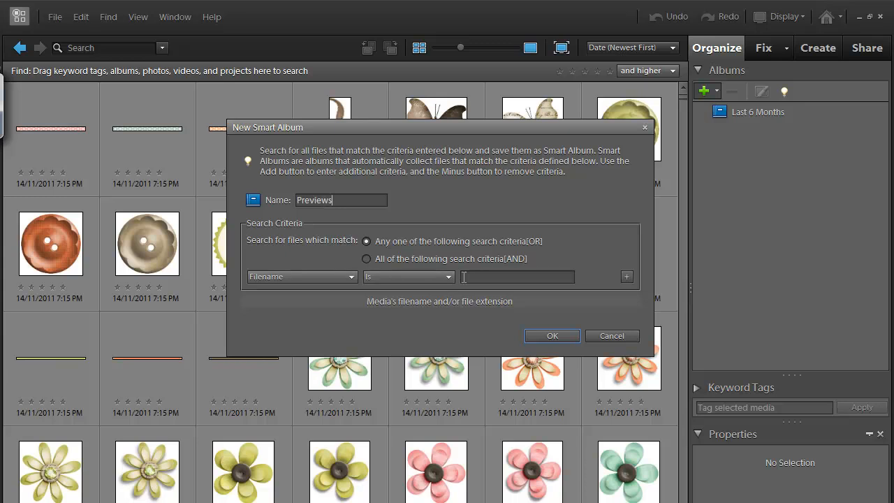
left_click(434, 278)
left_click(408, 318)
Step: Add a second criterion for pixel width less than 601, matching any one of the criteria, and create the smart album
left_click(627, 278)
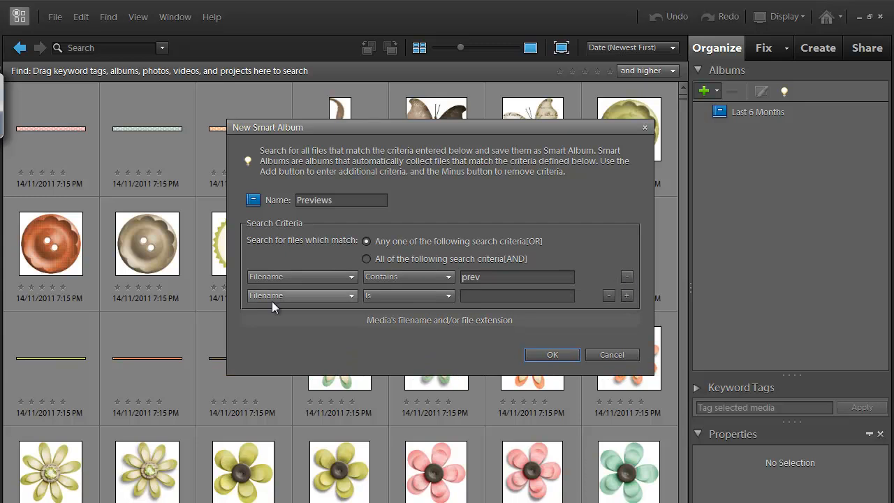
left_click(334, 299)
left_click_drag(350, 320, 351, 344)
left_click(320, 337)
left_click(368, 298)
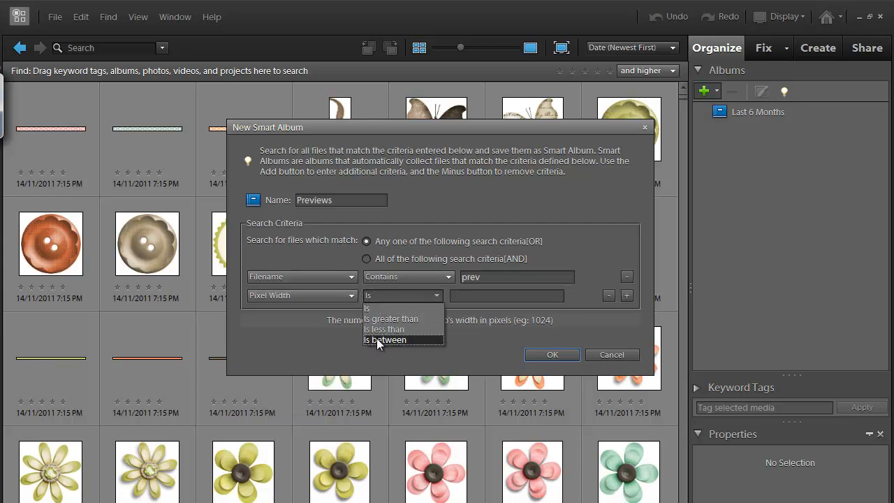
left_click(383, 330)
left_click(455, 295)
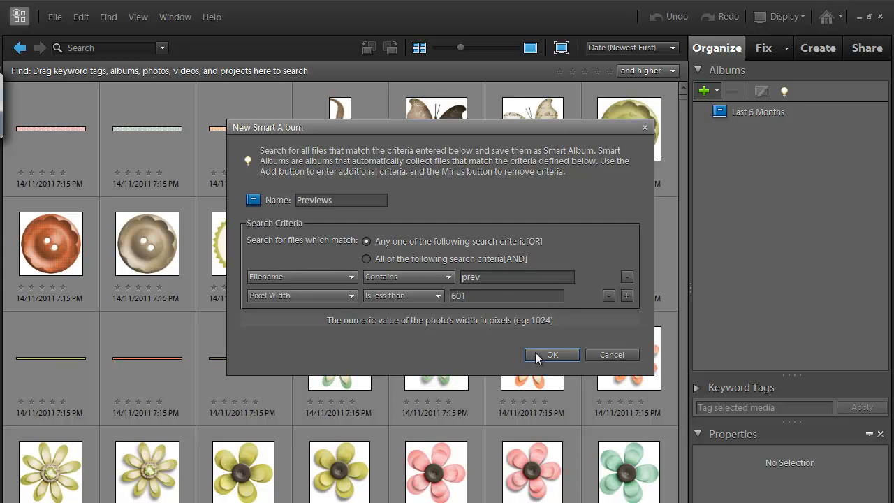
left_click(540, 361)
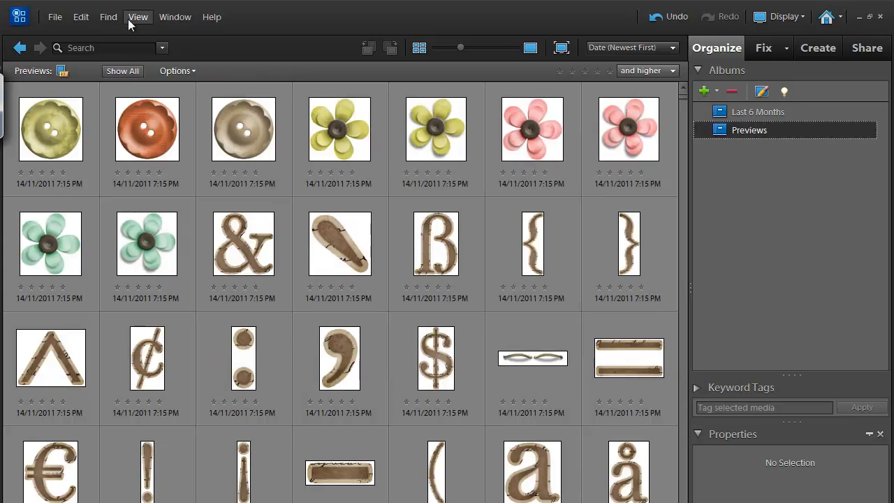
Step: Search by metadata for files whose filename contains prev and whose pixel width is less than 601, and select the template preview
key("ctrl+shift+f")
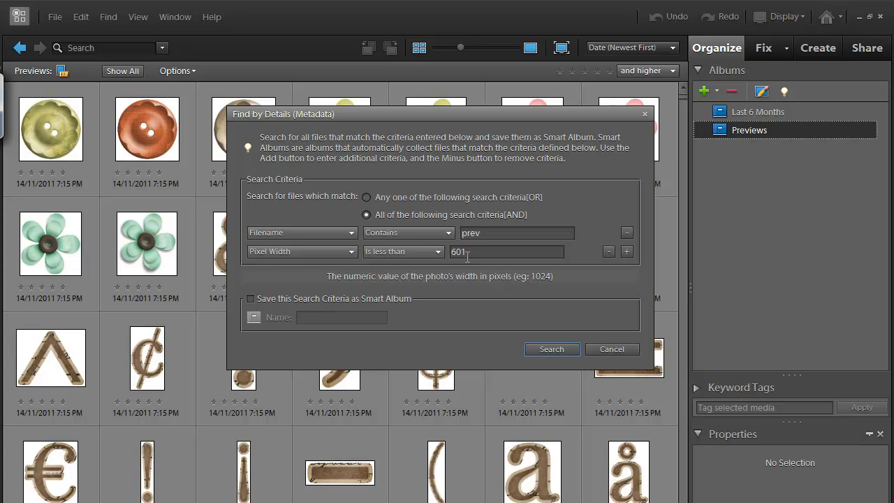
left_click(551, 350)
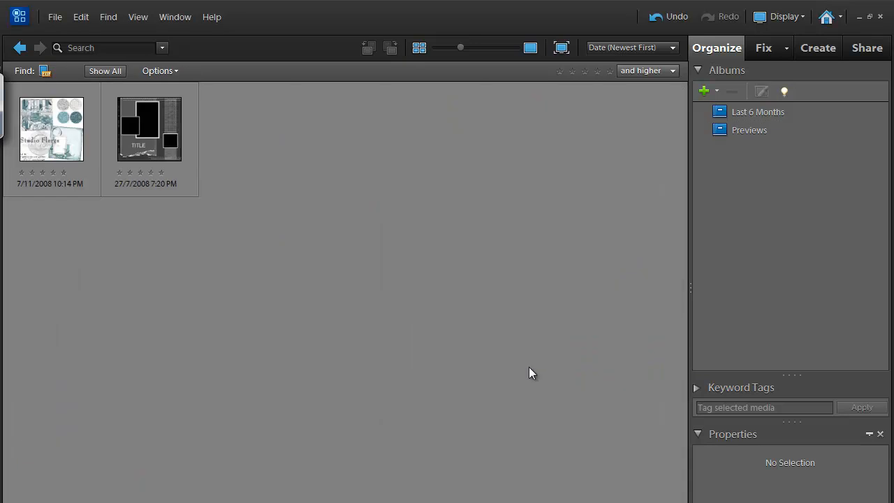
left_click(154, 153)
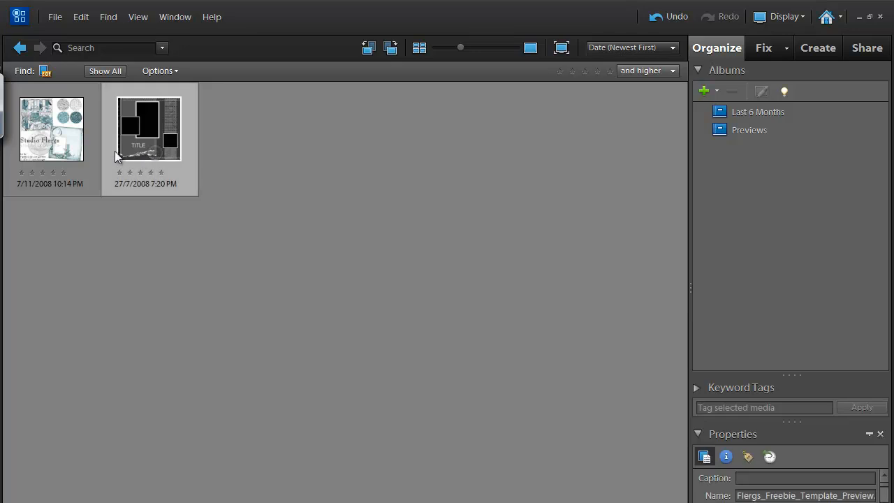
Step: Display the Previews smart album and check the available options for saving or changing its search criteria
left_click(739, 130)
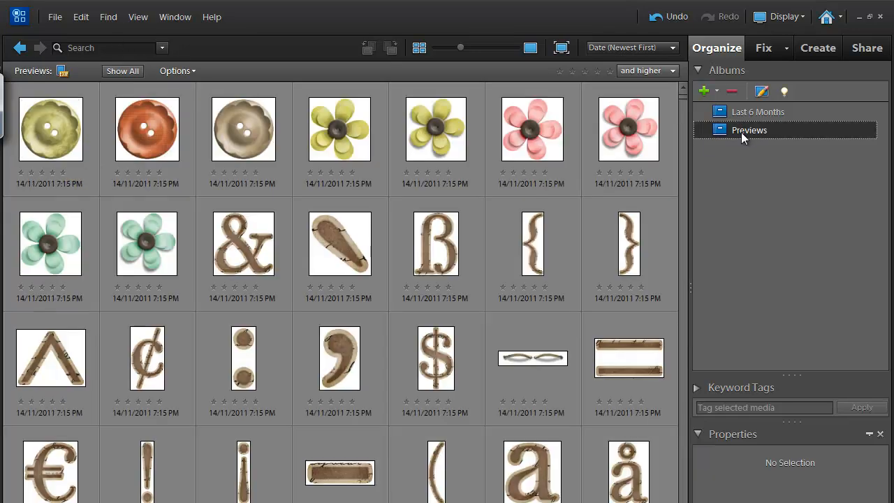
right_click(742, 135)
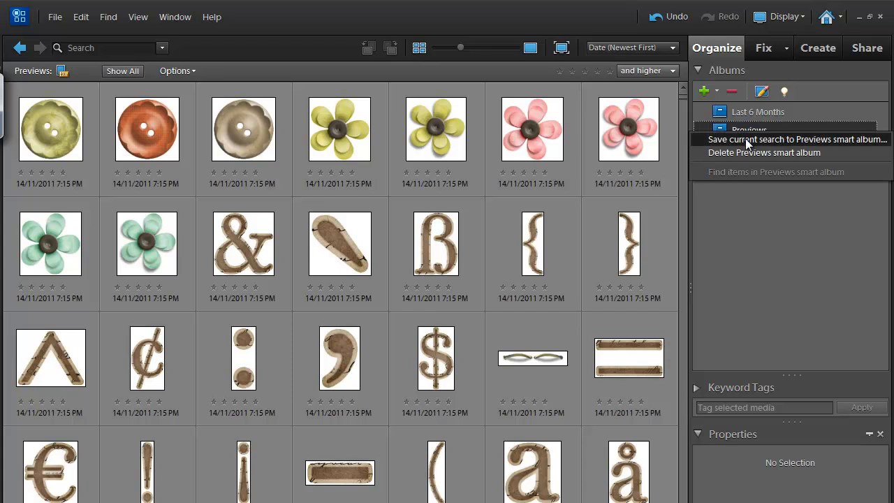
right_click(718, 129)
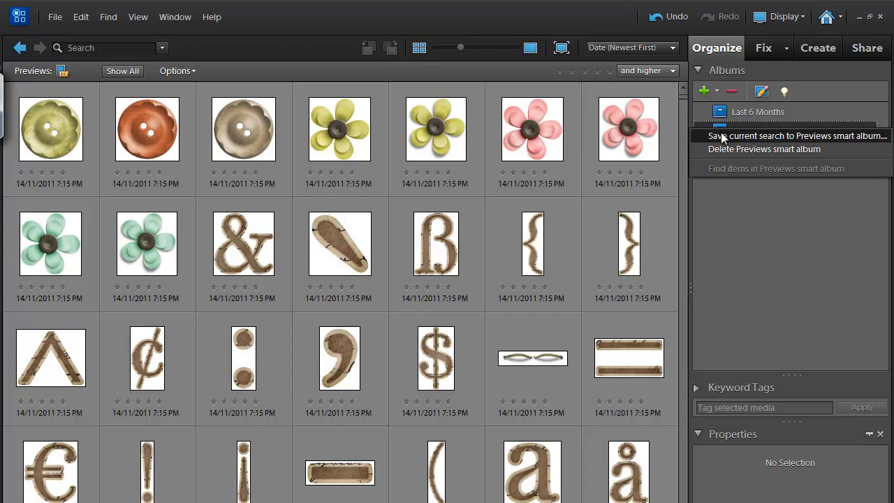
left_click(725, 192)
left_click(716, 93)
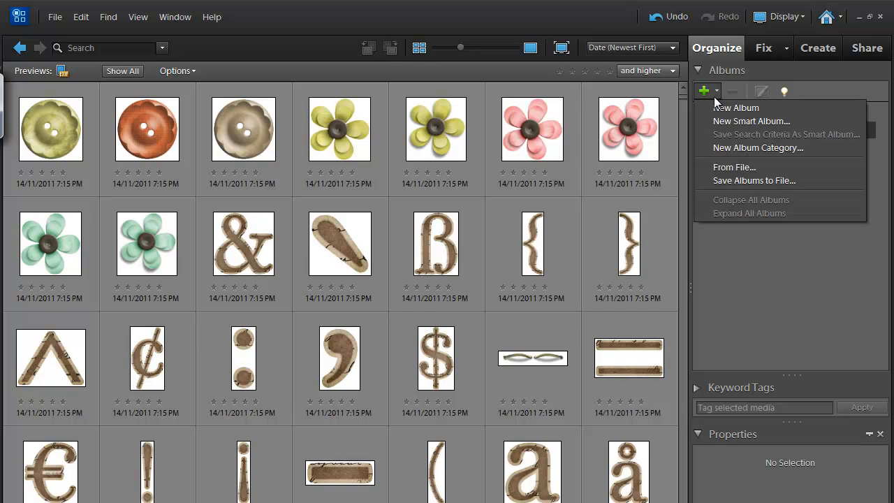
left_click(665, 137)
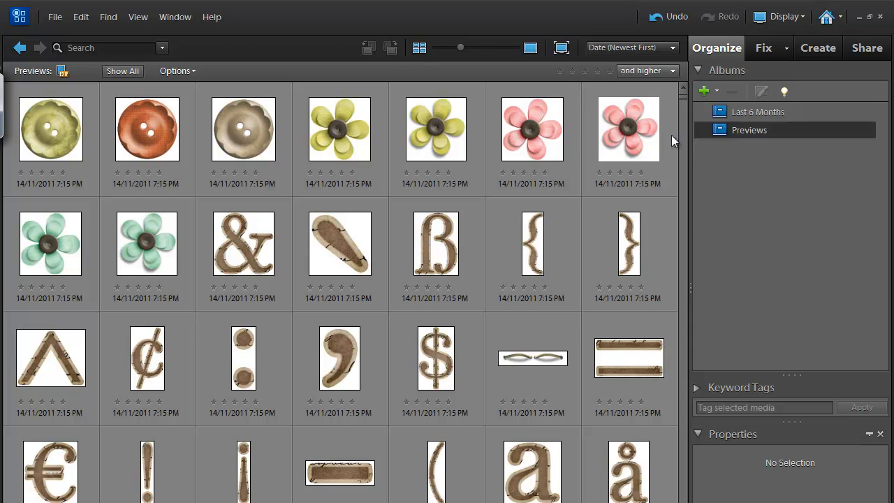
Step: Show all media and select the two kit preview images dated 26/10/2011 to check their filenames
left_click(123, 71)
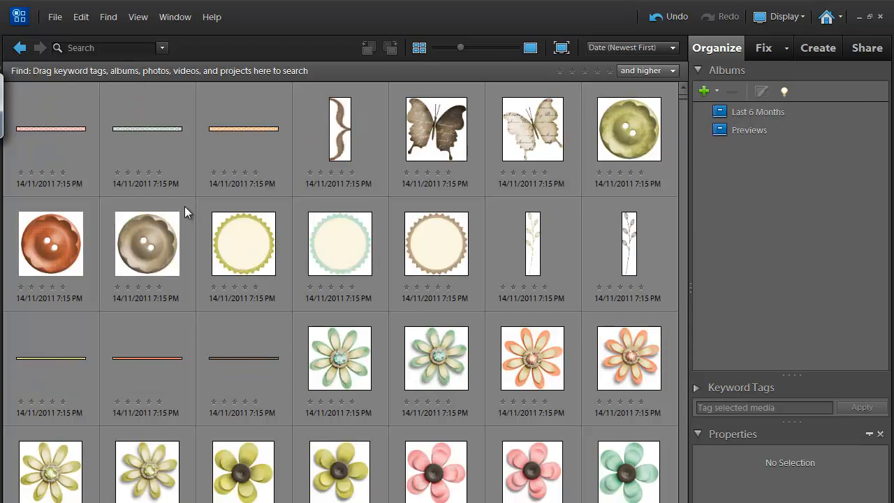
scroll(185, 239, "down", 10)
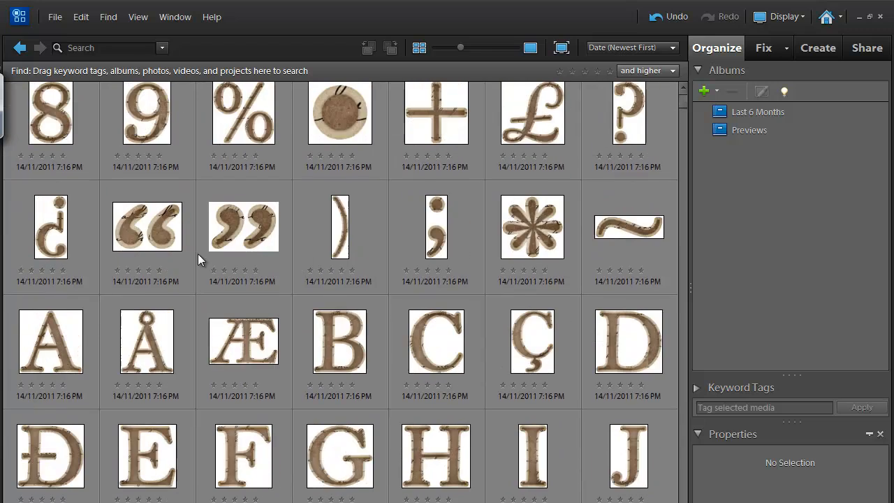
scroll(197, 256, "down", 10)
scroll(195, 256, "up", 5)
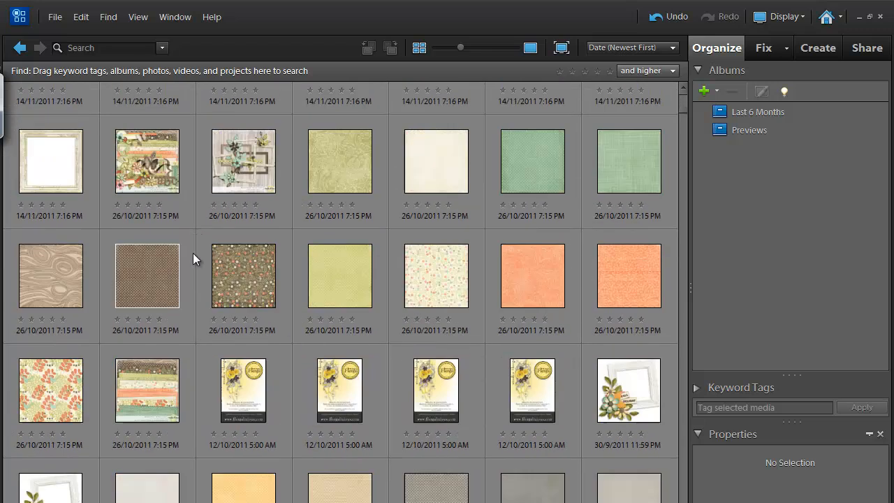
left_click(155, 176)
left_click(226, 176)
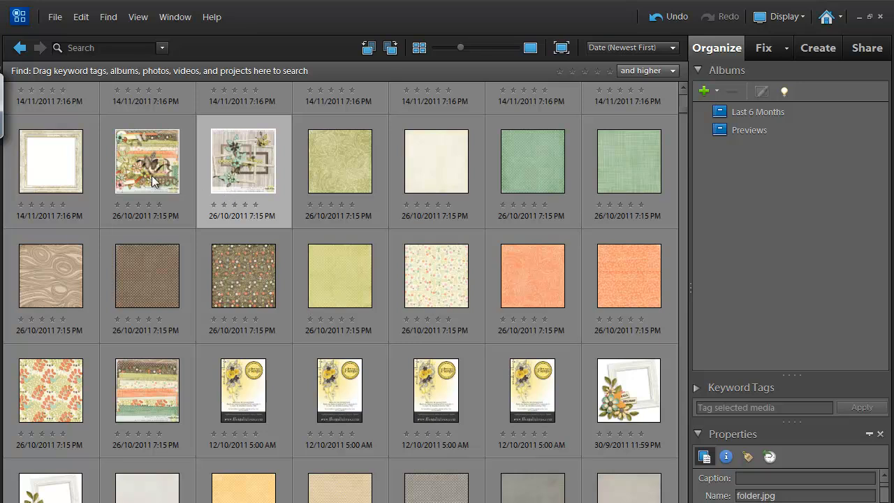
left_click(156, 182)
Step: Delete the existing Previews smart album and confirm the deletion
left_click(740, 130)
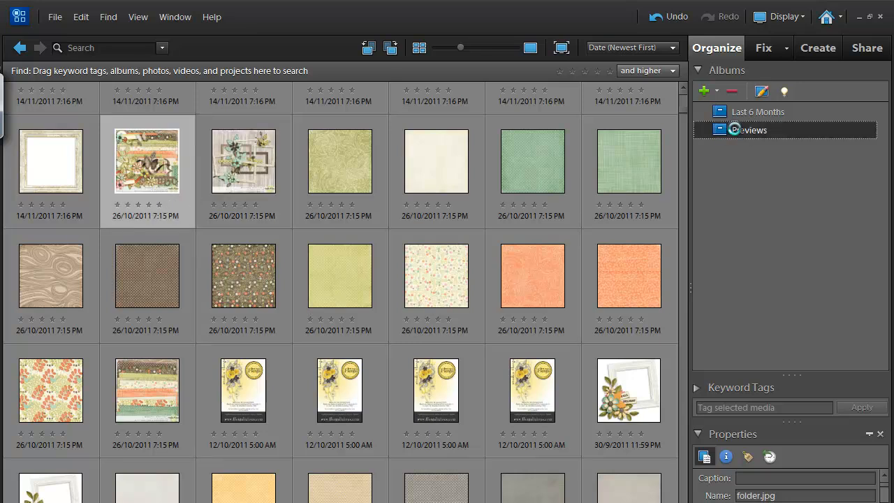
left_click(734, 91)
left_click(485, 261)
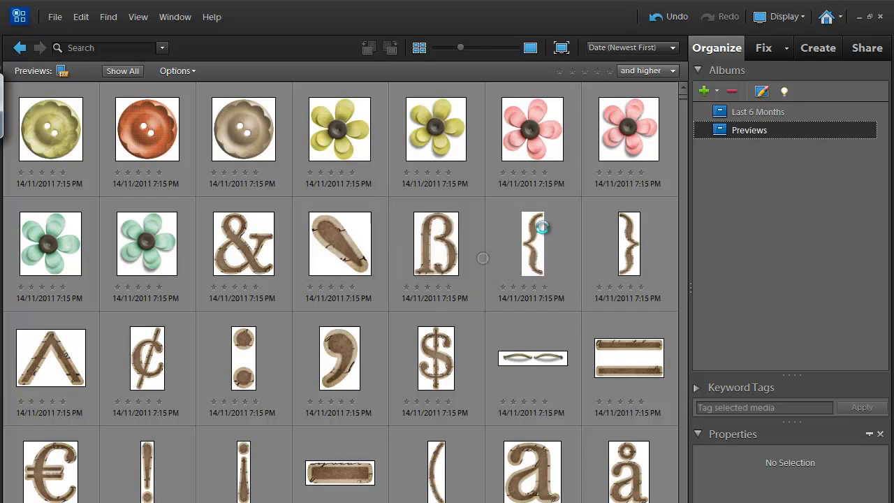
Step: Start a new smart album with the criterion that the filename contains folder
left_click(706, 91)
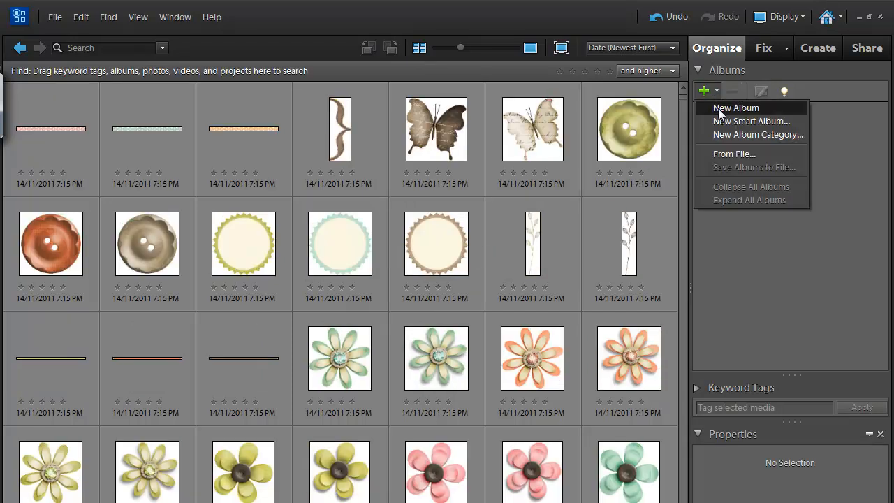
left_click(718, 123)
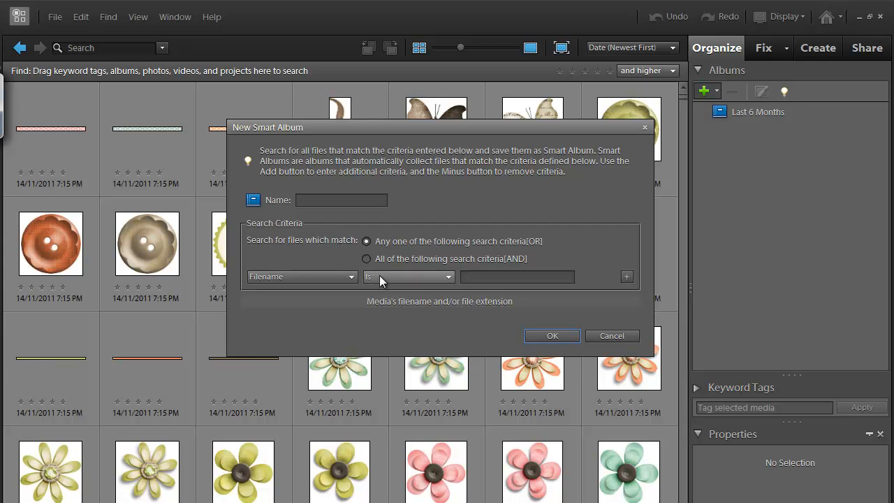
left_click(412, 277)
left_click(407, 318)
left_click(467, 276)
type("foler")
key("BackSpace")
type("der")
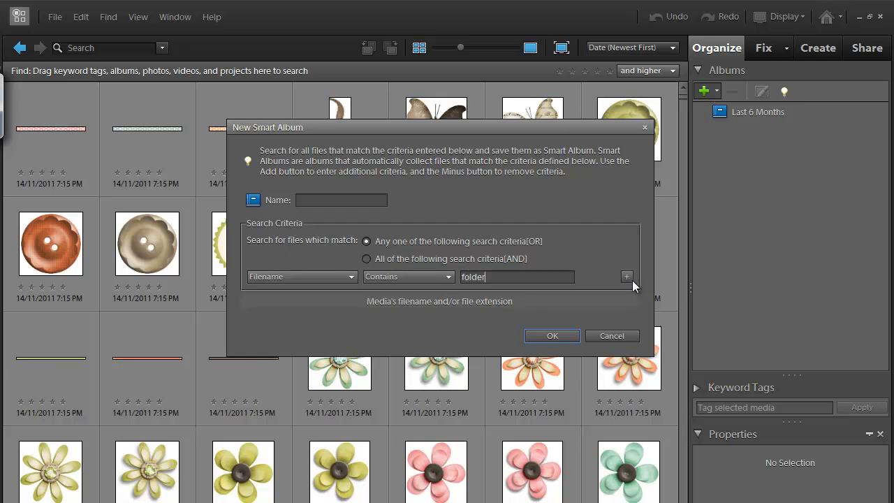
Step: Add a pixel width less than 601 criterion, match any one of the criteria, name the smart album Previews and create it
left_click(627, 278)
left_click(301, 297)
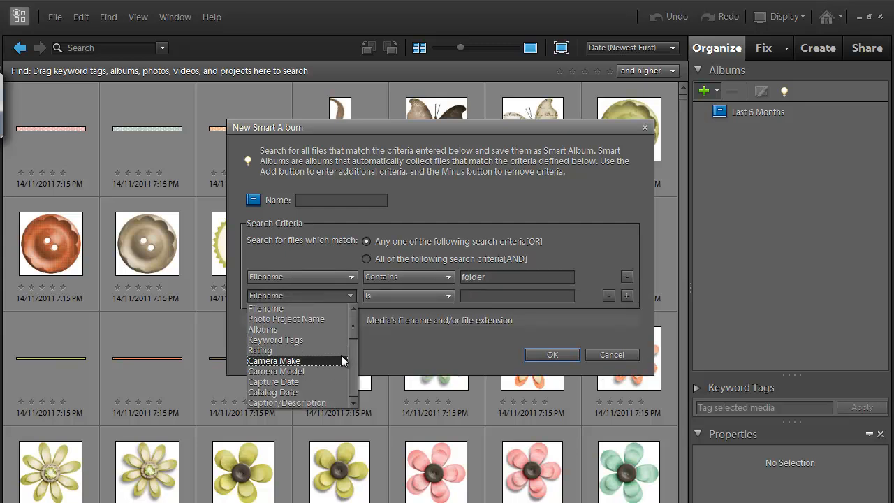
left_click_drag(352, 325, 353, 346)
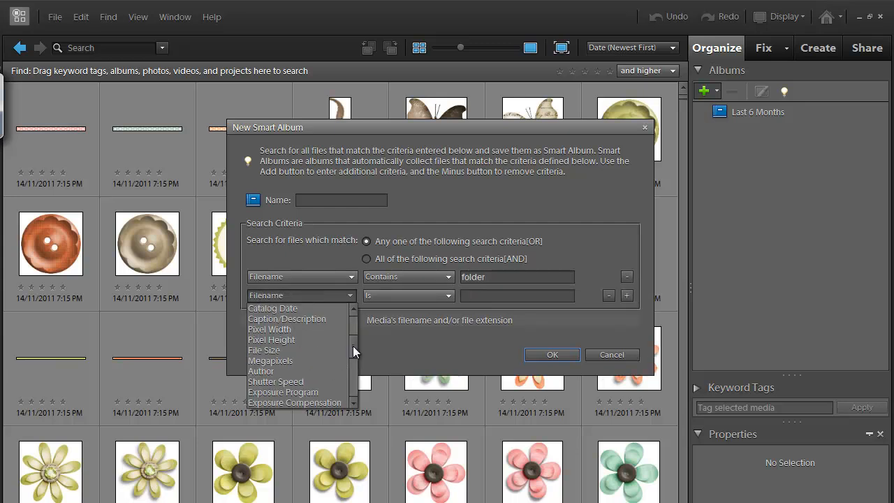
left_click(321, 330)
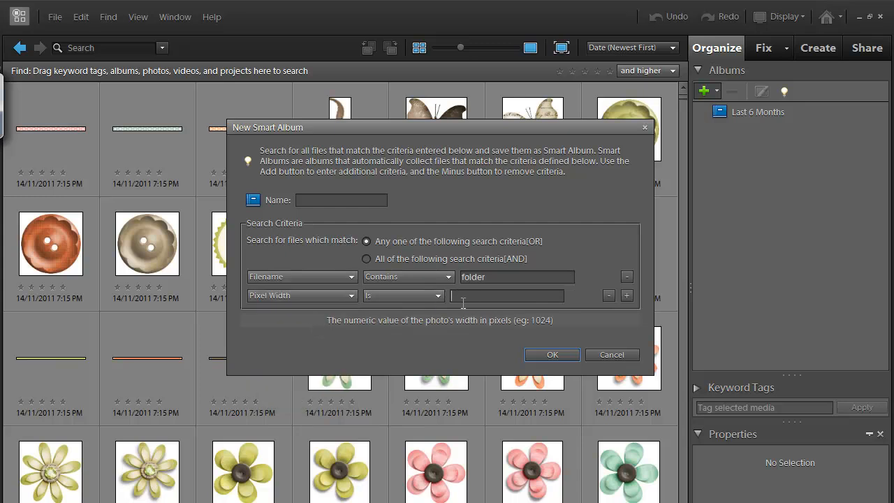
left_click(394, 297)
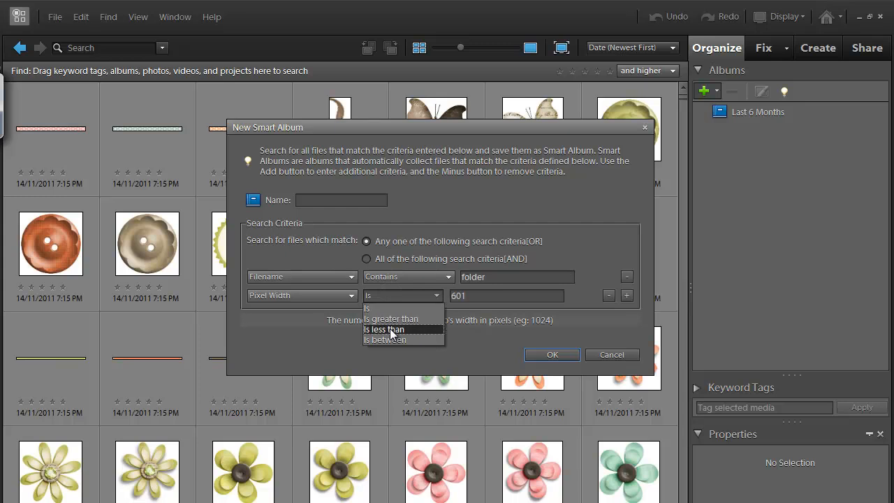
left_click(392, 329)
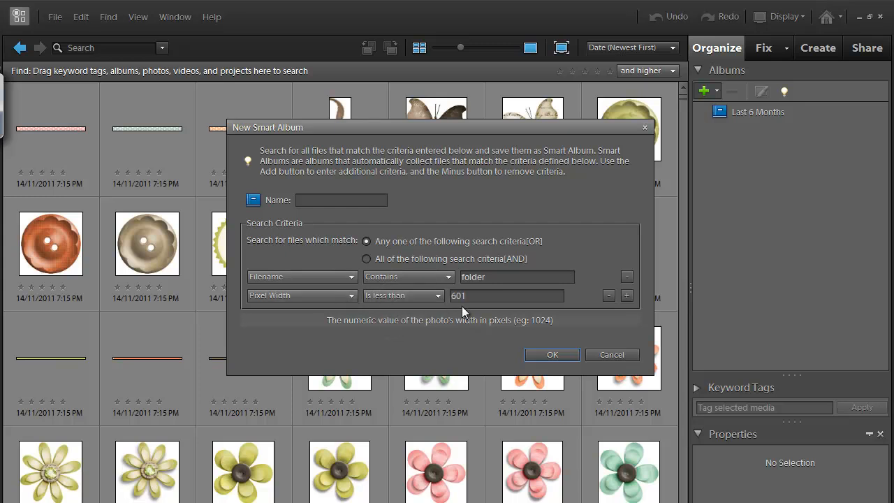
left_click(566, 356)
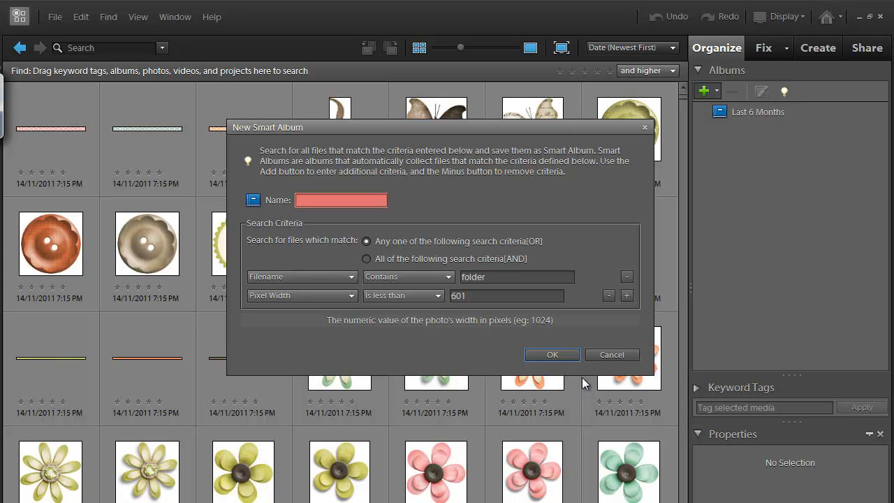
type("Previews")
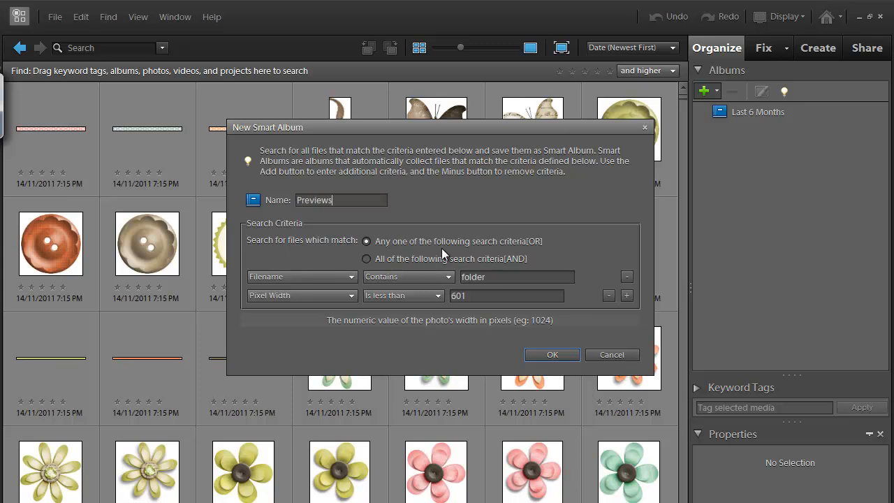
left_click(550, 357)
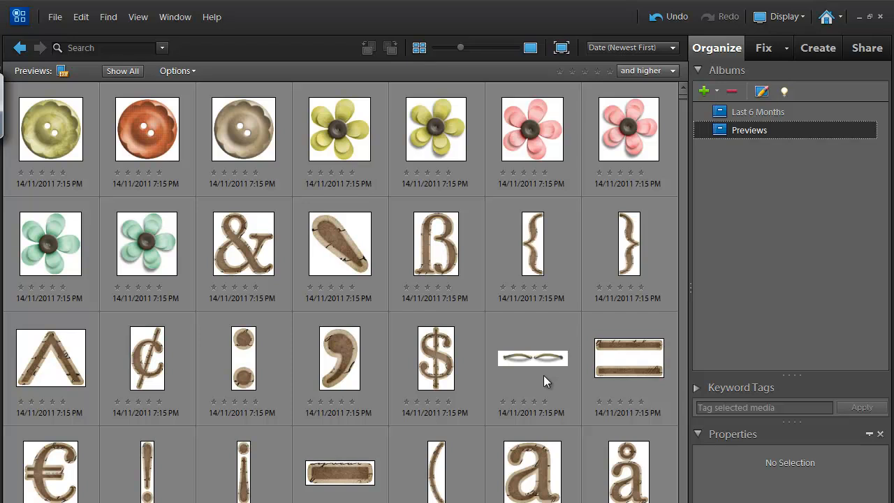
Step: Search by metadata for files matching all criteria: filename contains folder and pixel width less than 601
left_click(112, 17)
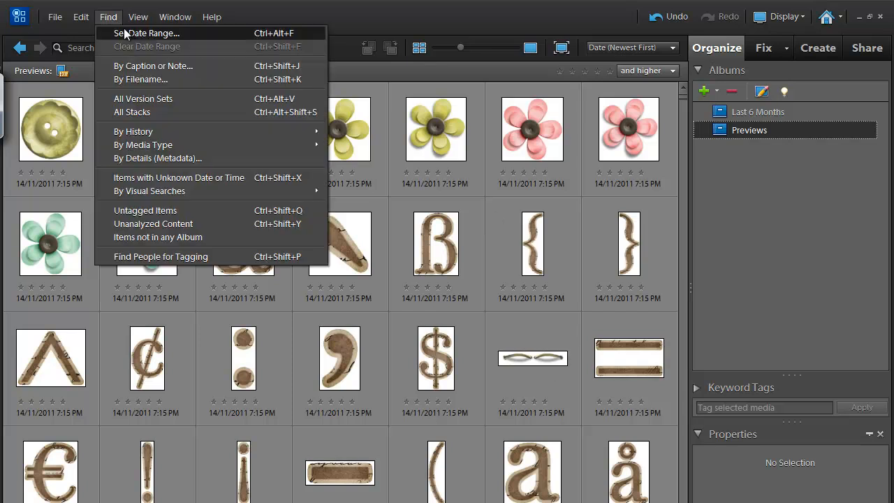
left_click(190, 158)
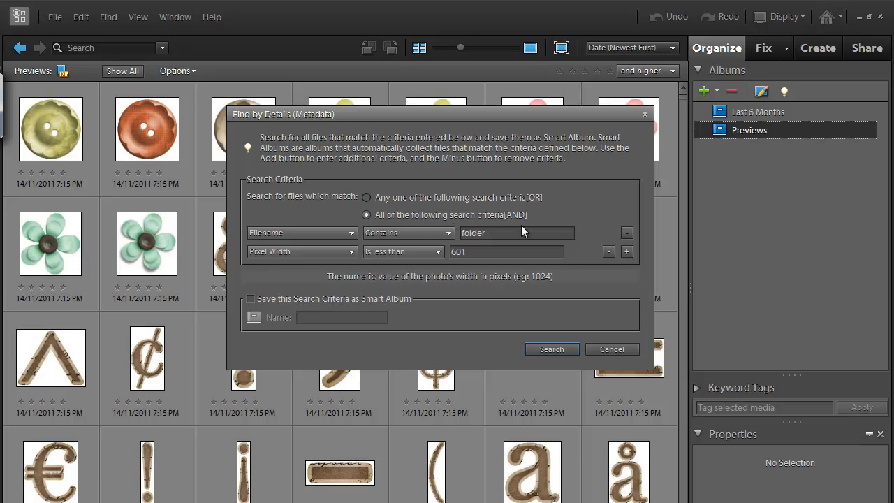
left_click(551, 349)
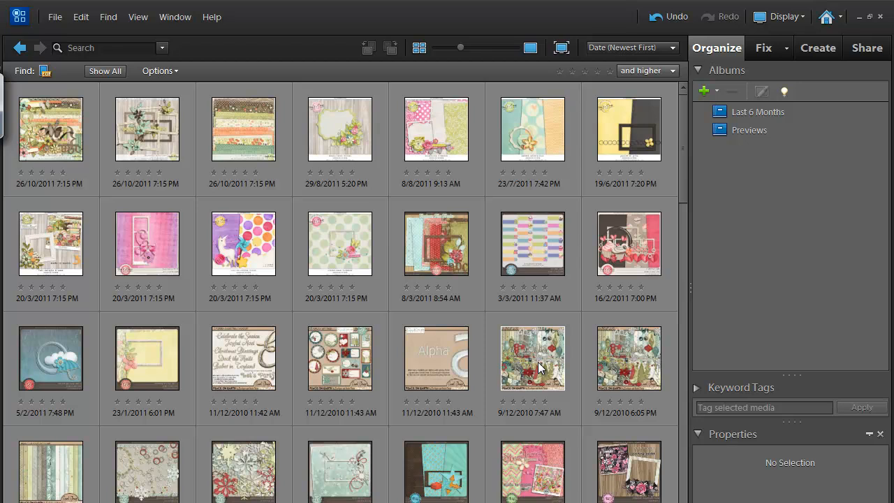
Step: Enlarge the first kit preview in the search results and browse through to the Peace on Earth kit preview
left_click(517, 254)
left_click(83, 136)
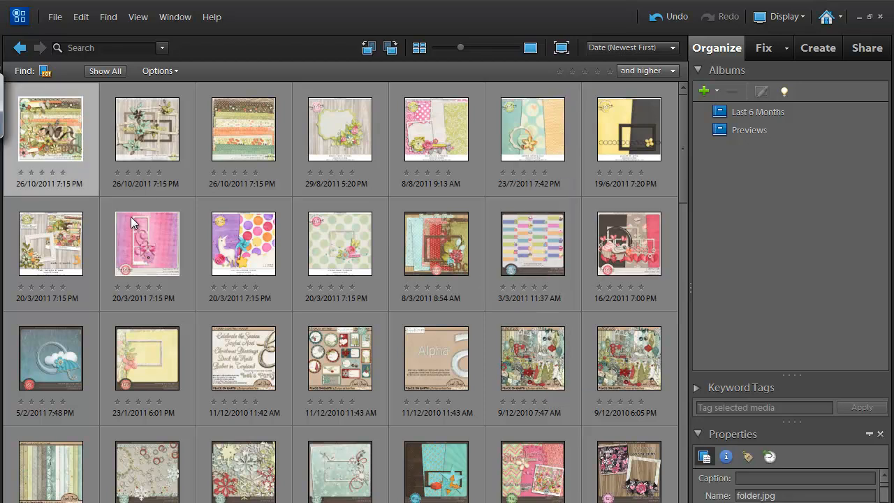
double_click(69, 133)
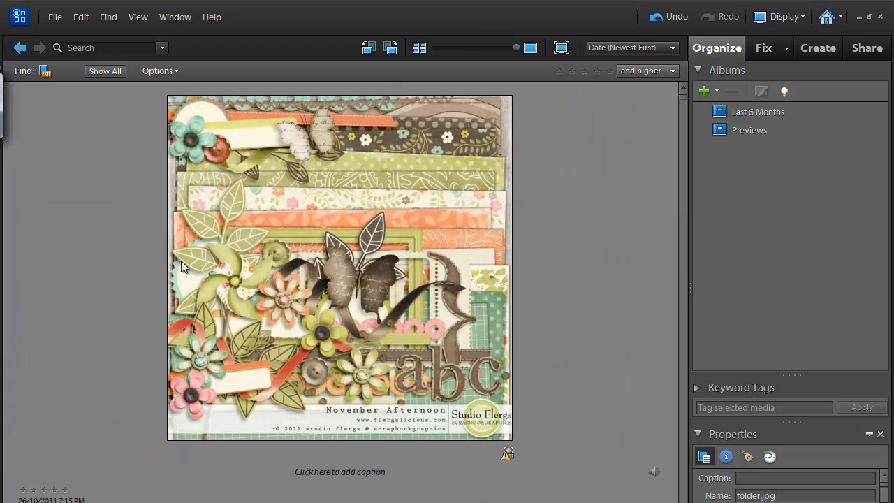
scroll(183, 265, "down", 6)
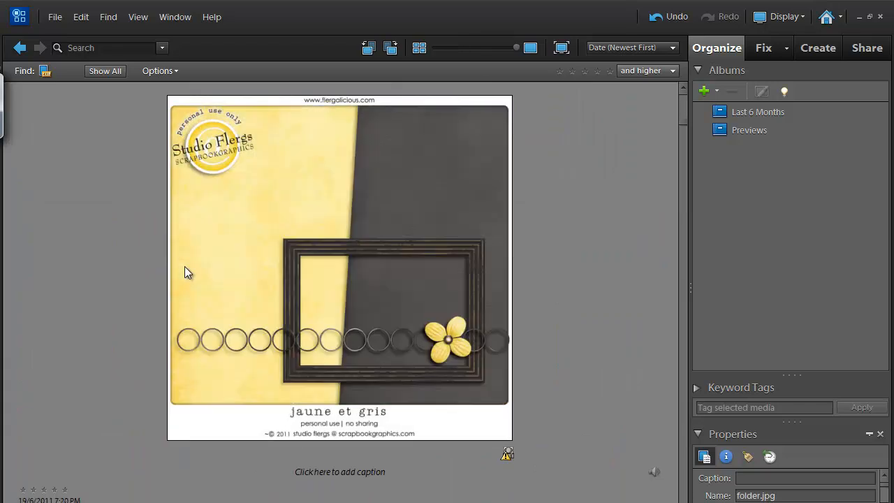
scroll(184, 266, "down", 6)
scroll(180, 272, "down", 4)
scroll(179, 269, "down", 1)
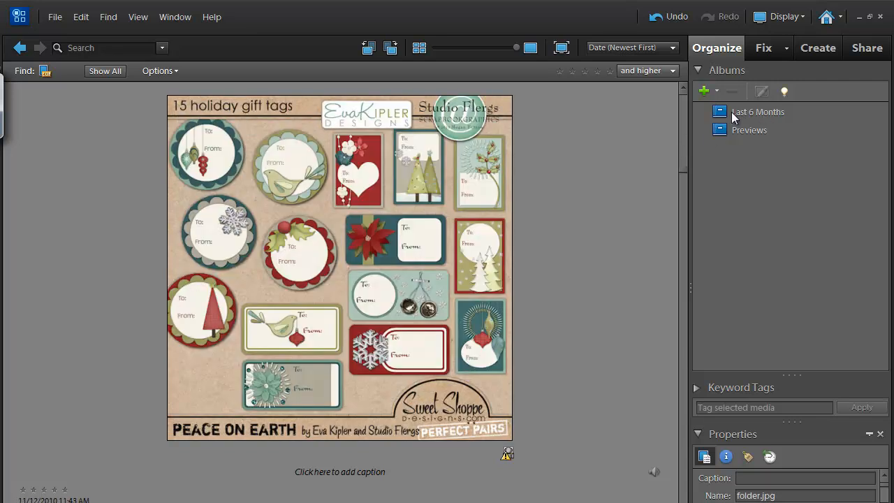
scroll(704, 269, "down", 2)
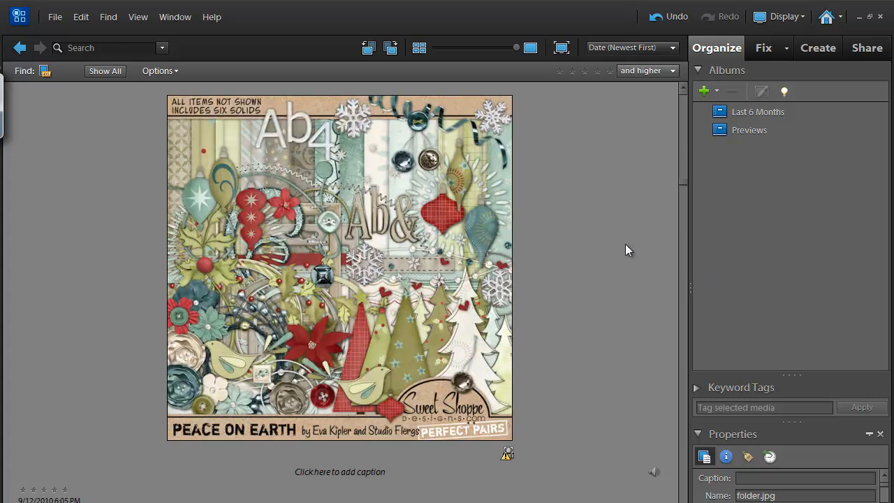
Step: Tag the Peace on Earth kit preview with the Winter keyword tag from the Seasons sub-category
left_click(701, 392)
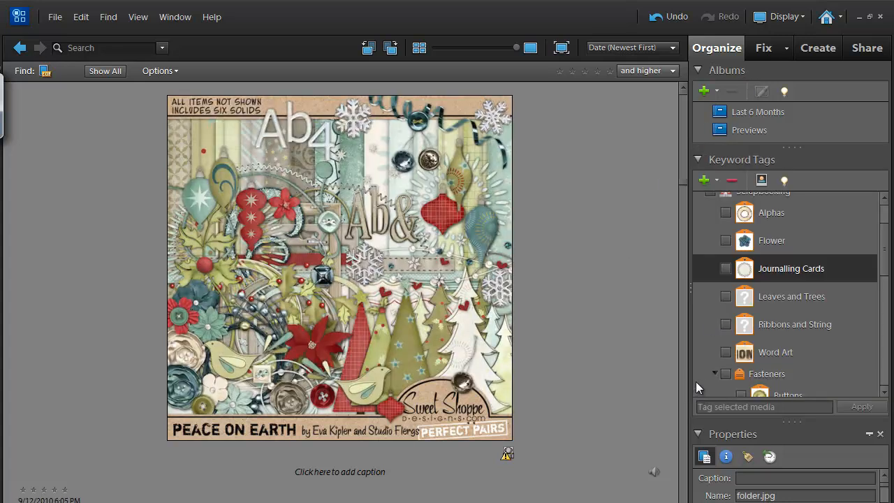
left_click_drag(886, 279, 884, 378)
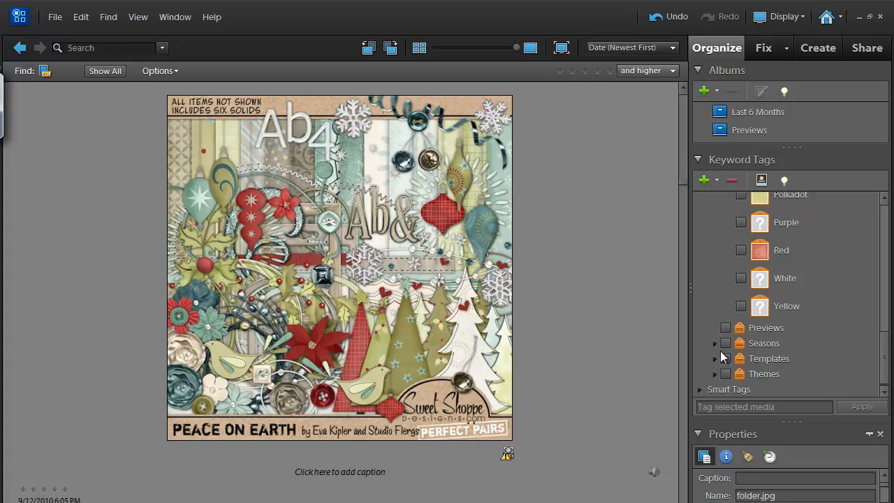
left_click(714, 344)
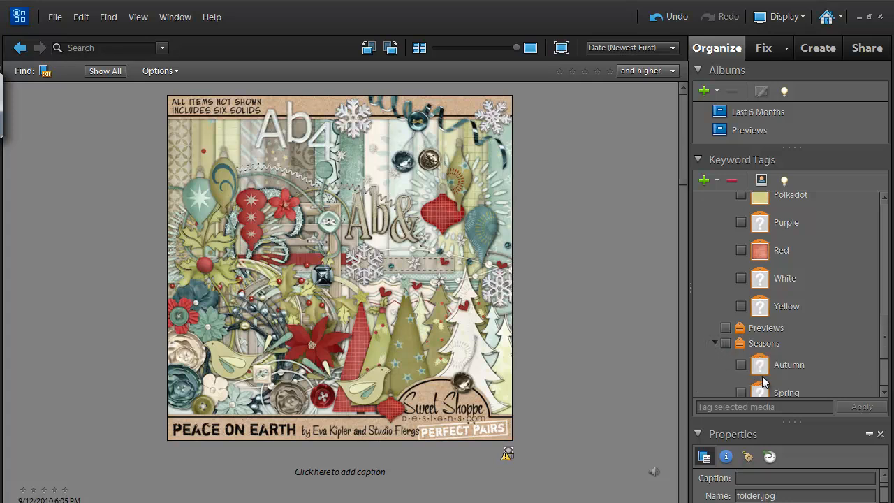
left_click_drag(885, 352, 885, 381)
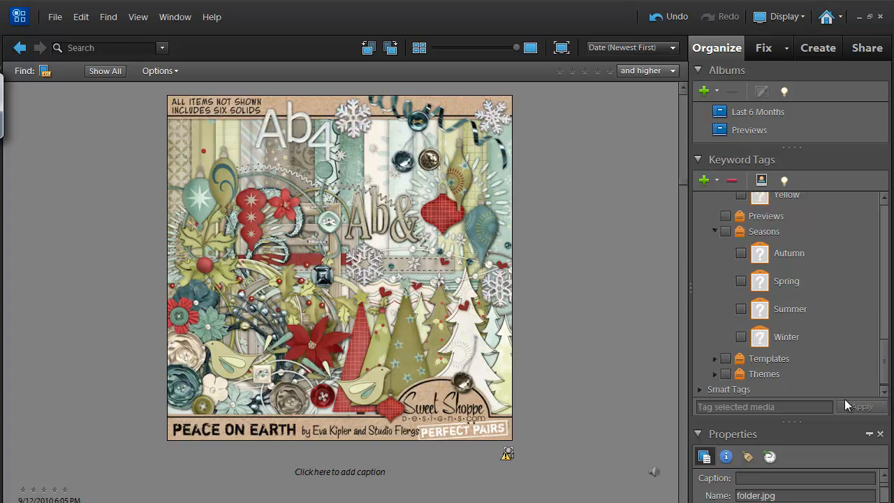
left_click_drag(780, 337, 470, 285)
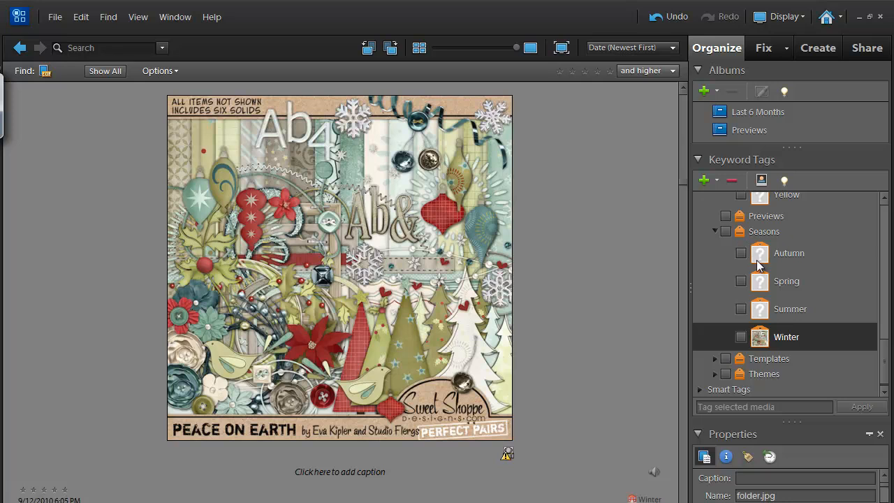
Step: Tag the Peace on Earth kit preview with the Christmas keyword tag from Themes, and collapse the keyword tags
left_click(740, 374)
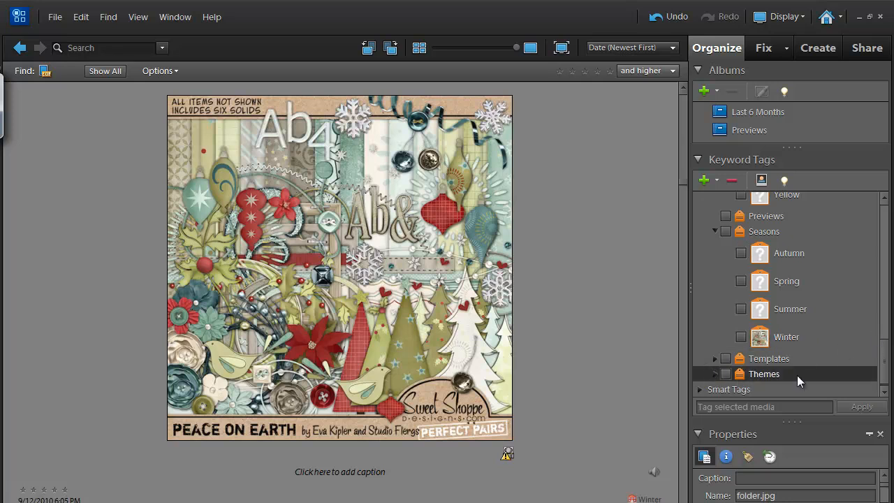
left_click(714, 375)
left_click_drag(889, 304, 888, 333)
left_click_drag(766, 238, 489, 324)
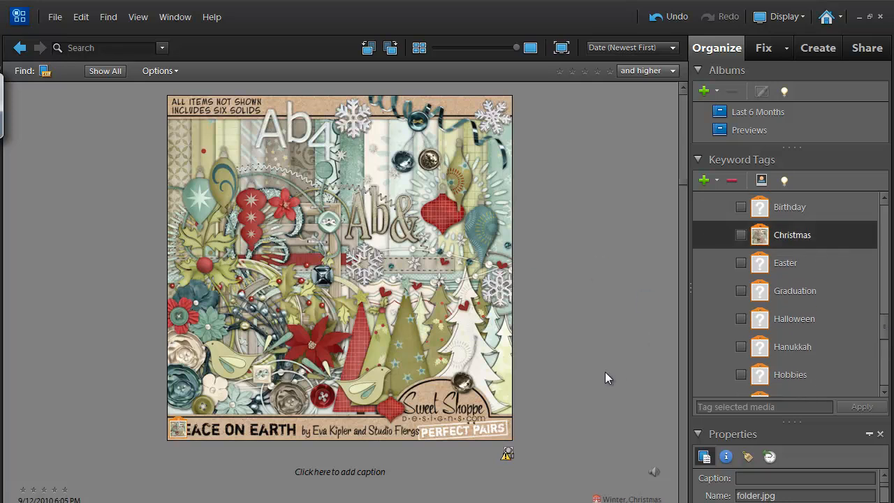
left_click(698, 160)
Step: Create a smart album named Flergs with the criterion that the filename contains flergs
left_click(707, 92)
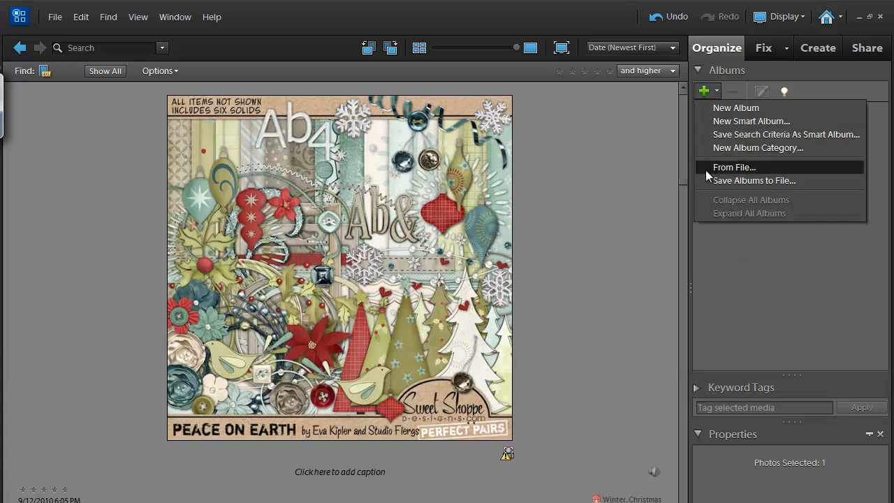
left_click(721, 122)
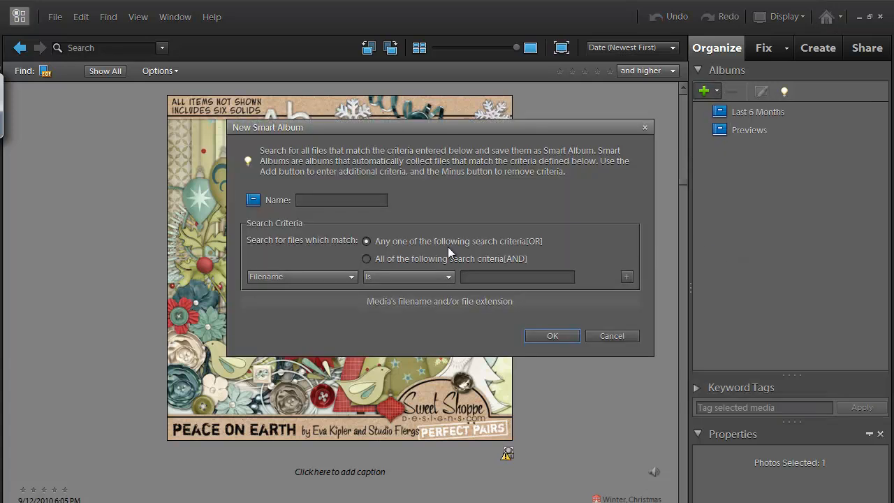
left_click(400, 274)
left_click(398, 311)
left_click(476, 278)
type("flergs")
left_click(551, 336)
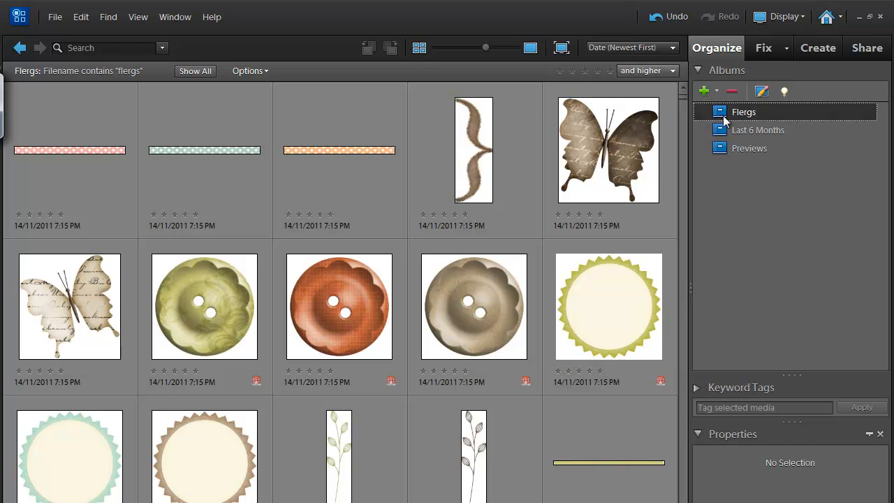
Step: Show all media instead of the Flergs album and inspect the file names of the brown butterfly and the thin green ribbon
left_click(729, 115)
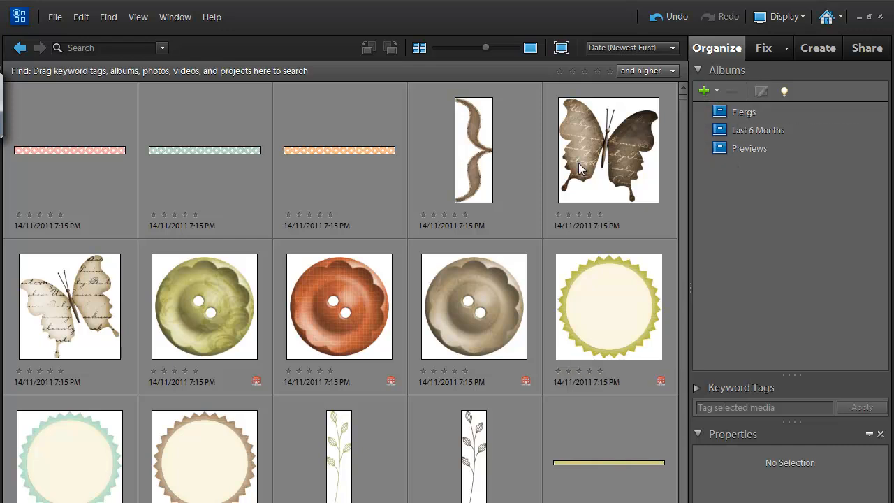
left_click(579, 163)
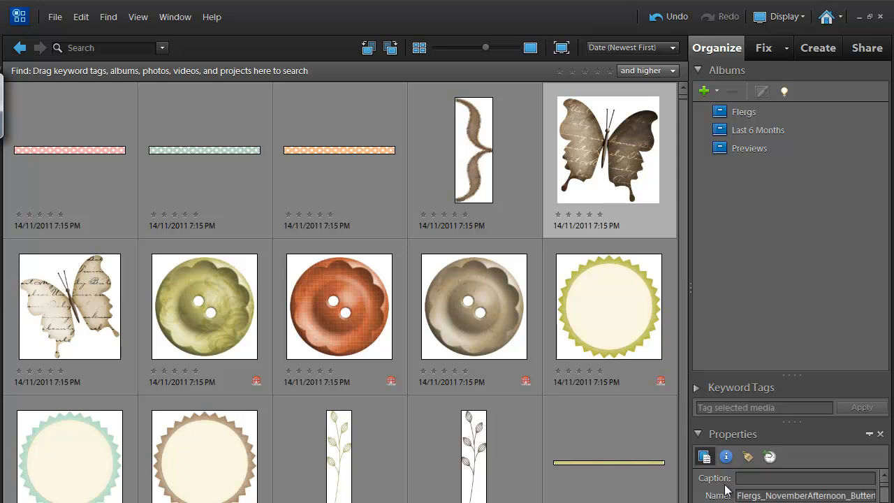
left_click(183, 21)
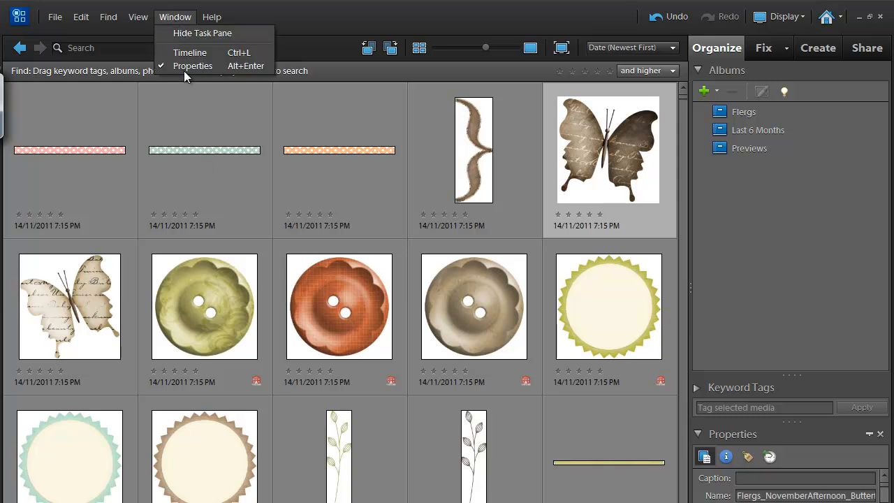
key("Escape")
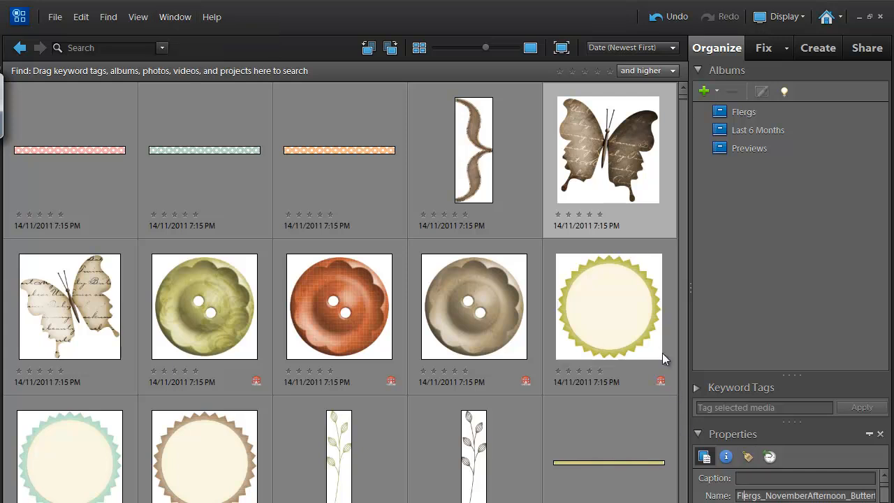
left_click(657, 371)
scroll(649, 463, "down", 1)
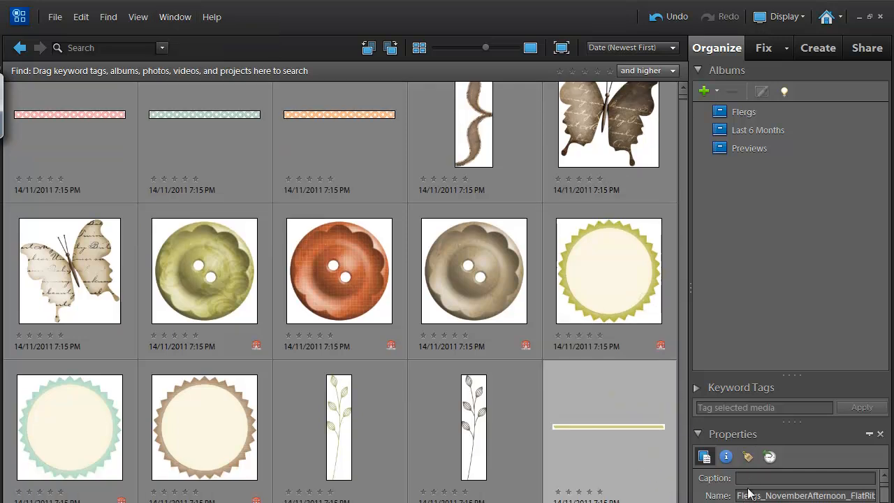
left_click_drag(737, 496, 759, 496)
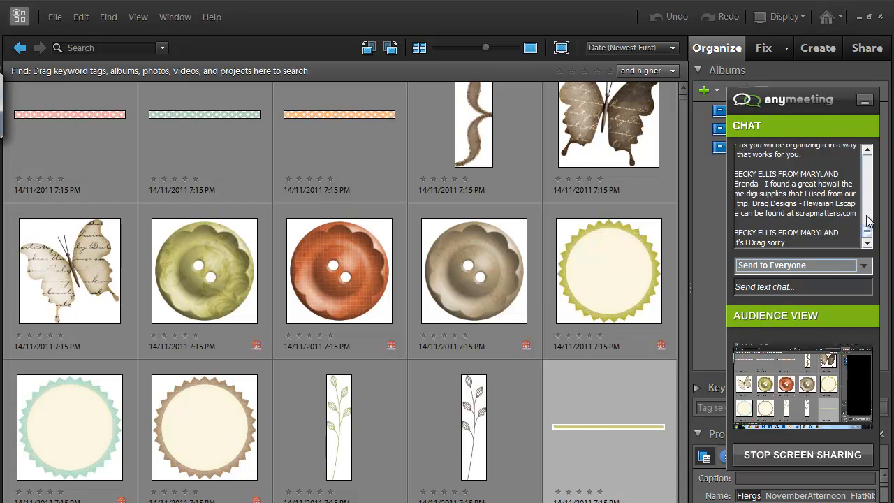
Step: Read back through the earlier AnyMeeting chat messages and minimize the chat
scroll(869, 220, "up", 3)
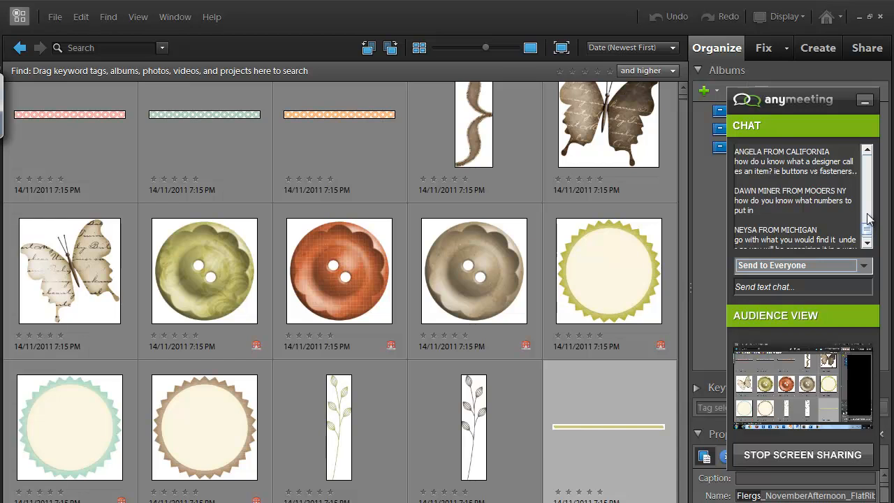
left_click(868, 152)
left_click(868, 152)
left_click(868, 152)
left_click(867, 152)
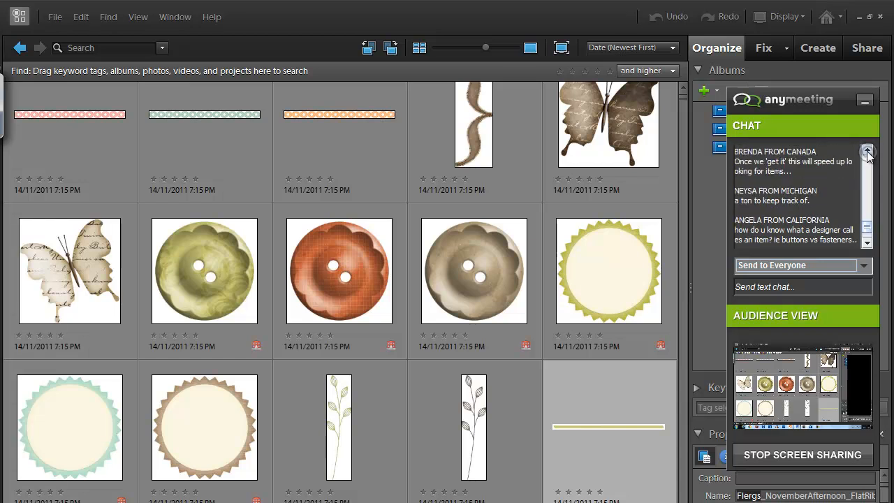
left_click(867, 153)
left_click(868, 153)
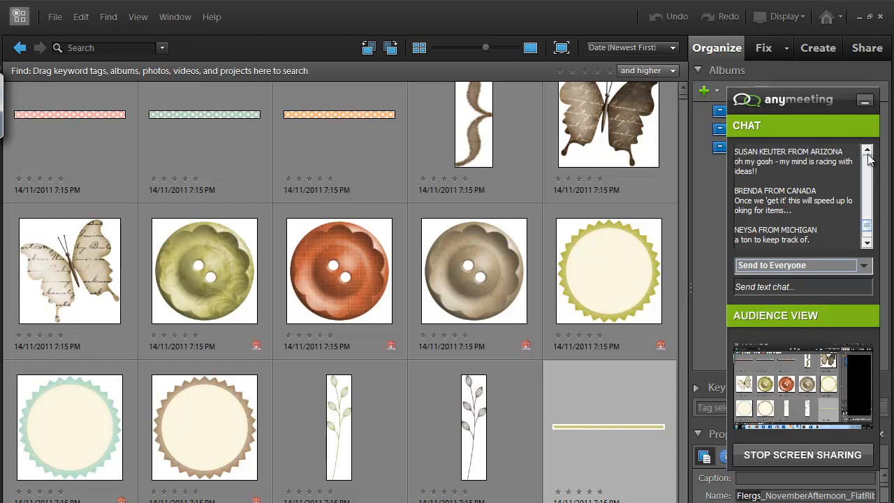
left_click(865, 104)
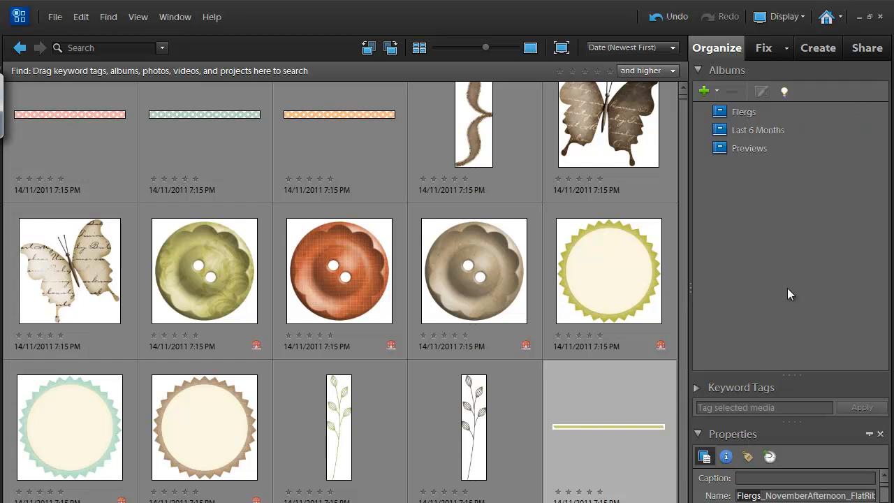
Step: Open the existing Previews smart album and delete it
left_click(230, 254)
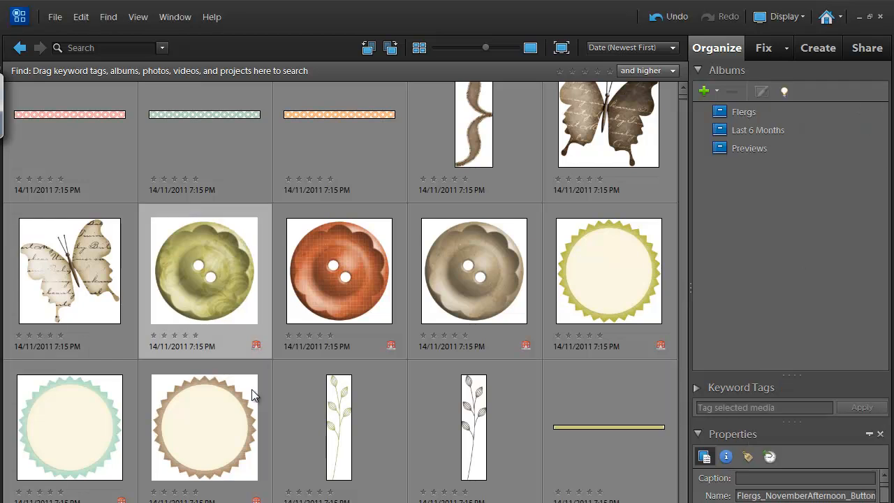
scroll(254, 396, "down", 10)
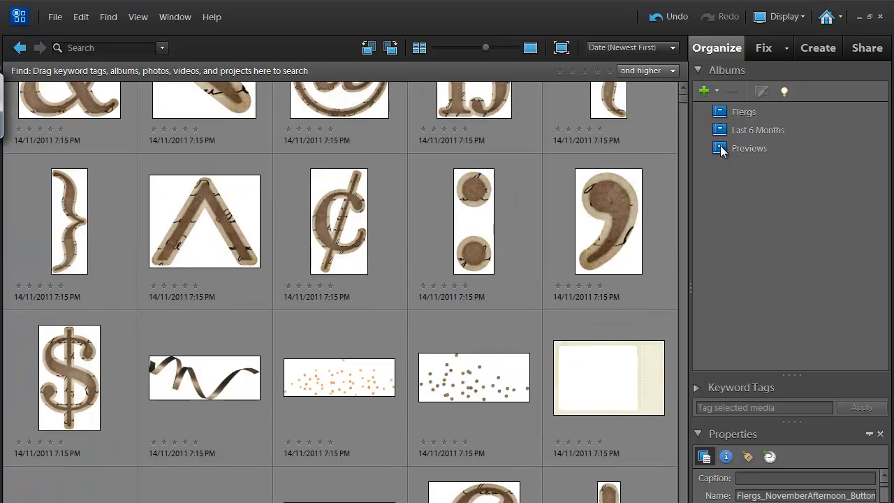
left_click(722, 150)
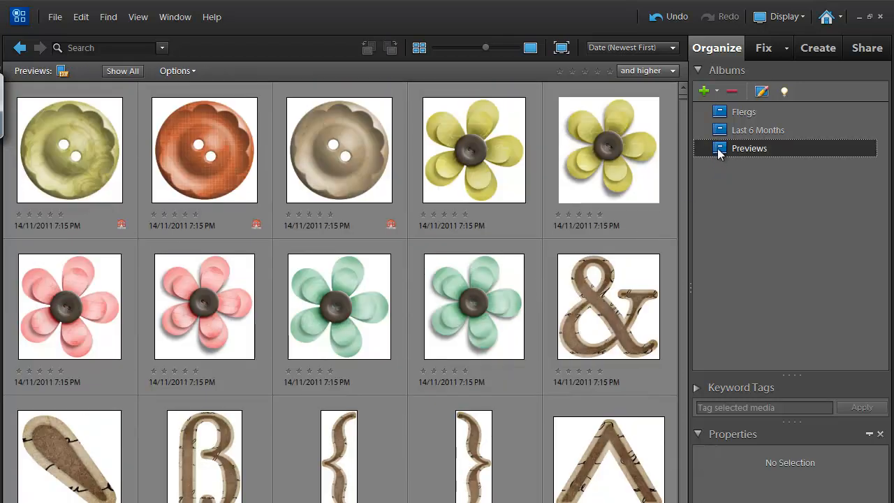
left_click(733, 91)
left_click(475, 260)
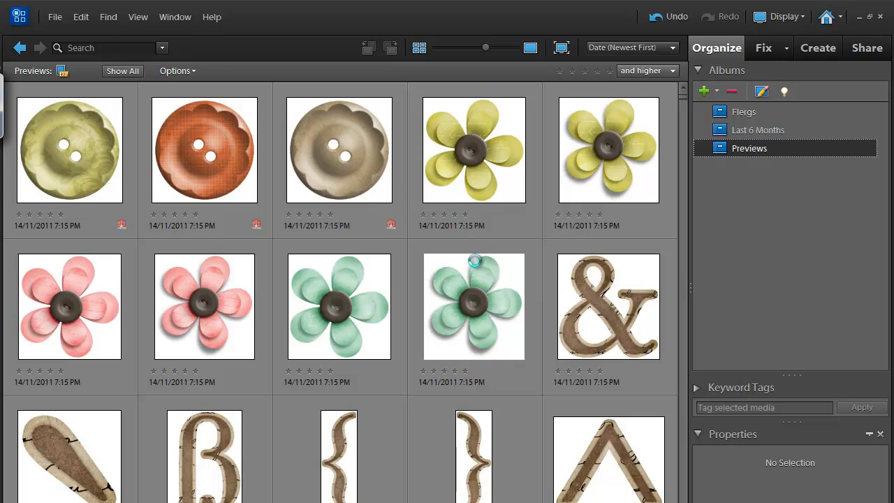
Step: Start a new smart album named Previews with the criterion that the filename contains folder
left_click(716, 92)
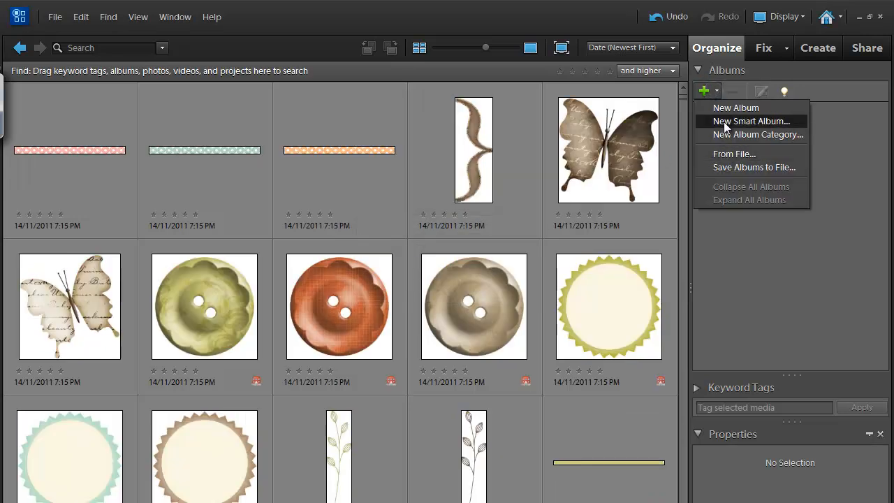
left_click(724, 122)
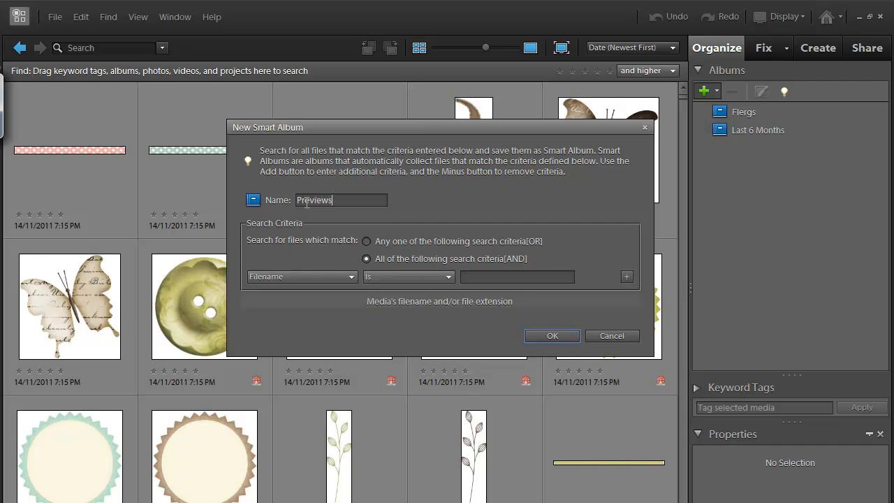
left_click(436, 277)
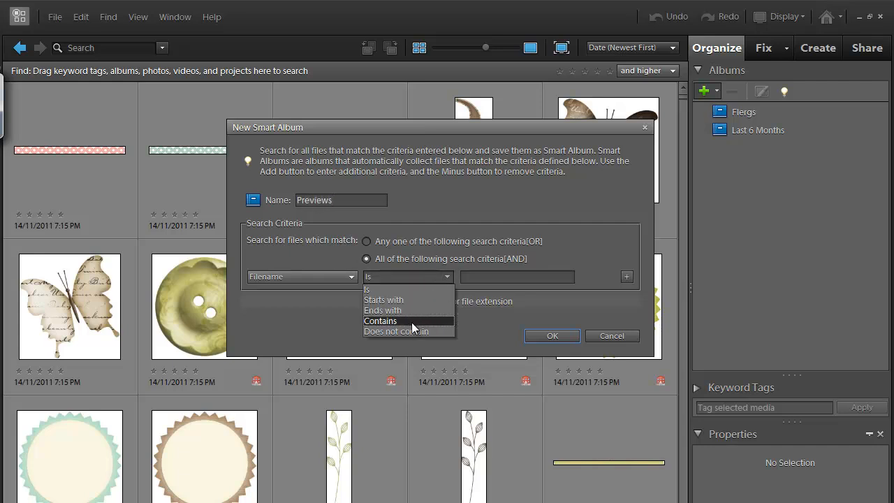
left_click(469, 278)
left_click(469, 278)
type("folder")
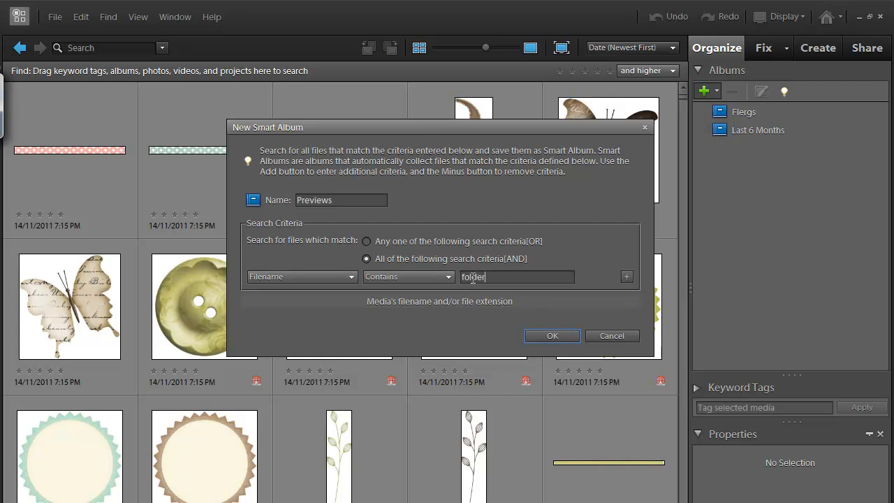
Step: Add a second criterion that the pixel width is less than 601, and create the Previews smart album
left_click(627, 277)
left_click(307, 295)
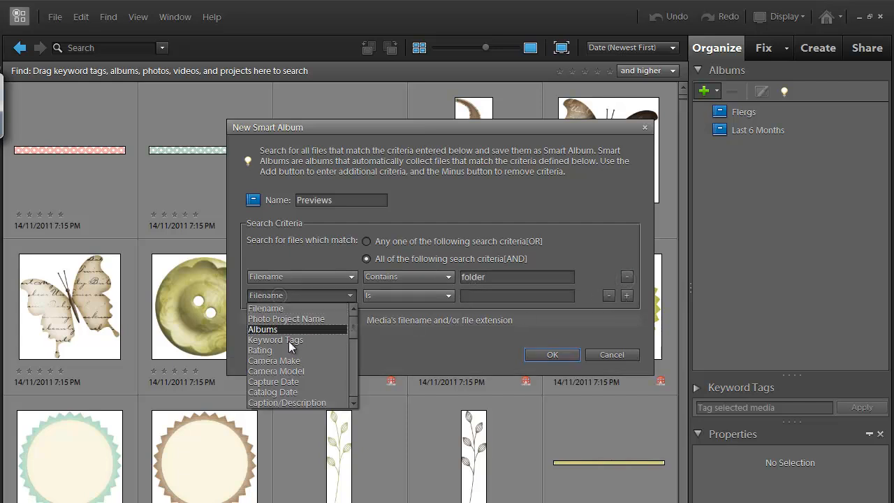
left_click_drag(355, 323, 353, 340)
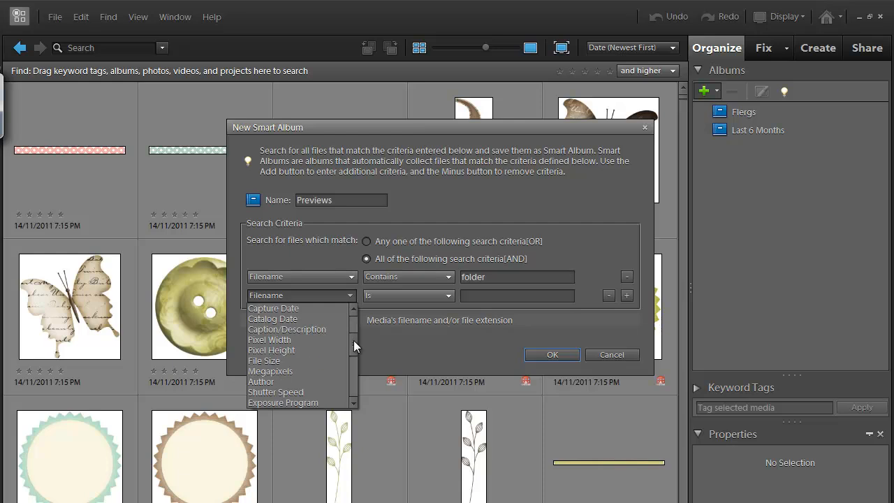
left_click(306, 341)
left_click(421, 300)
left_click(419, 318)
left_click(419, 297)
left_click(419, 329)
left_click(467, 296)
type("601")
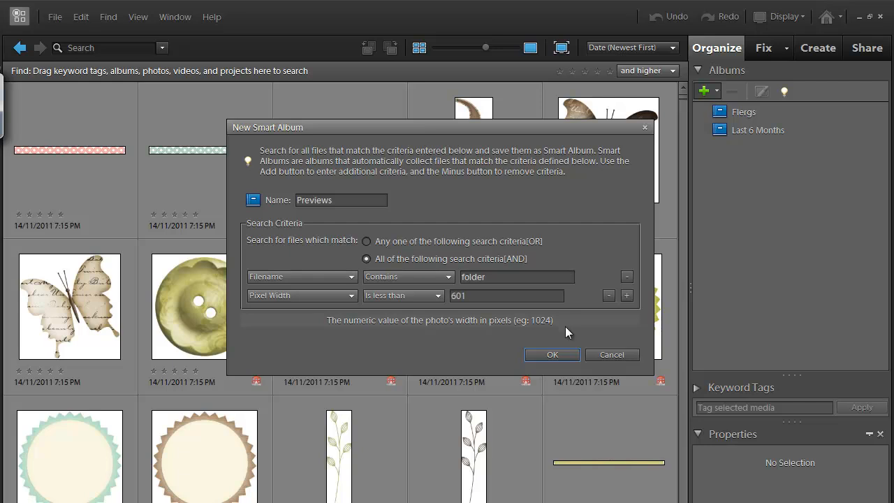
left_click(553, 354)
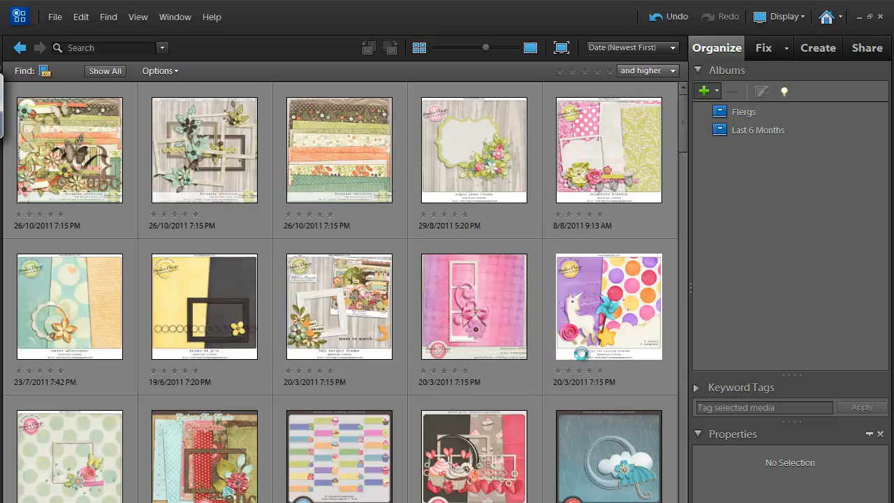
Step: Enlarge the properties area and examine the file name and pixel size of the unicorn and Fall Delight previews
left_click(590, 304)
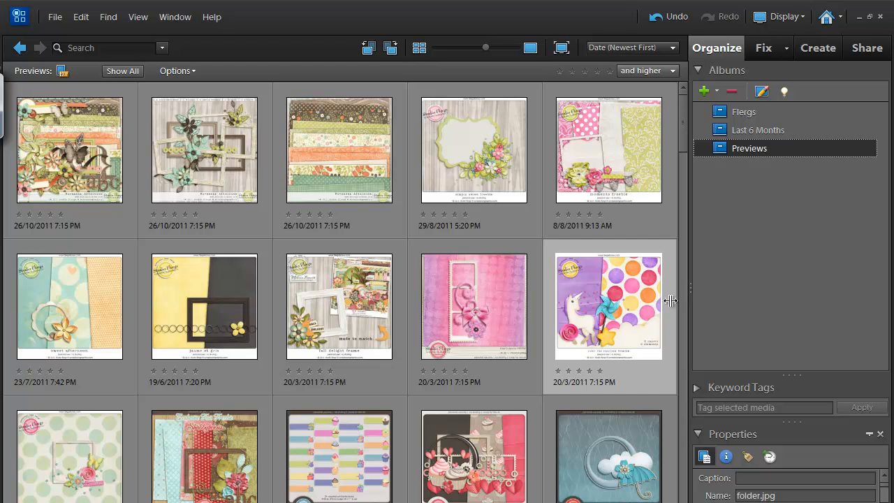
left_click_drag(797, 423, 785, 247)
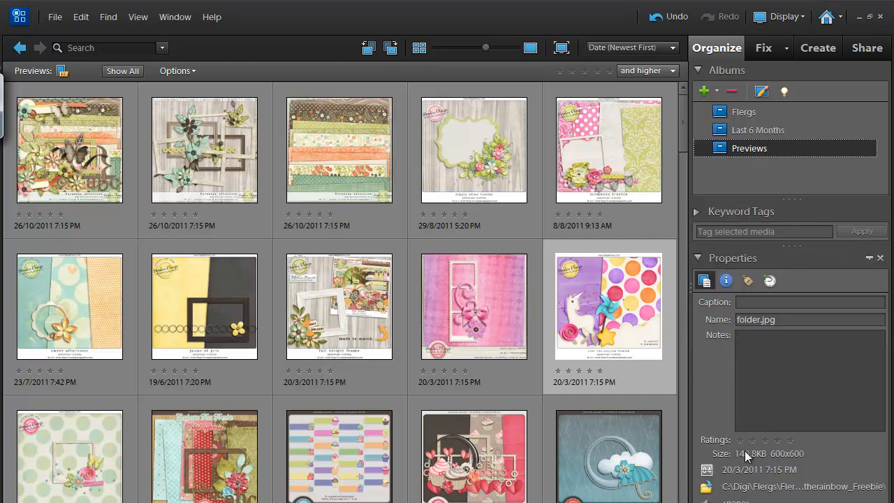
left_click(738, 320)
left_click(360, 323)
left_click_drag(360, 323, 740, 177)
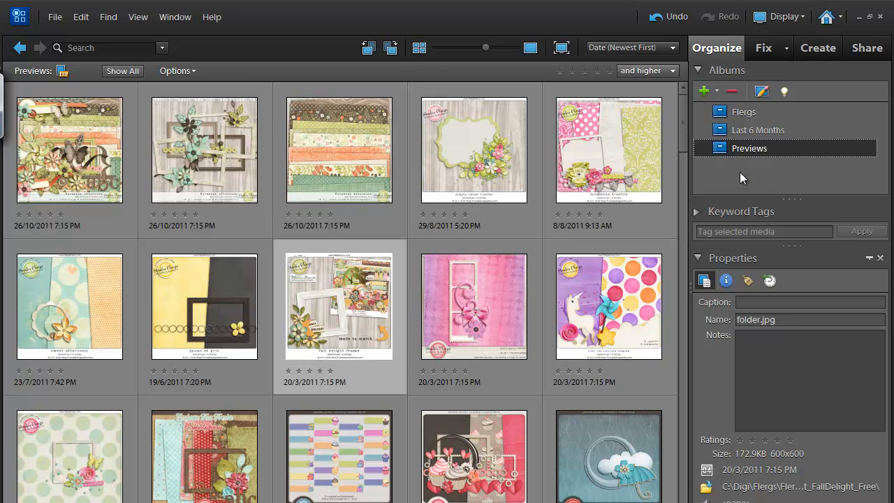
Step: Filter the catalog by the Paper keyword tag and examine the orange patterned paper's file name and pixel size
left_click(699, 70)
left_click(698, 90)
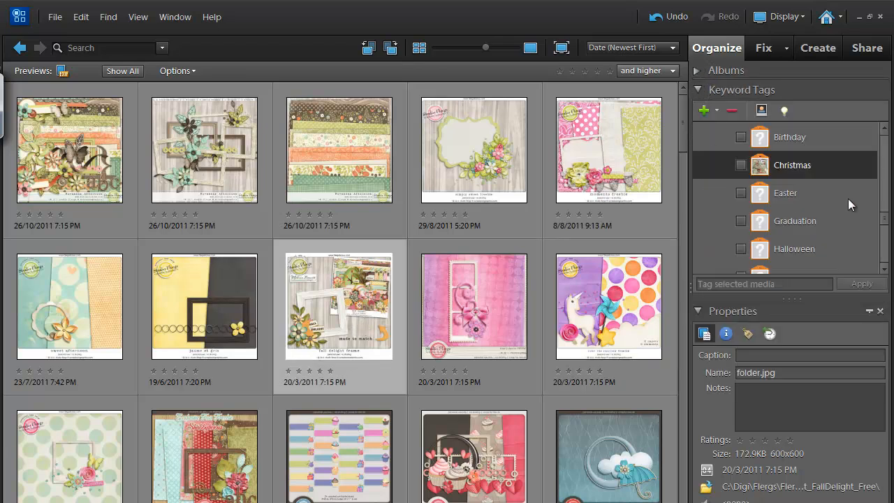
scroll(885, 222, "down", 5)
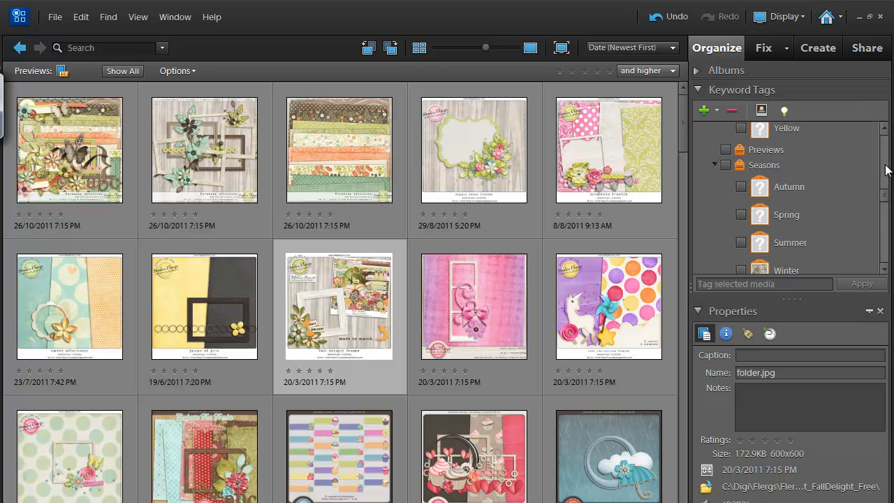
left_click_drag(886, 162, 887, 199)
scroll(782, 190, "up", 4)
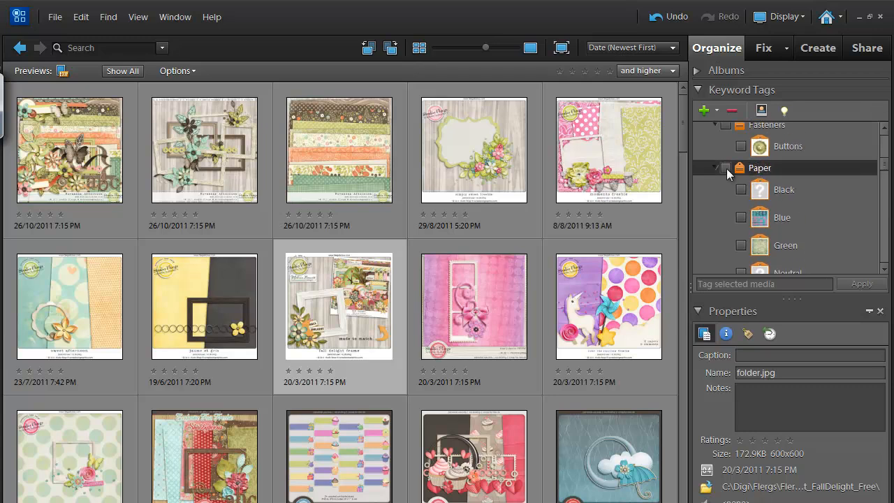
left_click(727, 168)
left_click(624, 342)
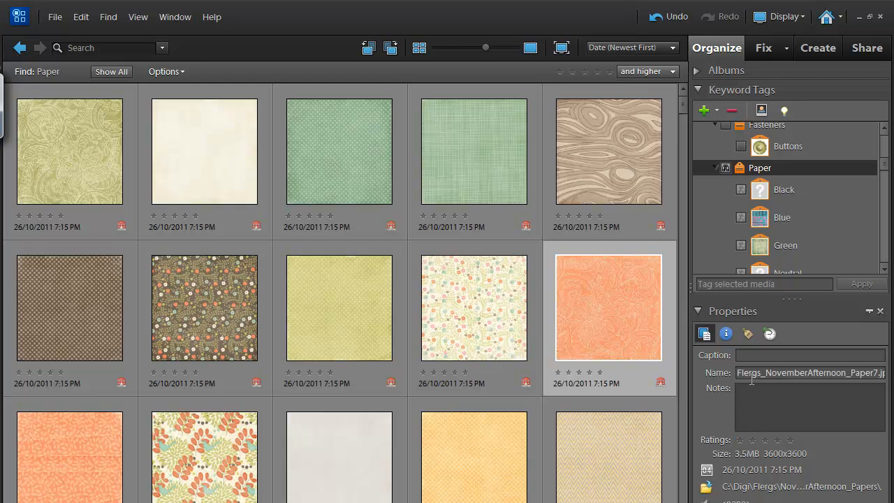
left_click(876, 373)
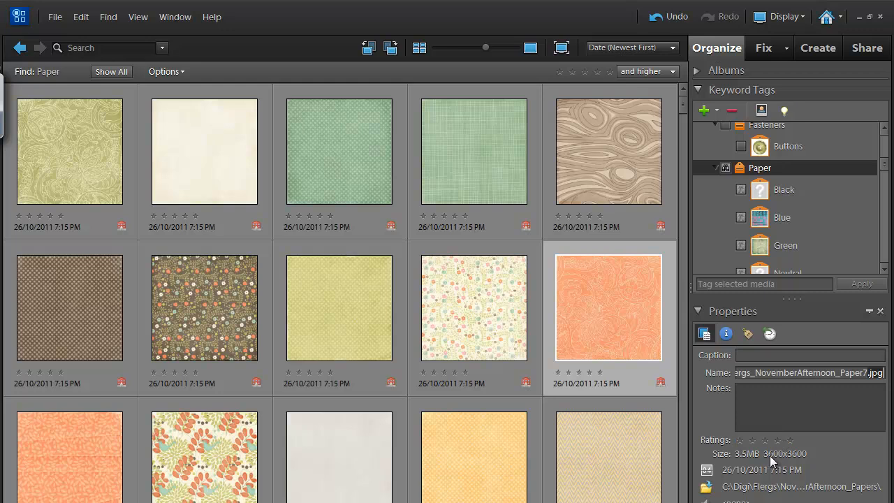
left_click(780, 412)
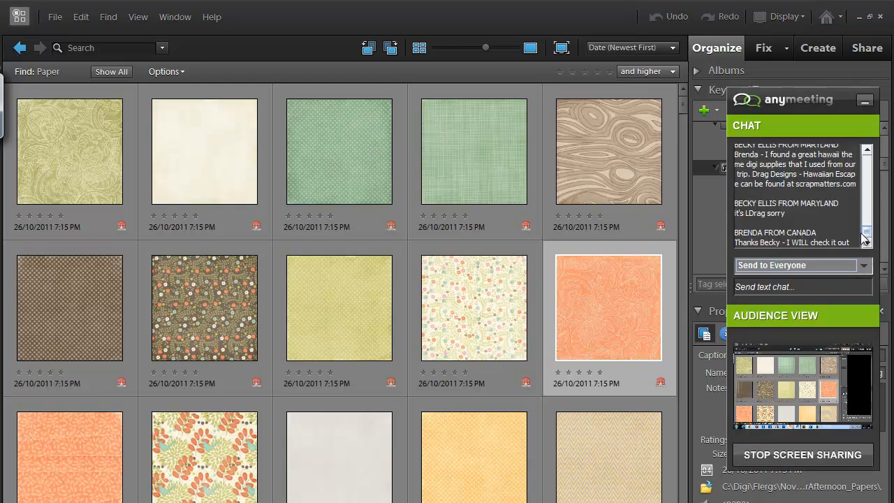
Step: Check the latest AnyMeeting chat messages and switch to the PowerPoint slide show at the Create Albums slide
left_click(870, 207)
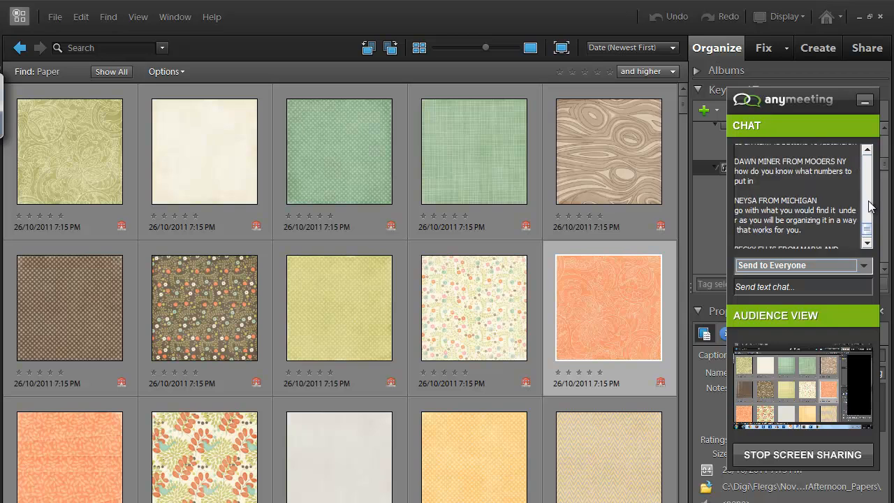
left_click(869, 237)
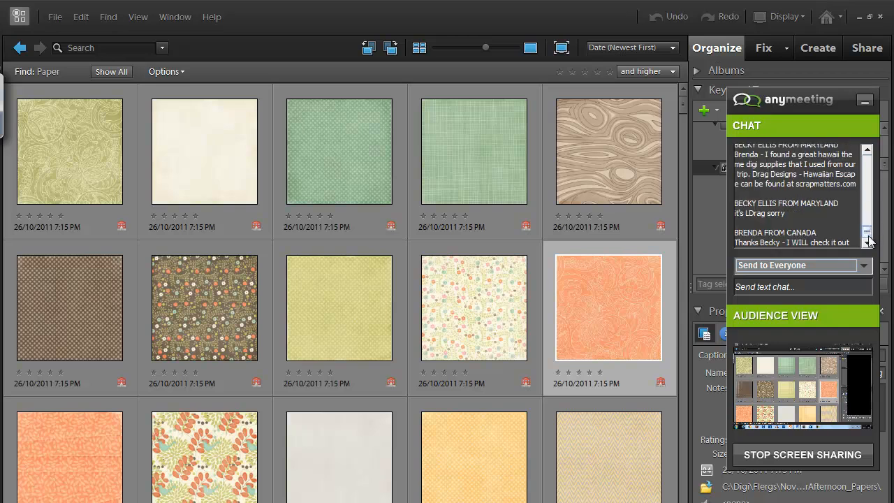
left_click(865, 103)
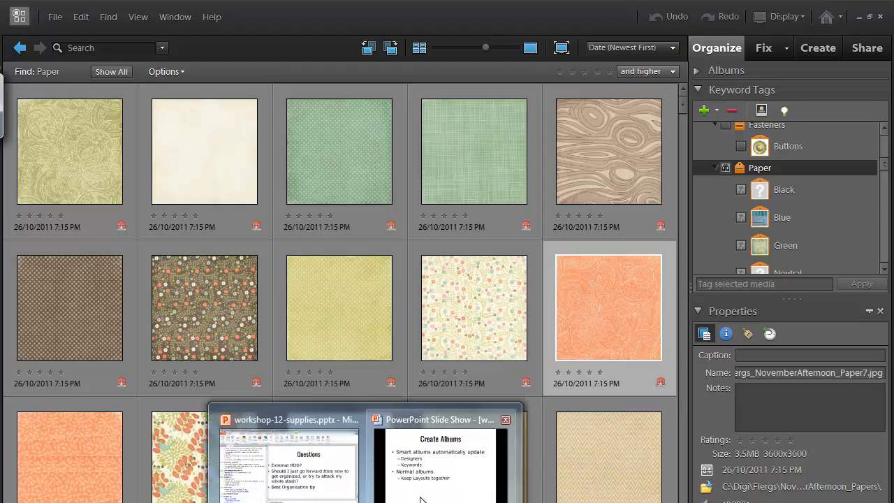
left_click(419, 490)
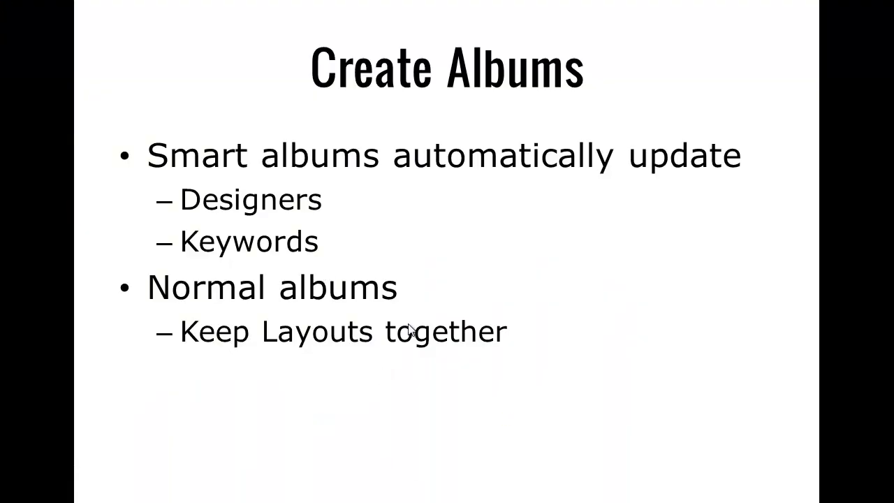
Step: Switch to the Photoshop Elements Organizer and collapse the keyword tags to make room for the full albums list
key("alt+Tab")
left_click(699, 71)
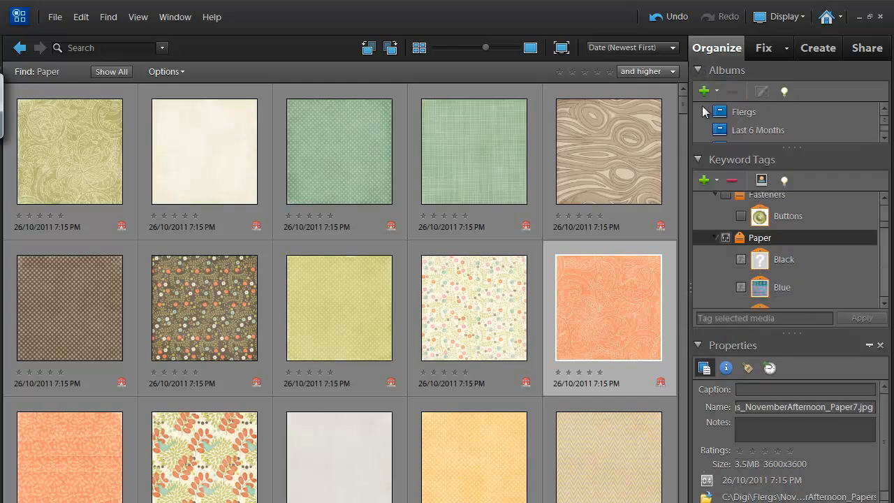
left_click(698, 158)
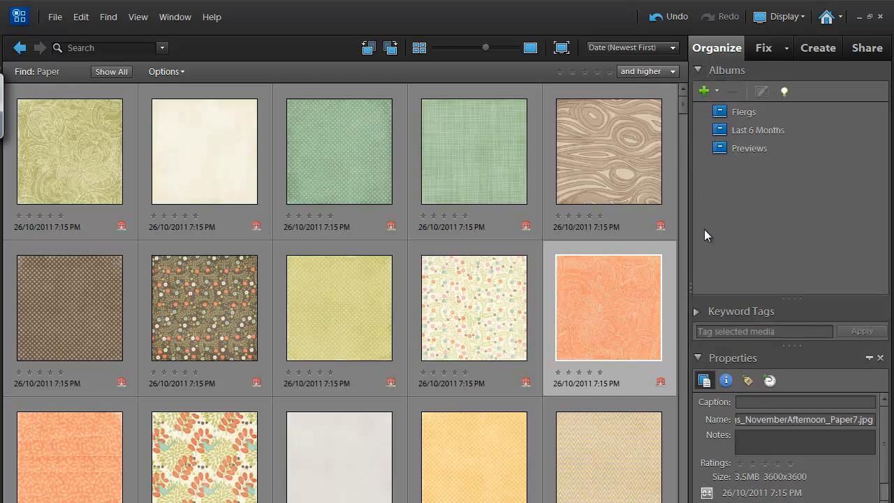
left_click(716, 91)
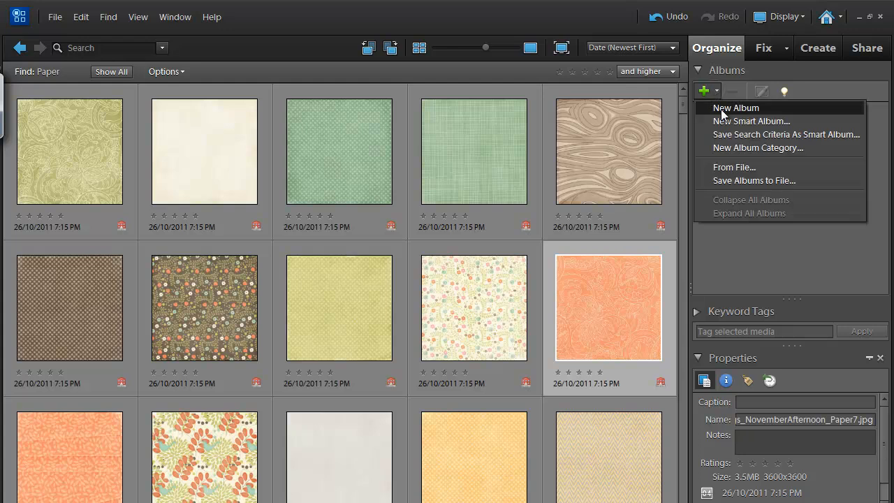
left_click(656, 198)
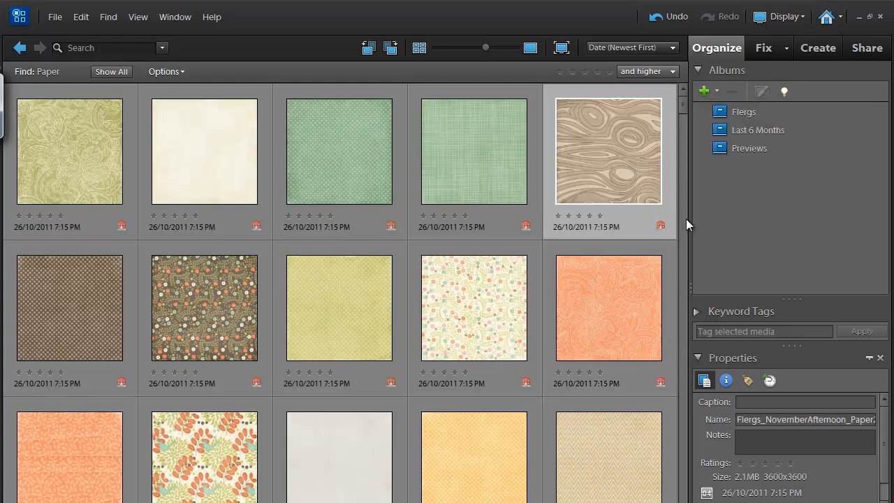
Step: Create a normal album named Favourites at the top level from the five papers in the first row
left_click(117, 149)
left_click(579, 166, "shift")
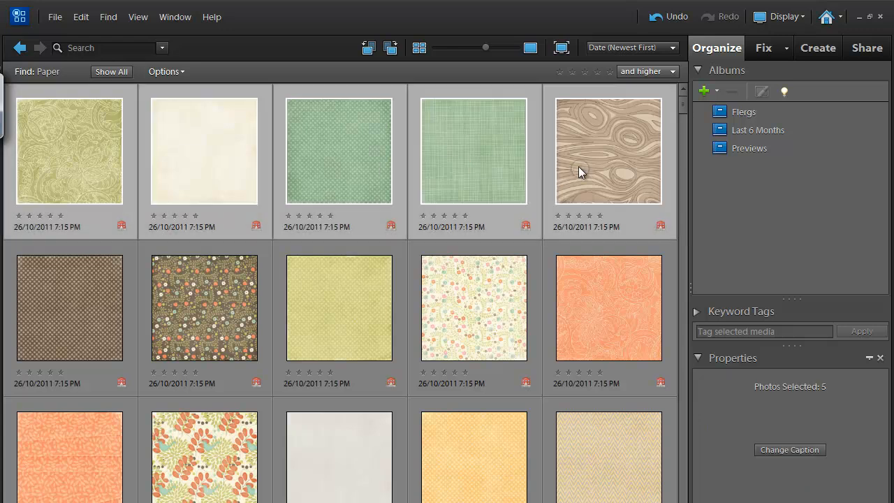
left_click(716, 92)
left_click(719, 110)
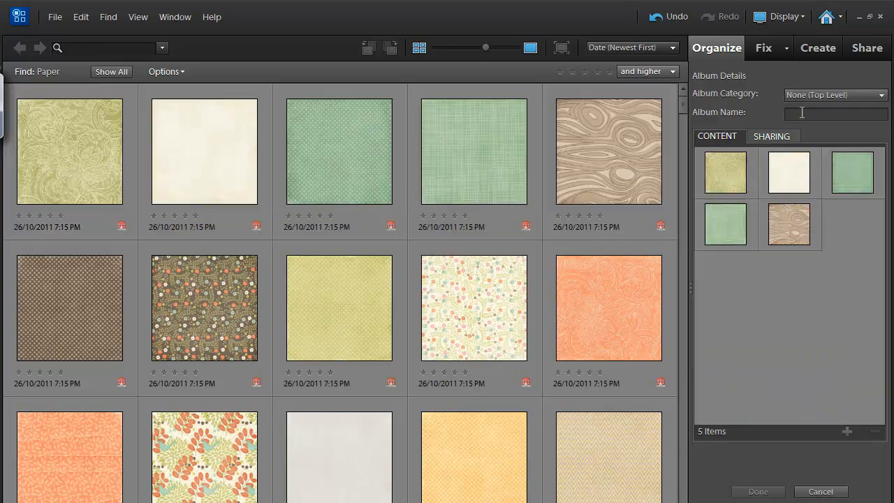
type("Favourites")
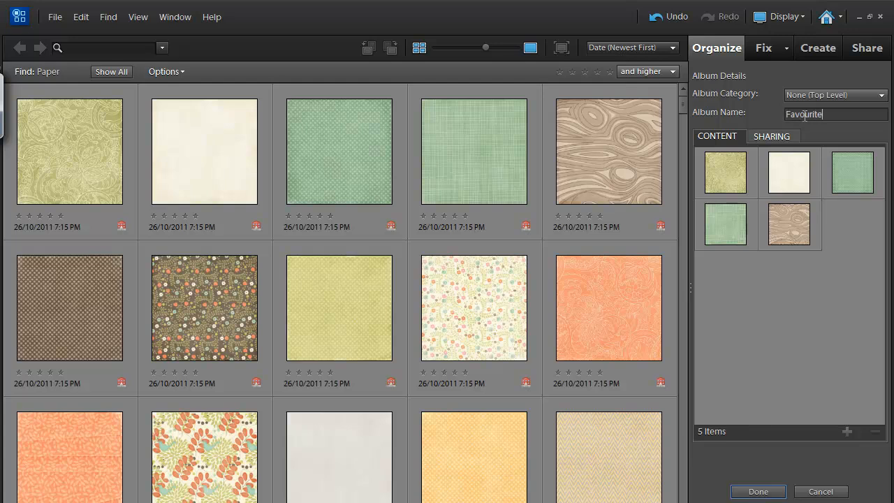
left_click(768, 492)
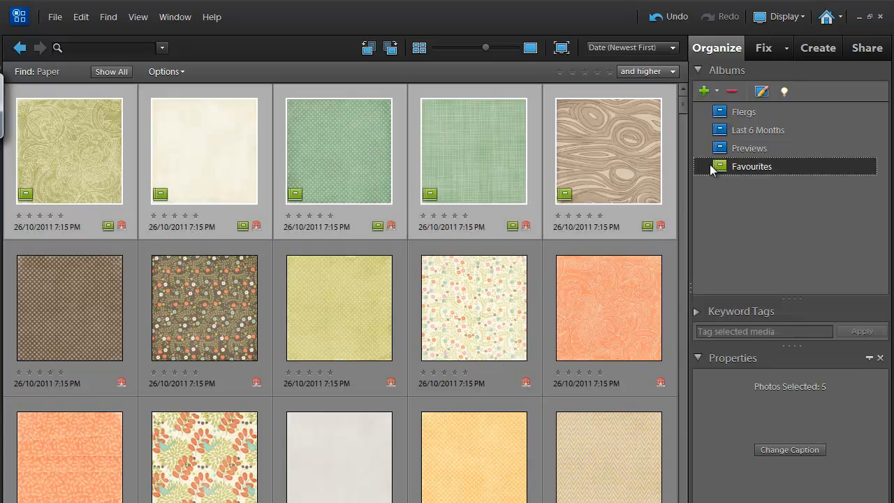
Step: Add the cream floral vine paper to the Favourites album and filter the papers by that album
double_click(445, 342)
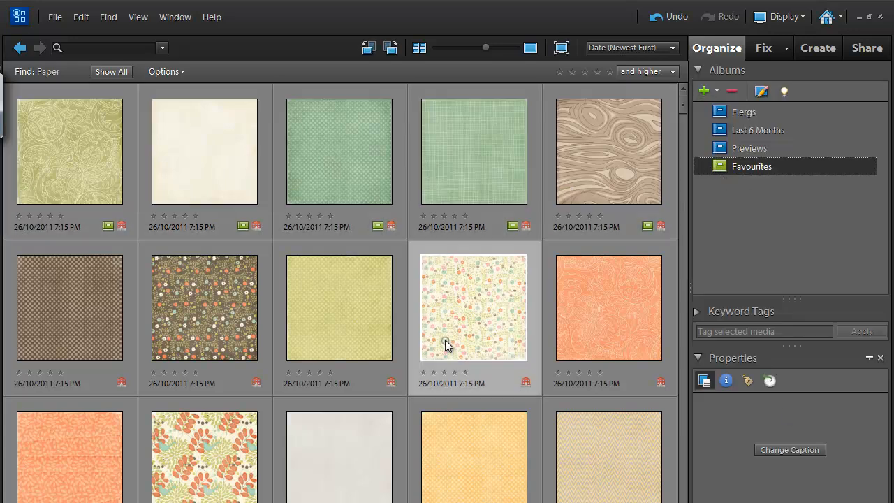
left_click_drag(742, 170, 516, 380)
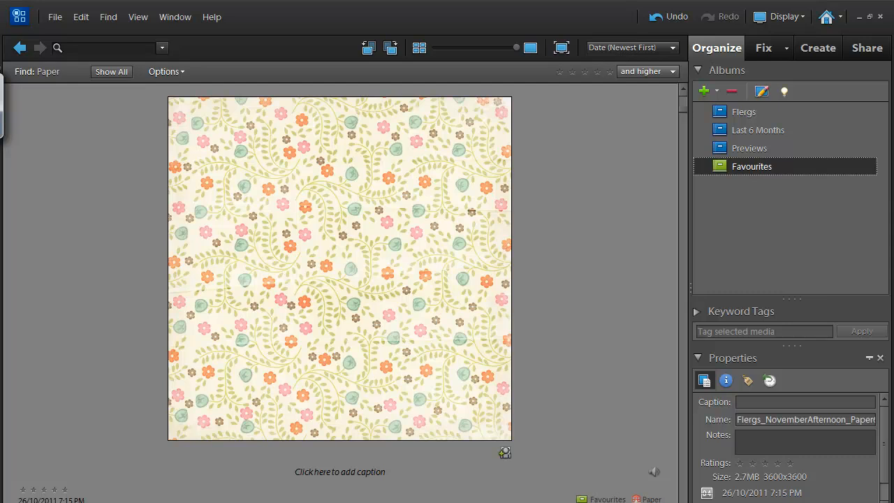
left_click(720, 168)
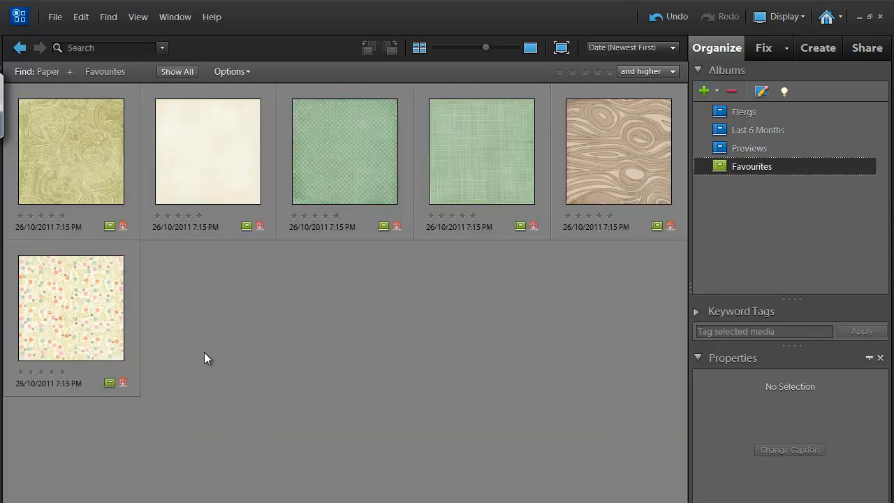
Step: Switch to the PowerPoint slide show and advance to the slide on finding items that need tagging
left_click(366, 502)
left_click(411, 496)
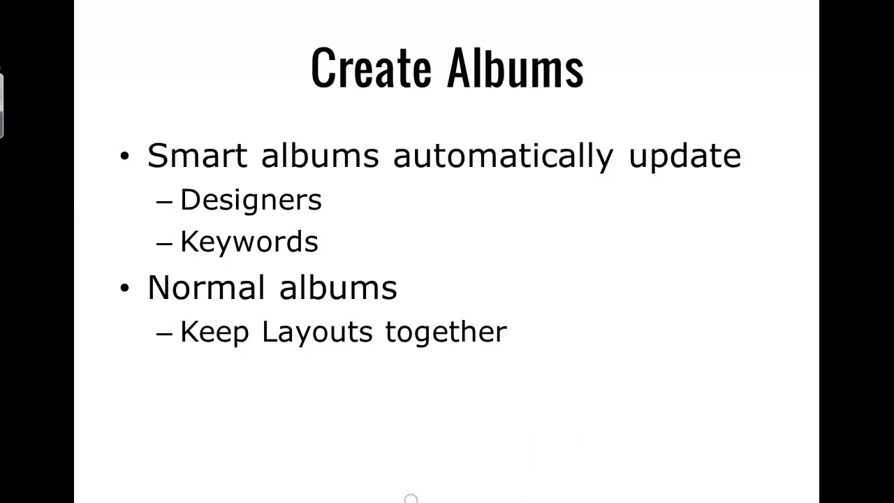
key("Right")
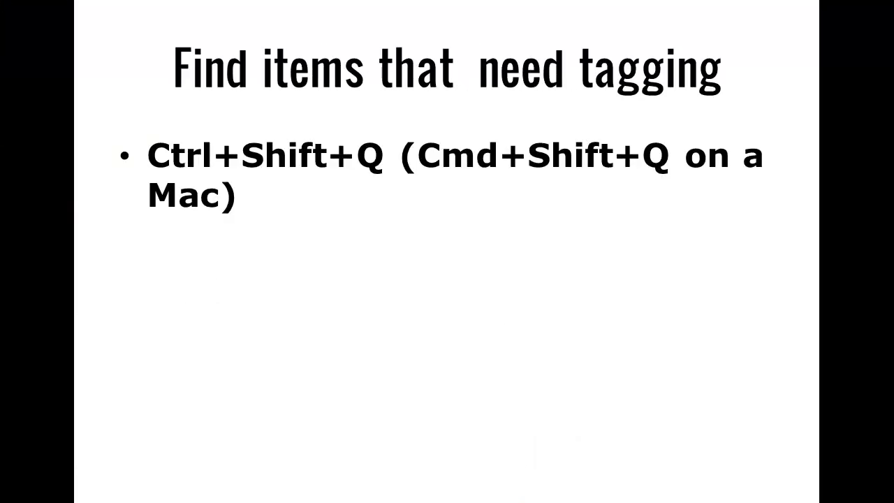
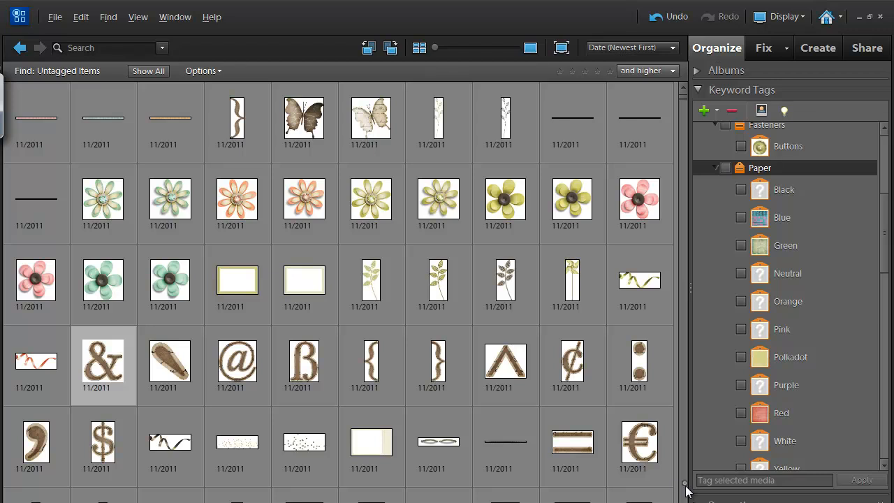
Step: Extend the selection of untagged items from the ampersand through the letter Z and tag them as Alphas
left_click(682, 480)
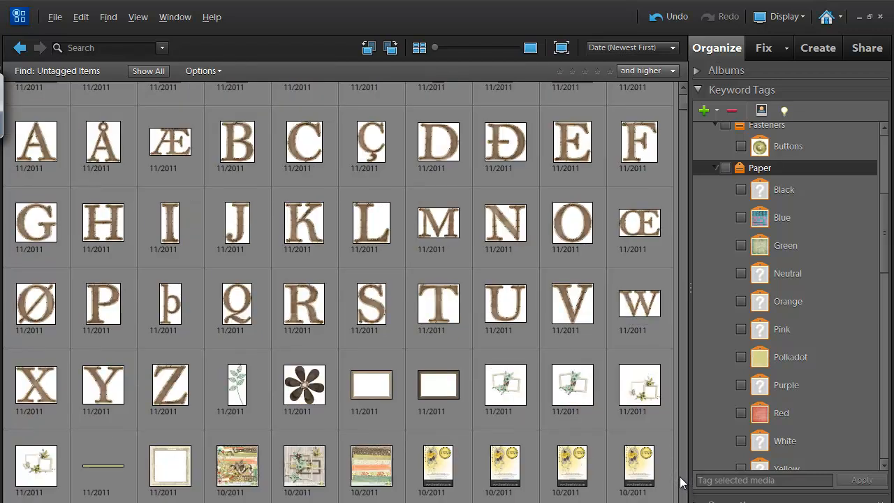
left_click(171, 390, "shift")
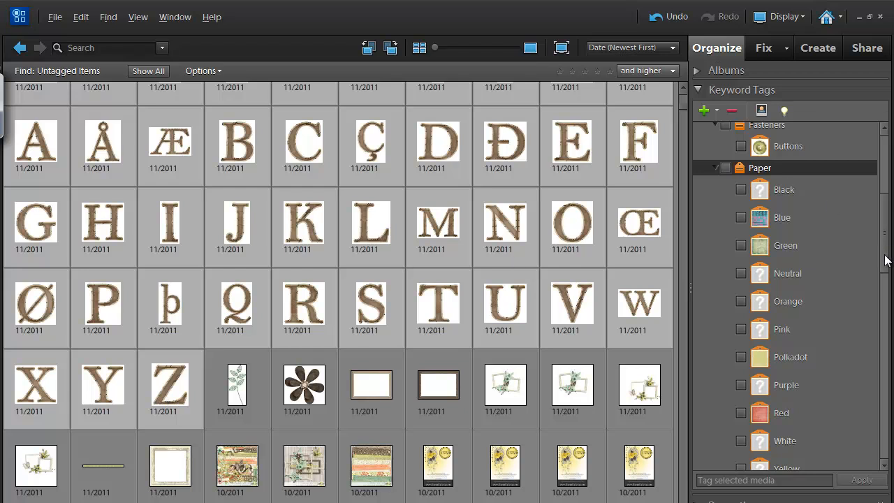
left_click_drag(885, 255, 890, 181)
left_click_drag(770, 212, 601, 210)
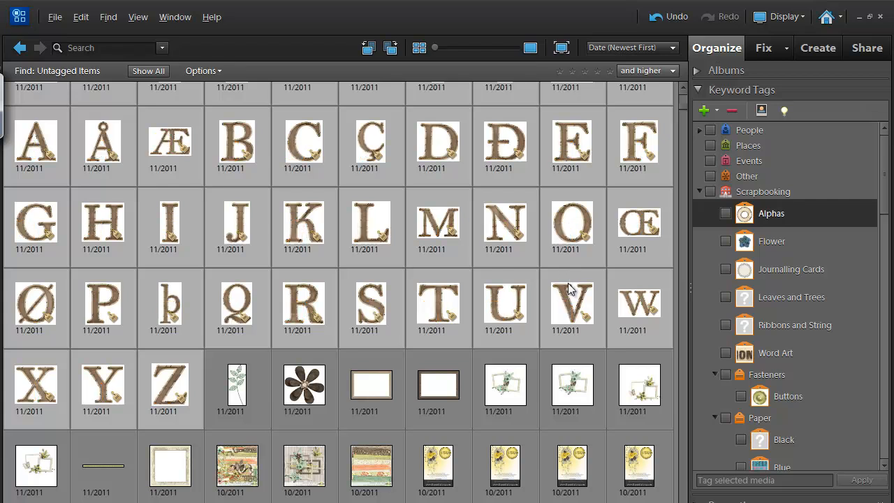
Step: Stack the selected alphabet characters into a single photo stack
right_click(162, 395)
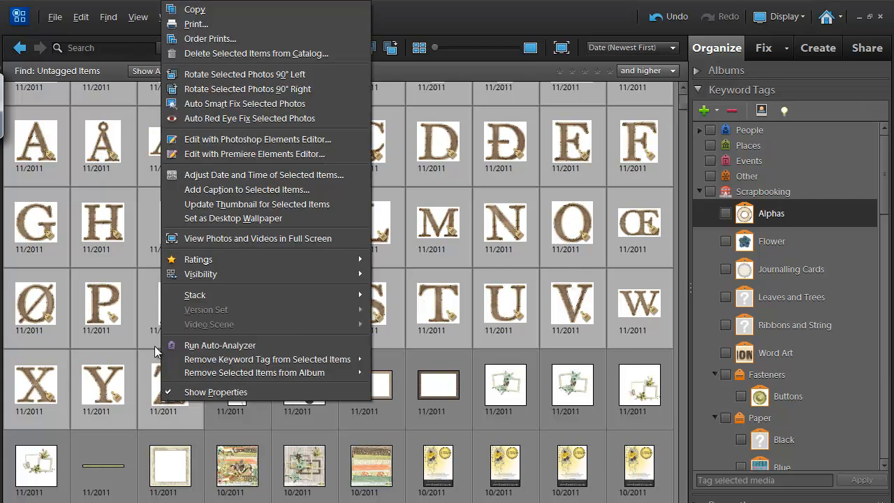
mouse_move(260, 300)
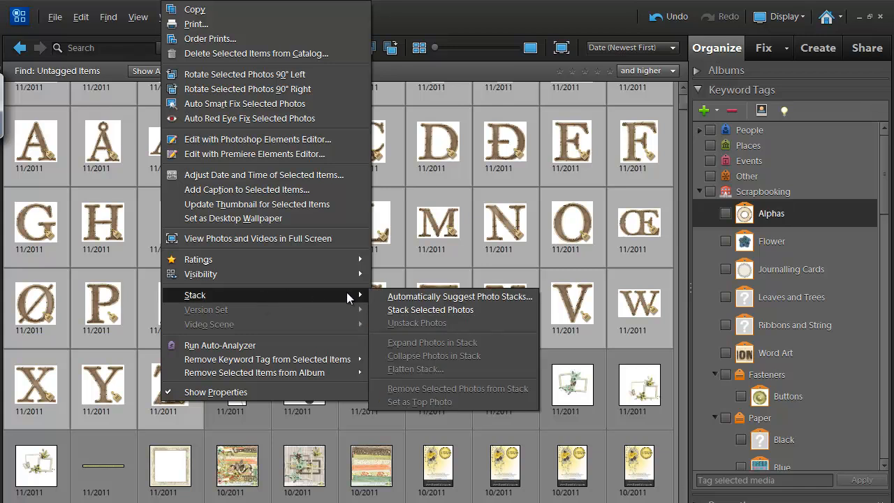
left_click(384, 311)
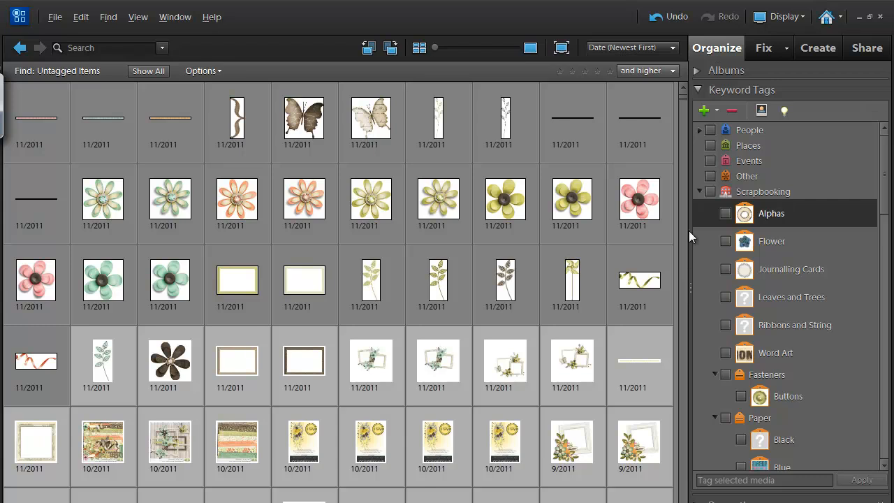
Step: Filter the catalog by the Alphas tag, expand the stack to examine its characters, and collapse it again
left_click(725, 213)
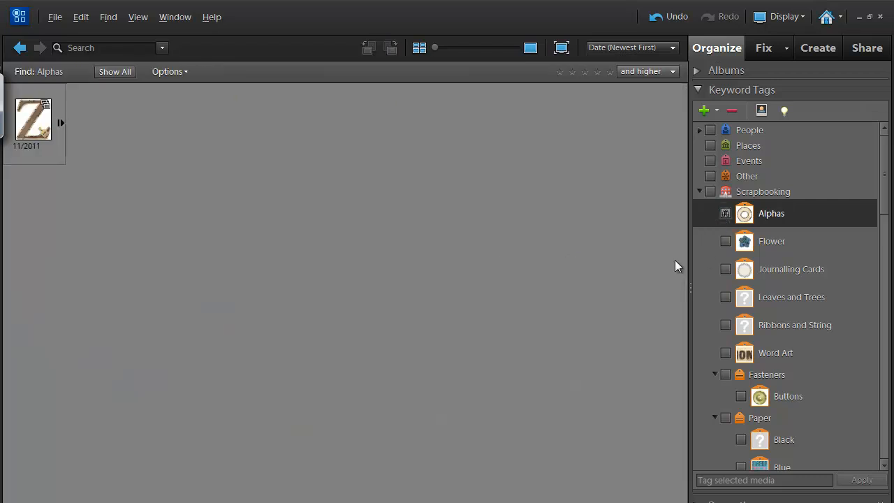
left_click(37, 120)
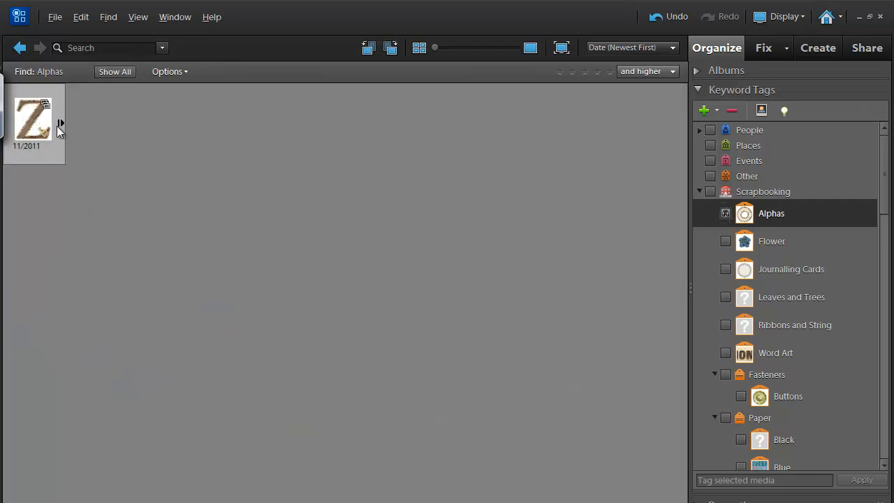
left_click(61, 123)
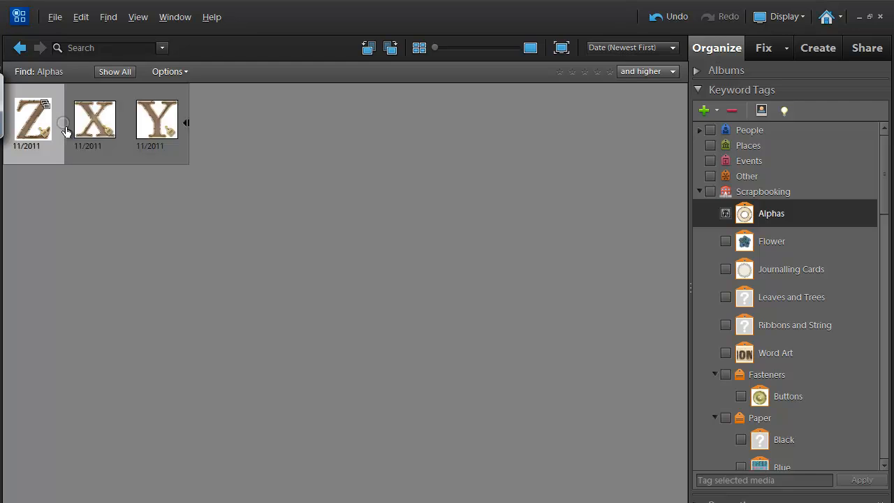
scroll(77, 180, "down", 6)
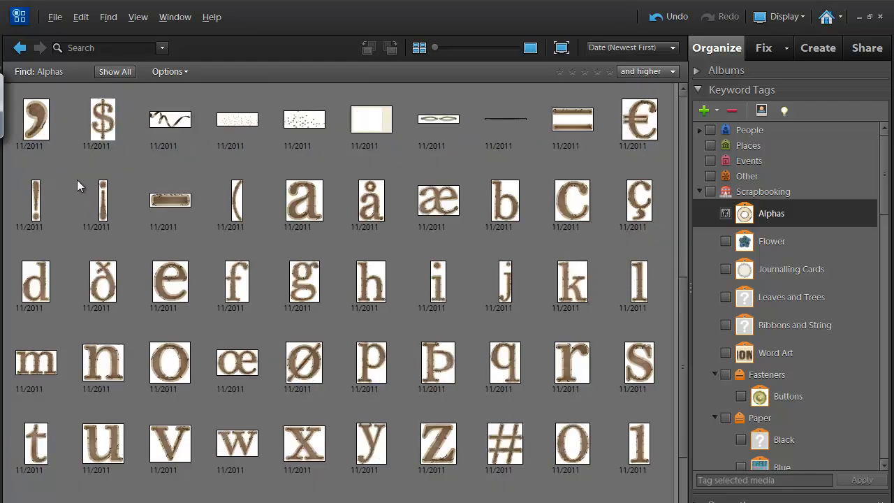
scroll(79, 189, "down", 1)
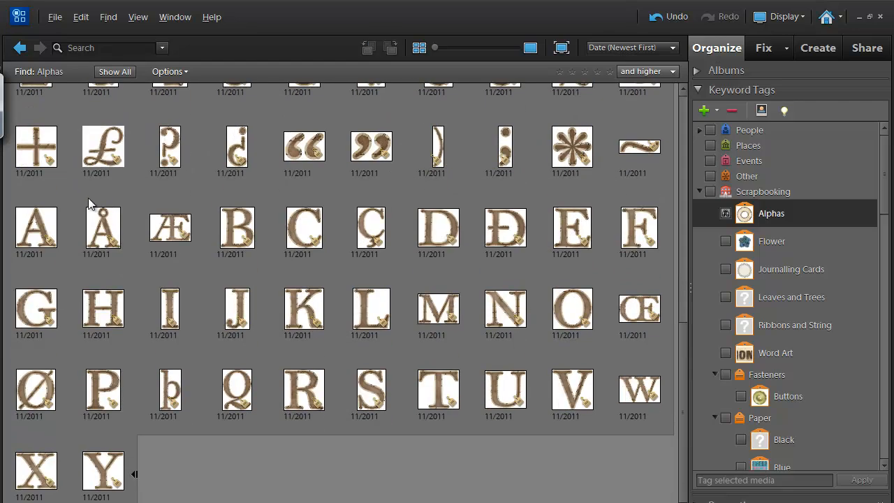
left_click(133, 478)
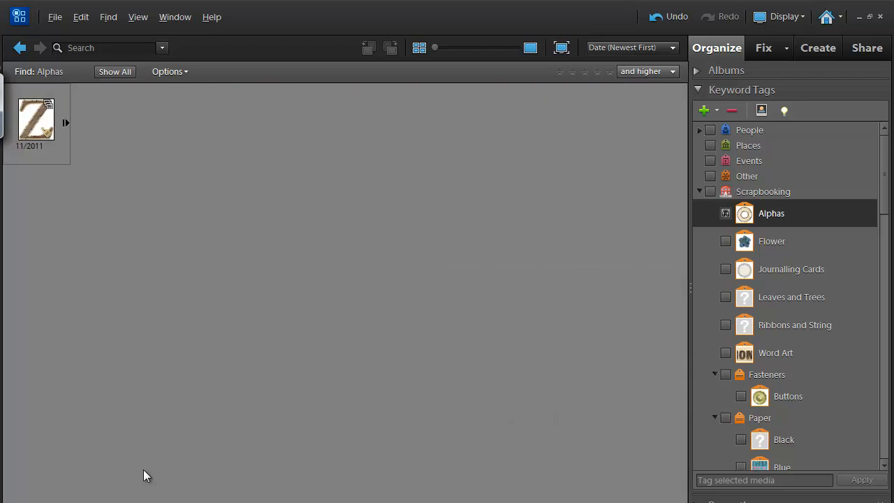
Step: Find items by details with the pixel width criterion removed and the file name containing alpha
key("alt+i")
key("m")
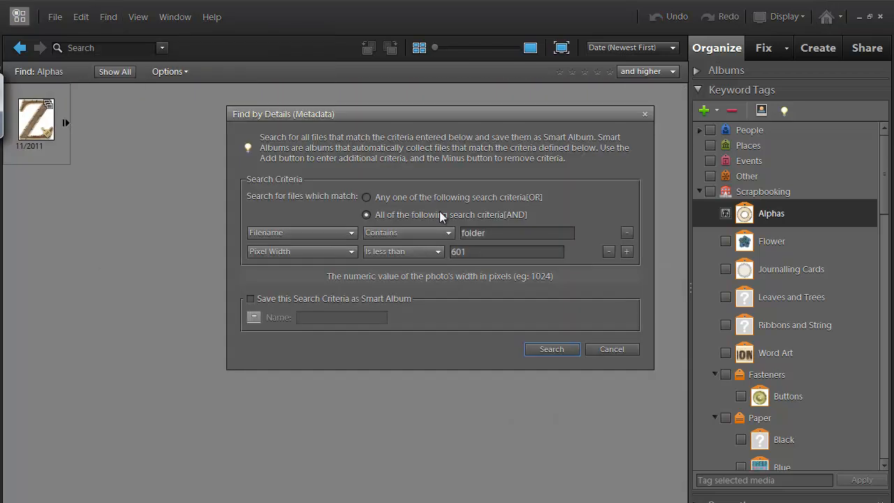
left_click(609, 251)
type("alpha")
key("Return")
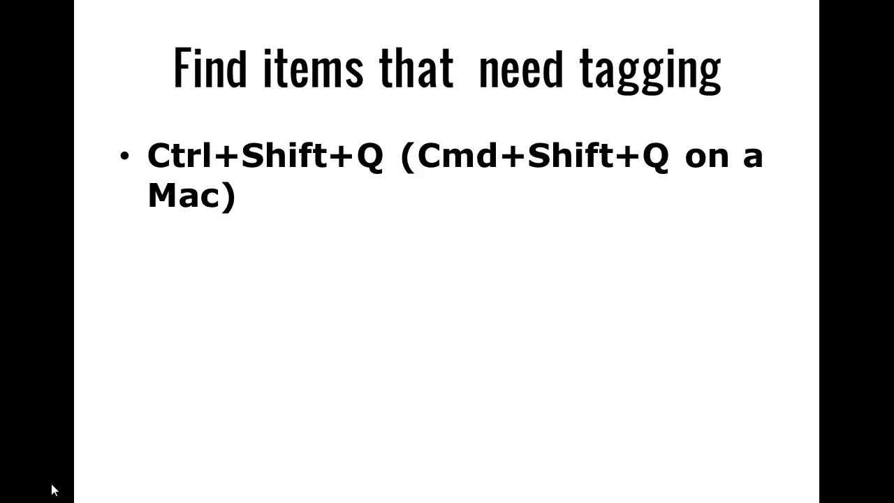
Step: Preview the Find things Fast slide, return to the previous slide, and check the AnyMeeting browser window before minimising it
key("Right")
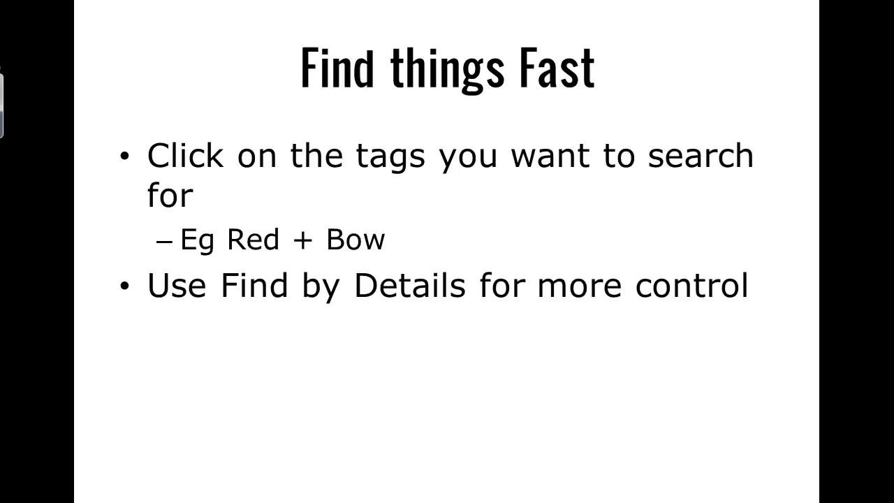
key("Left")
key("alt+Tab")
key("alt+Tab")
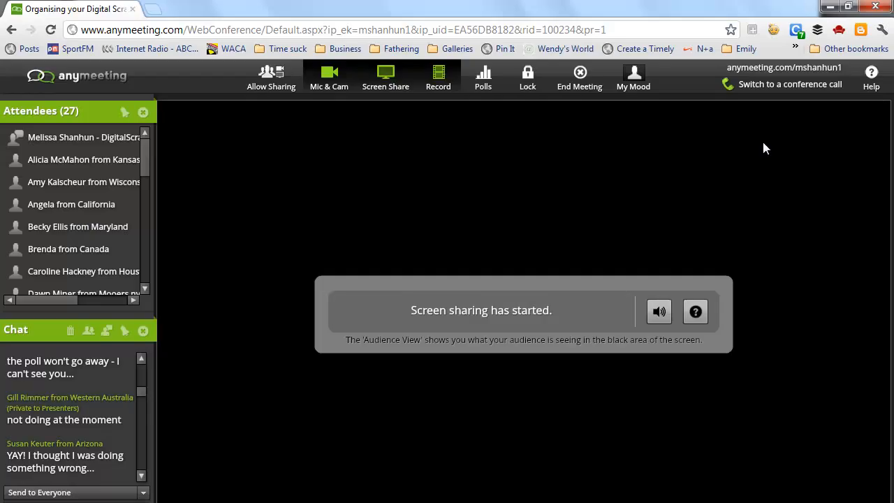
left_click(831, 7)
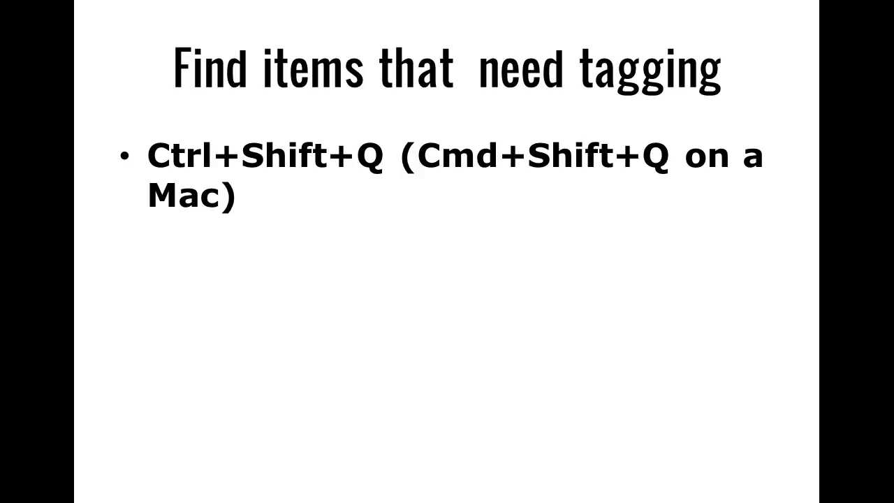
Step: Bring up the AnyMeeting chat over the slide show, read the latest attendee questions, and minimise it
key("alt+Tab")
key("alt+Tab")
key("alt+Tab")
key("alt+Tab")
key("alt+Tab")
key("alt+Tab")
key("alt+Tab")
key("alt+Tab")
key("alt+Tab")
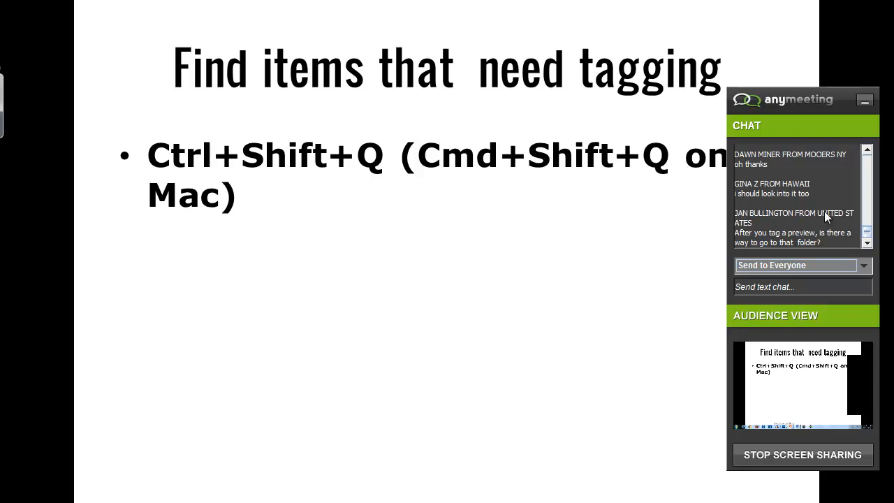
scroll(867, 243, "up", 1)
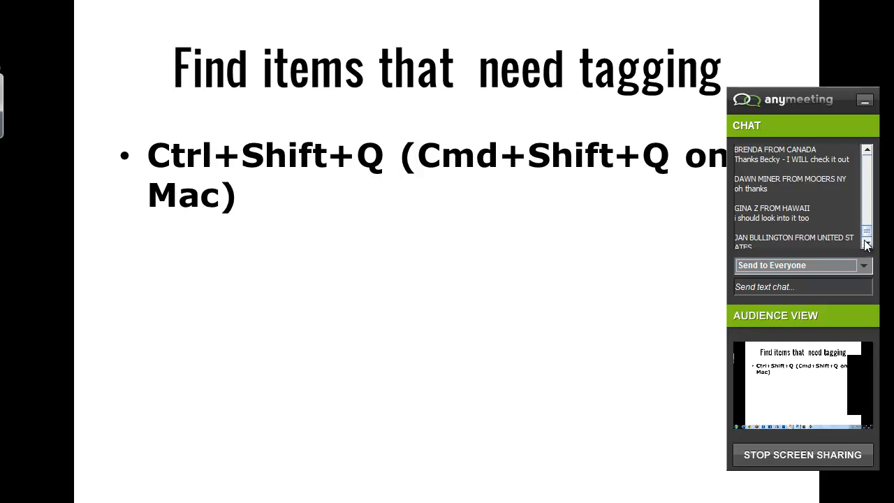
left_click(867, 245)
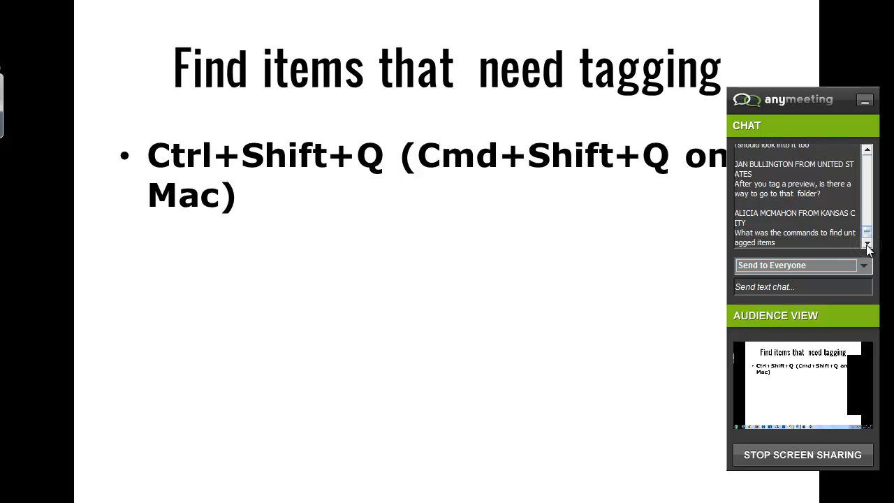
left_click(866, 104)
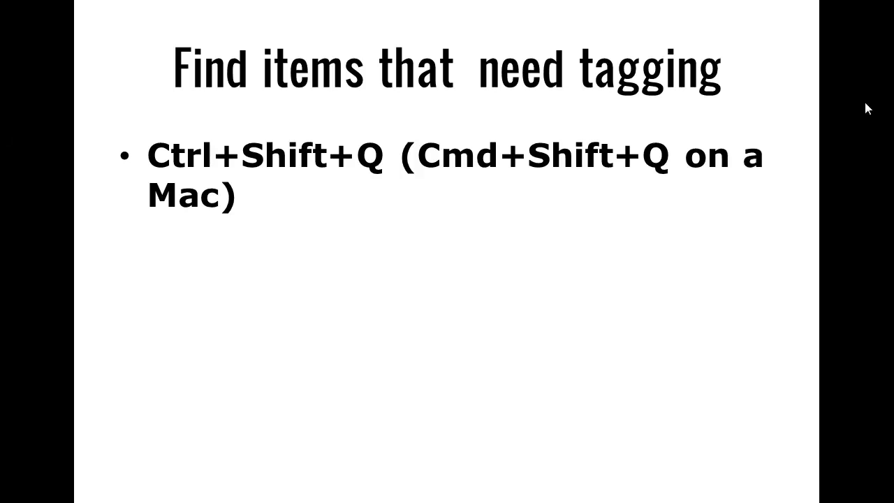
Step: Switch to the Photoshop Elements 10 Organizer, postpone the catalog backup reminder, and show the Previews album
key("alt+Tab")
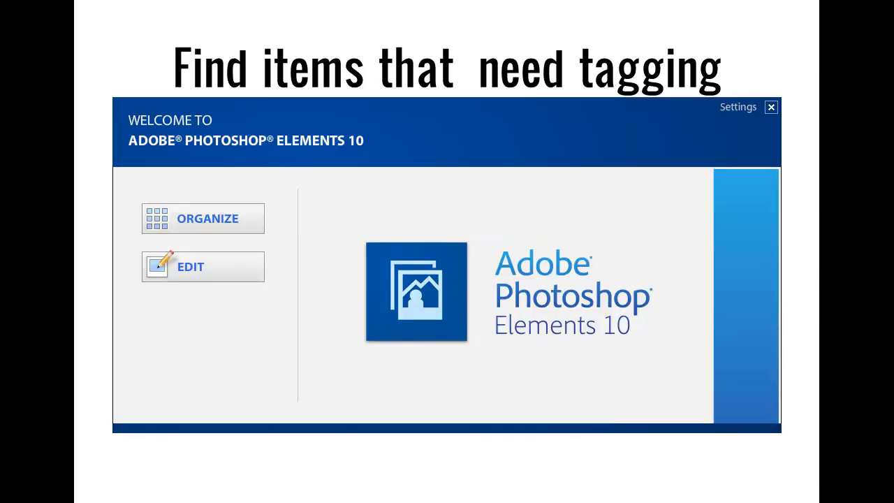
left_click(203, 218)
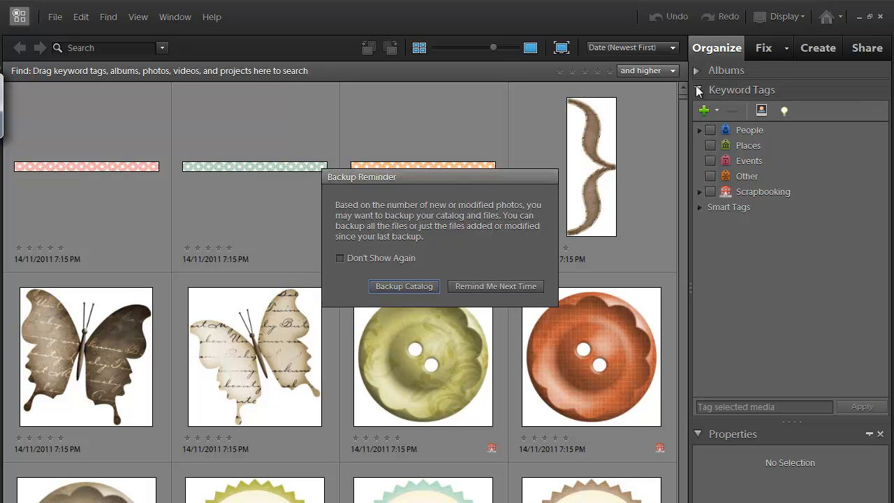
left_click(476, 288)
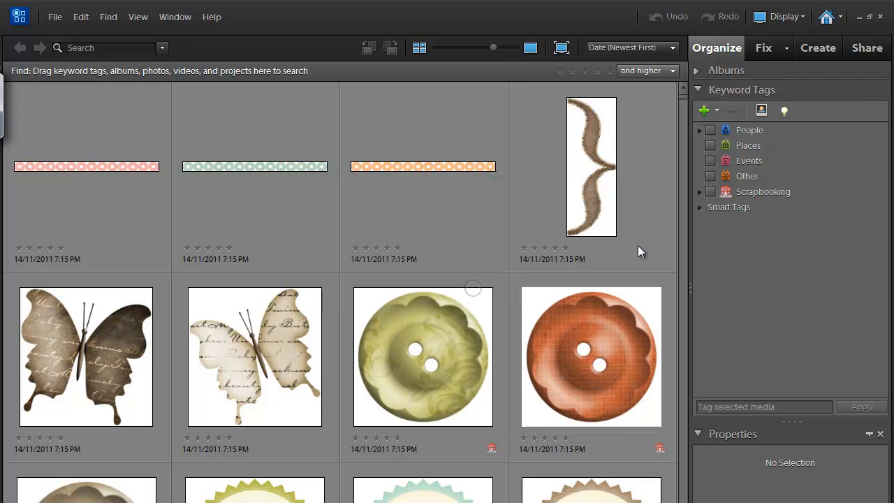
left_click(701, 71)
left_click_drag(807, 149, 795, 262)
left_click(736, 148)
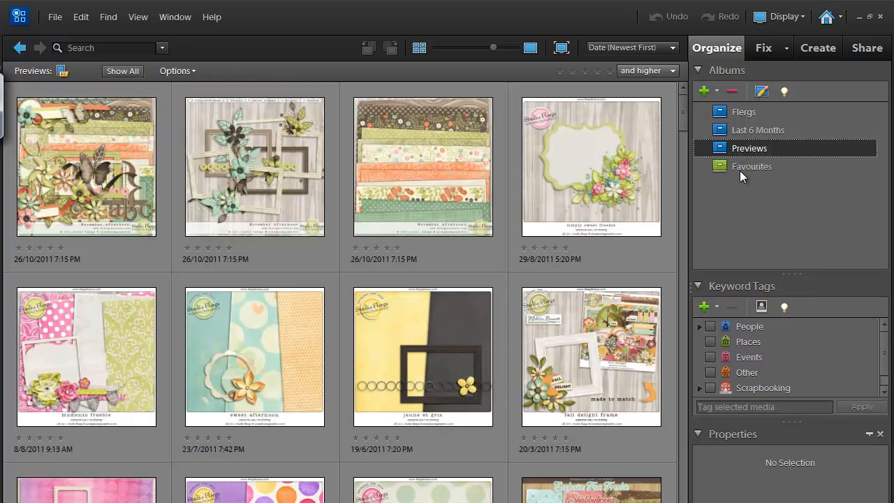
Step: Browse the kit previews in the Previews album and enlarge the In Bloom preview
left_click(549, 358)
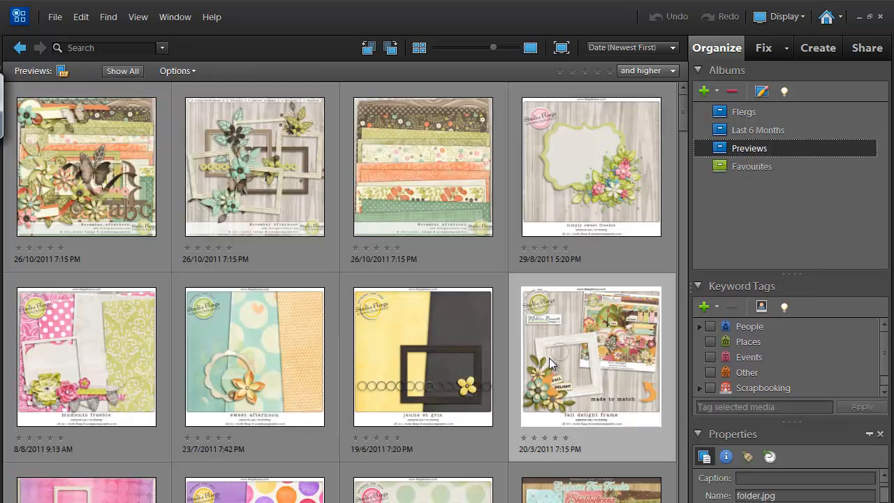
scroll(556, 316, "down", 10)
scroll(552, 341, "down", 5)
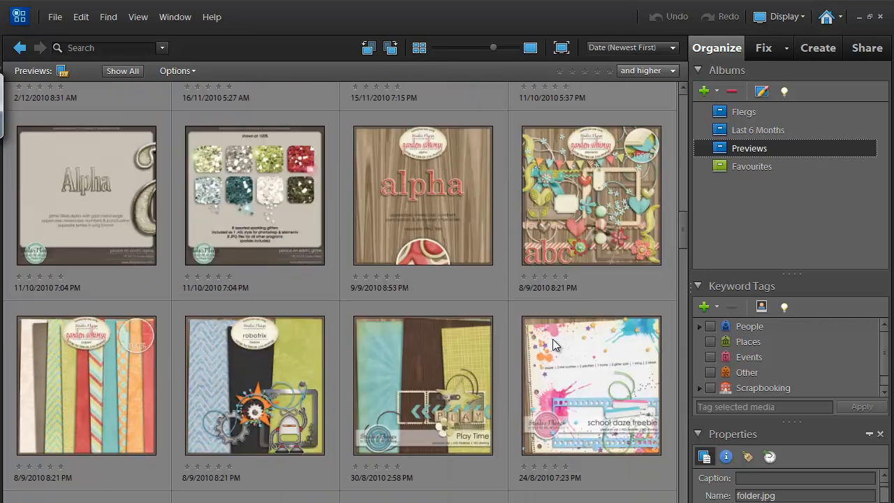
scroll(552, 341, "up", 5)
scroll(428, 429, "down", 10)
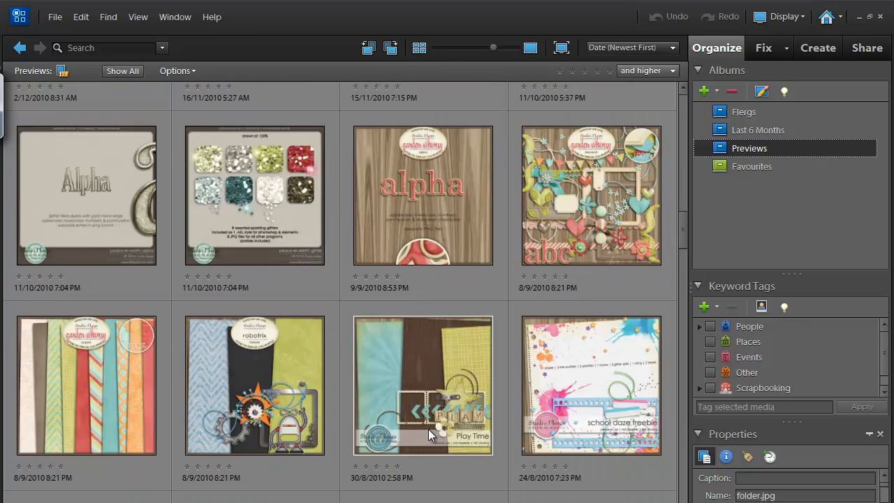
double_click(99, 143)
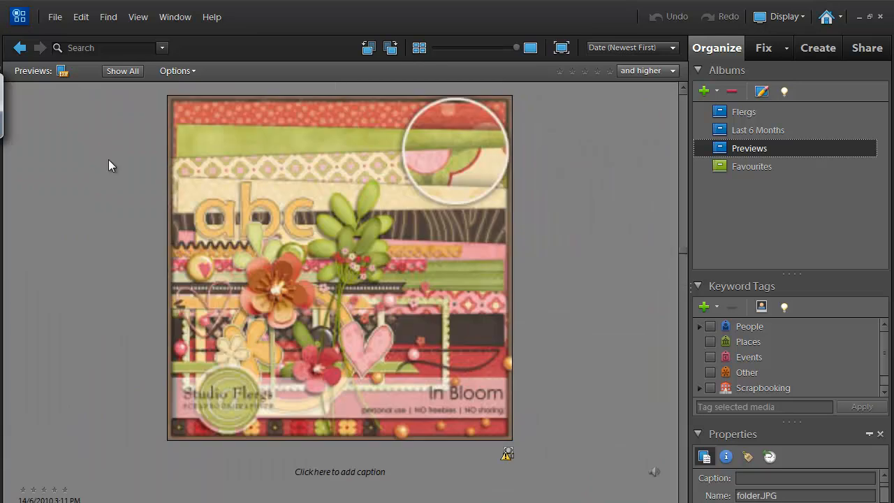
Step: Reveal the full properties of the In Bloom preview and open the folder that contains its file
left_click(715, 286)
left_click_drag(788, 423, 789, 295)
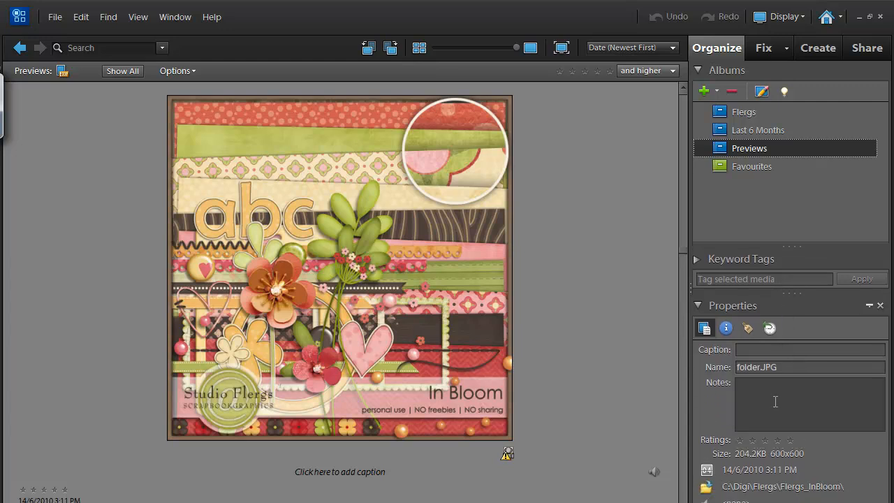
left_click(706, 488)
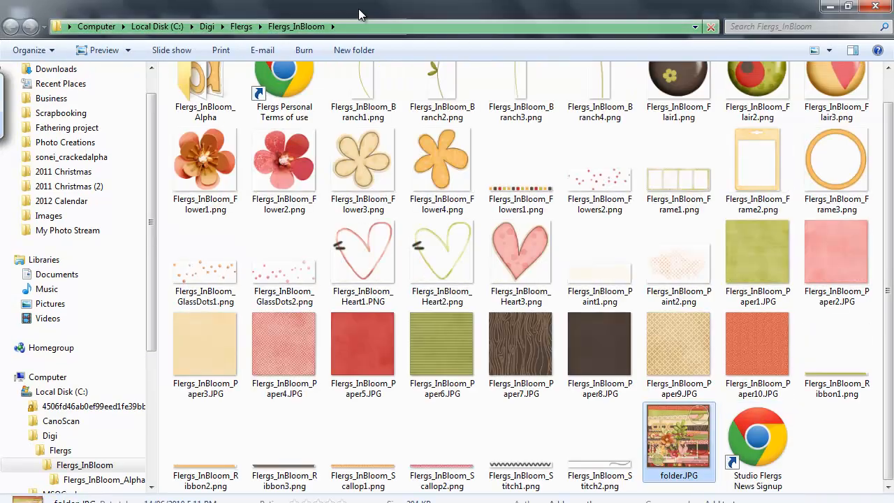
Step: Examine the Flergs_InBloom folder in a smaller, repositioned window, select Flergs_InBloom_Flair2.png, and return to the Organizer
double_click(358, 13)
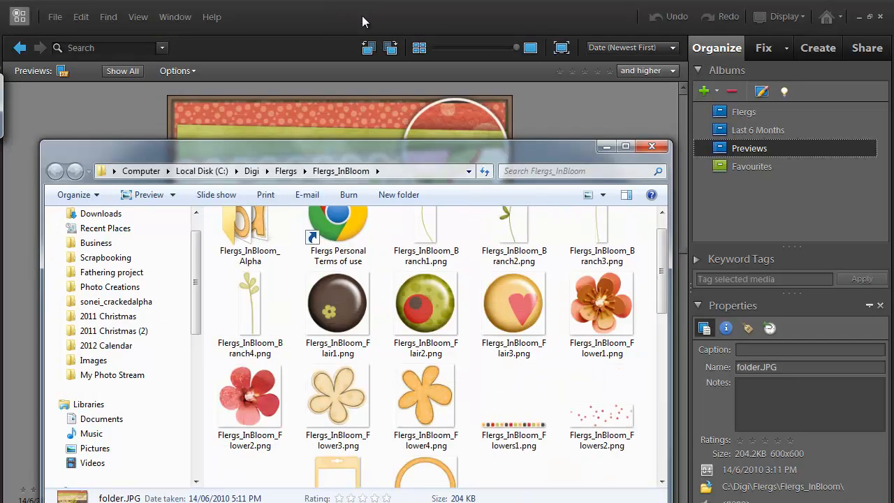
mouse_move(655, 281)
left_mouse_down()
mouse_move(653, 444)
mouse_move(659, 273)
left_mouse_up()
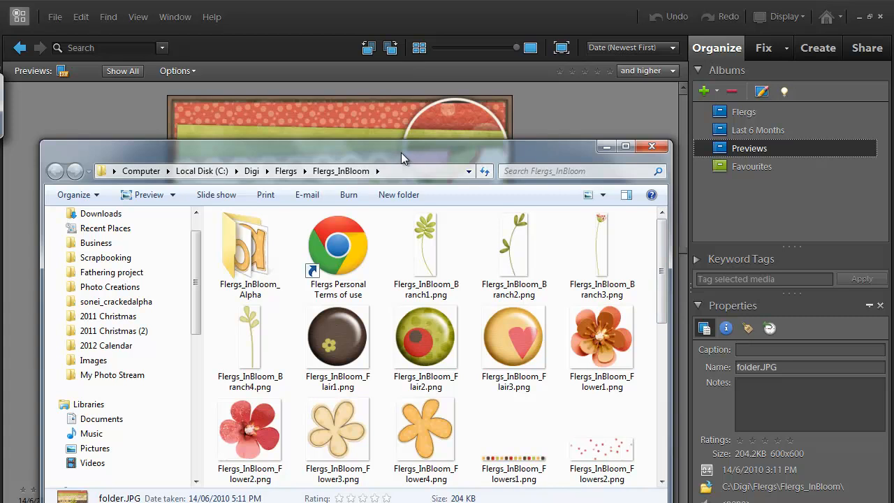
left_click_drag(401, 152, 419, 106)
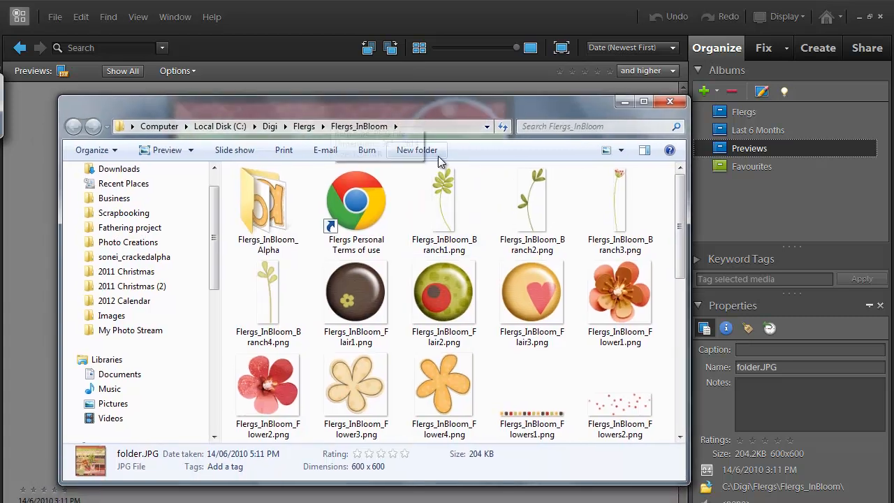
left_click(443, 288)
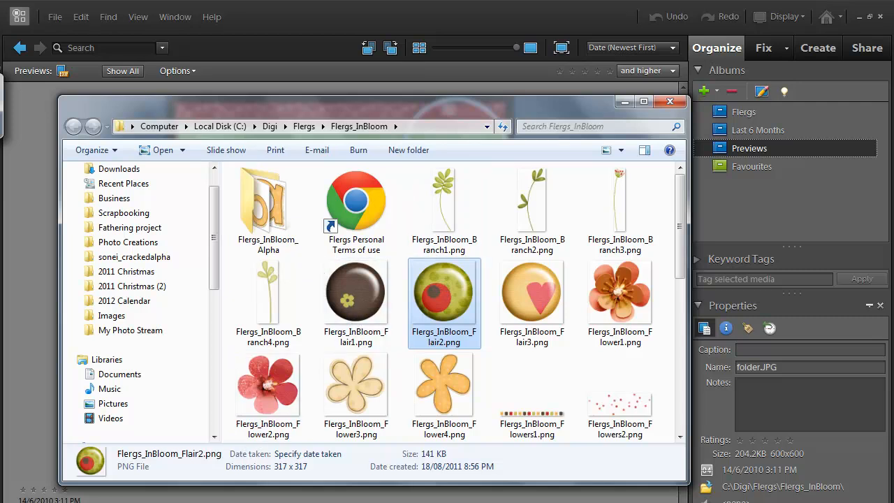
left_click(227, 502)
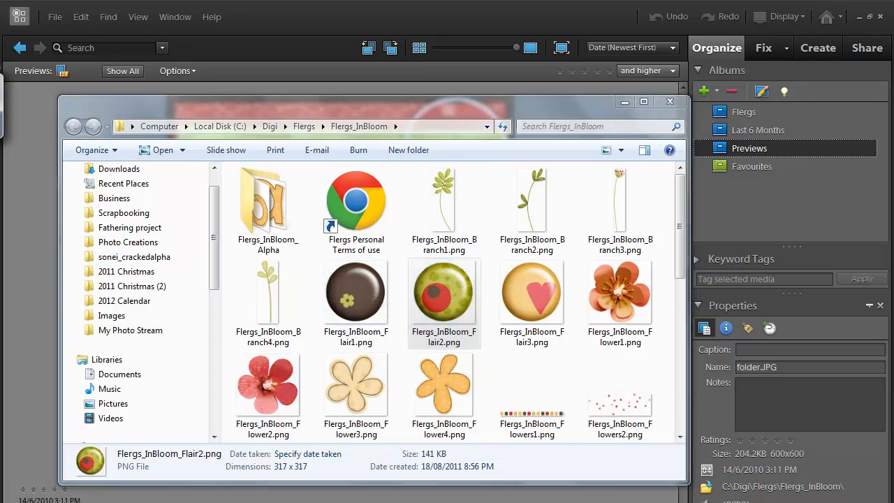
left_click(260, 14)
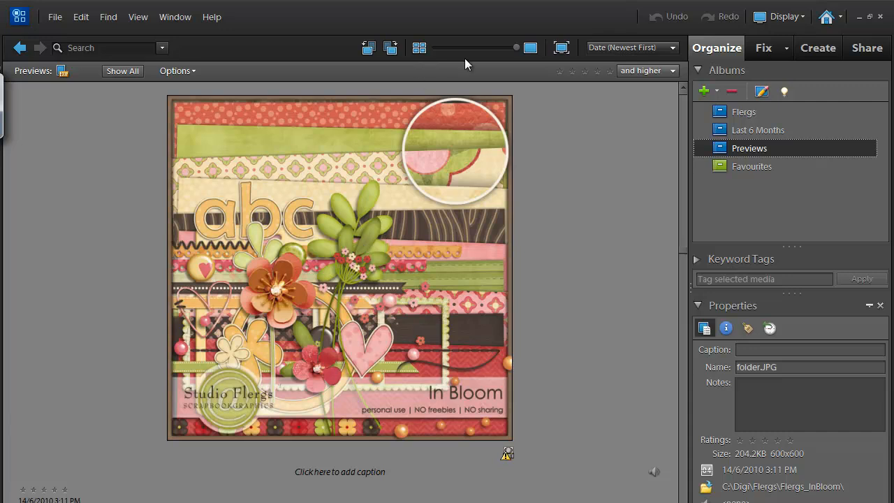
Step: Return to the album's thumbnail grid, read the latest AnyMeeting chat questions, and minimise the chat
left_click(483, 47)
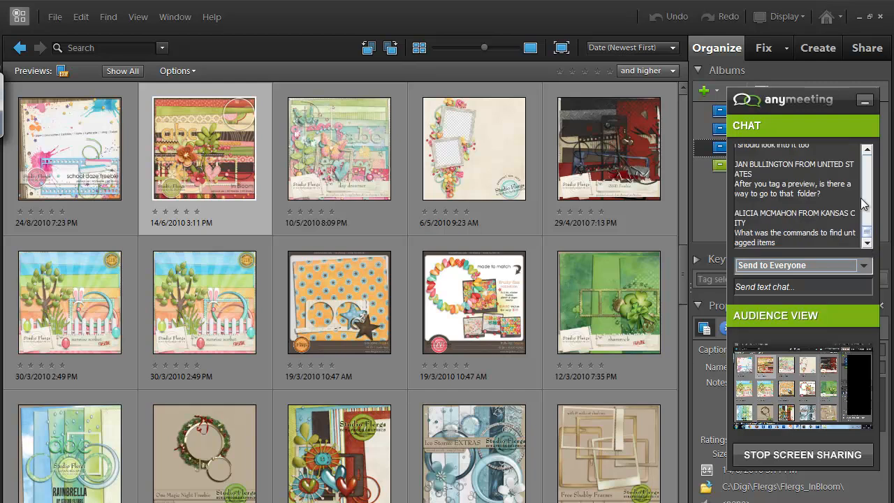
left_click(865, 101)
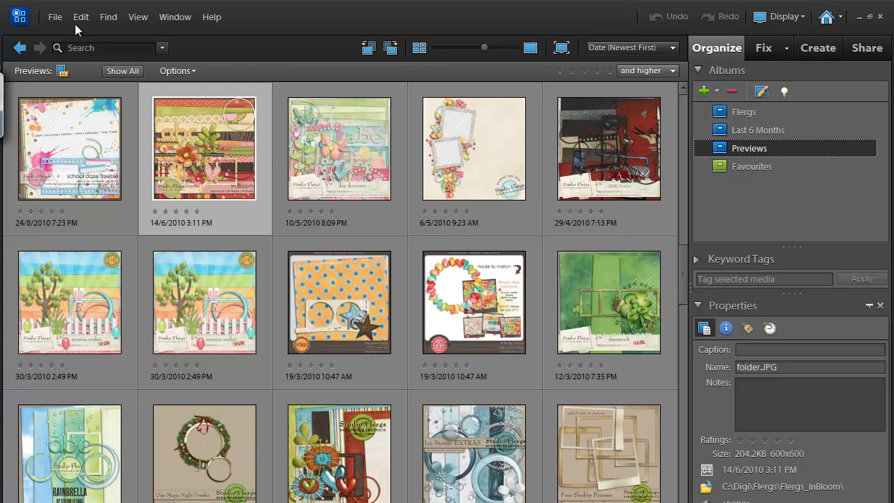
Step: Find all untagged items in the catalog
left_click(55, 16)
mouse_move(112, 18)
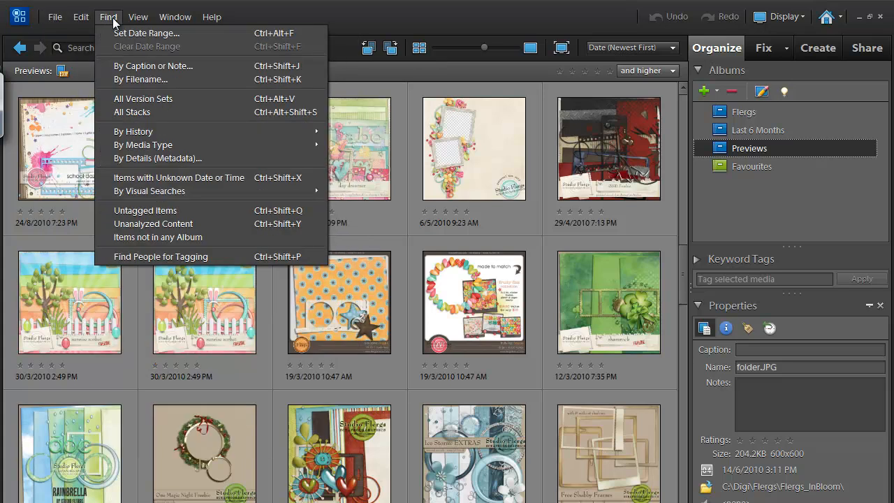
left_click(134, 212)
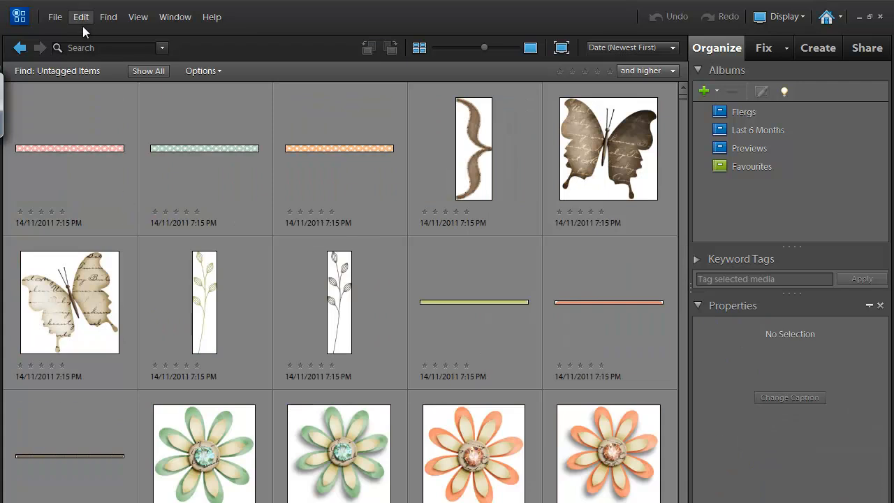
left_click(415, 502)
left_click(416, 497)
Step: Start a search by details (metadata) and set its first criterion to keyword tags including Buttons
left_click(109, 20)
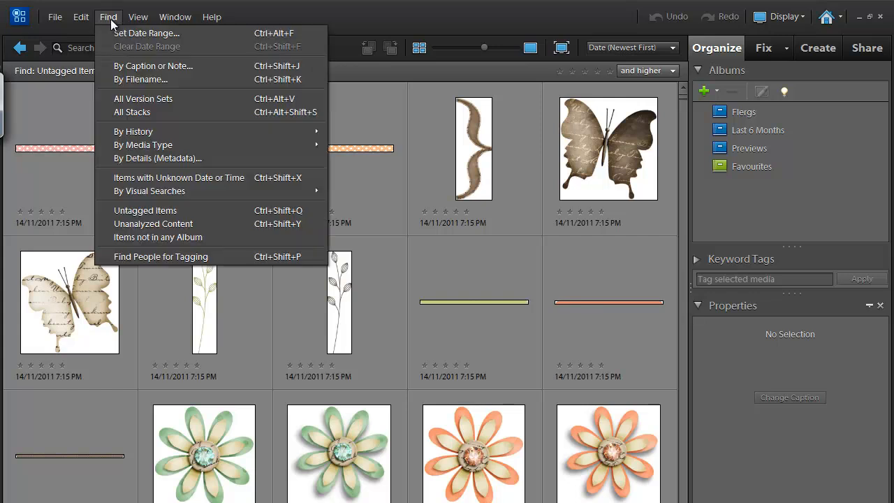
left_click(137, 158)
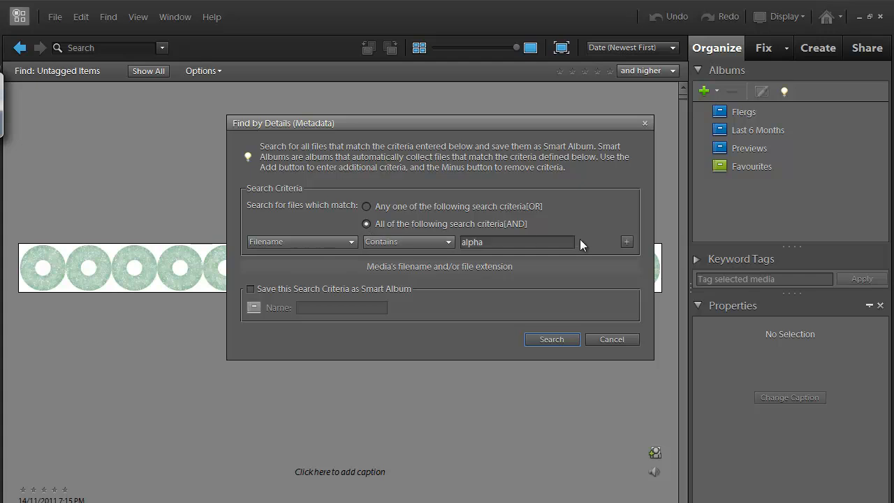
left_click(321, 244)
mouse_move(349, 265)
left_mouse_down()
mouse_move(349, 330)
mouse_move(348, 257)
left_mouse_up()
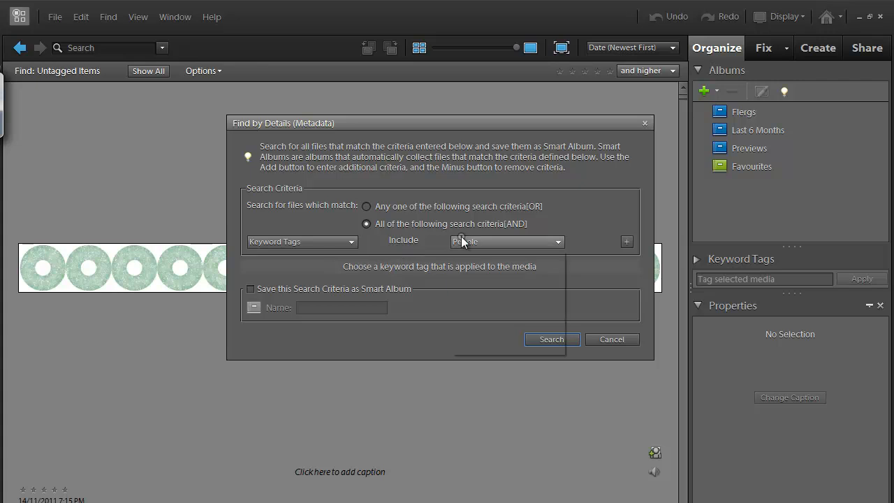
left_click(458, 241)
scroll(561, 269, "down", 4)
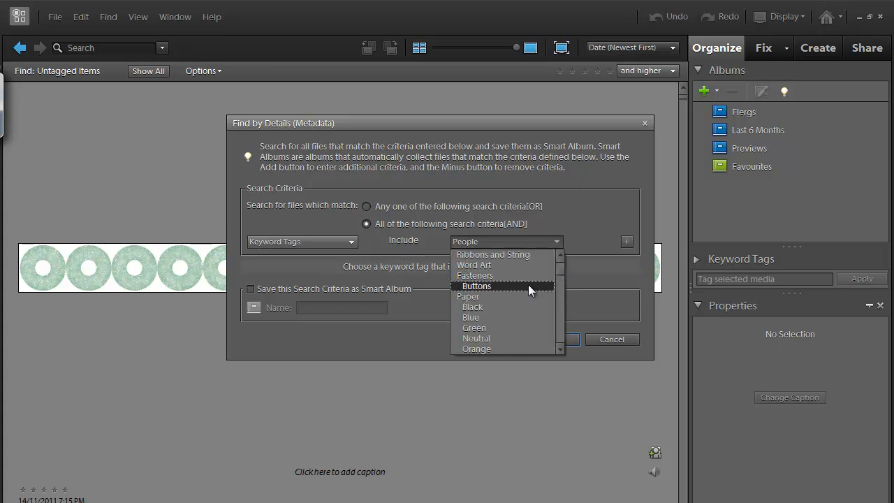
left_click(529, 286)
Step: Add a second criterion requiring the filename to contain november, and run the search
left_click(626, 241)
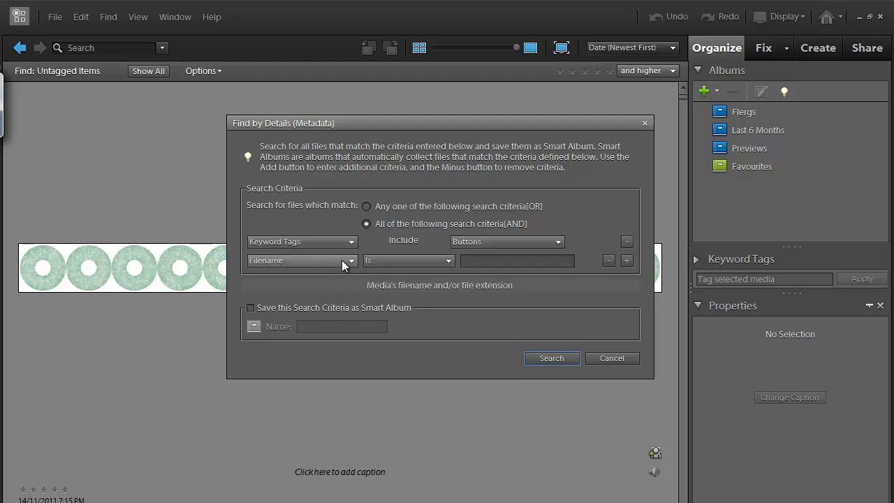
left_click(392, 262)
left_click(392, 262)
left_click(391, 263)
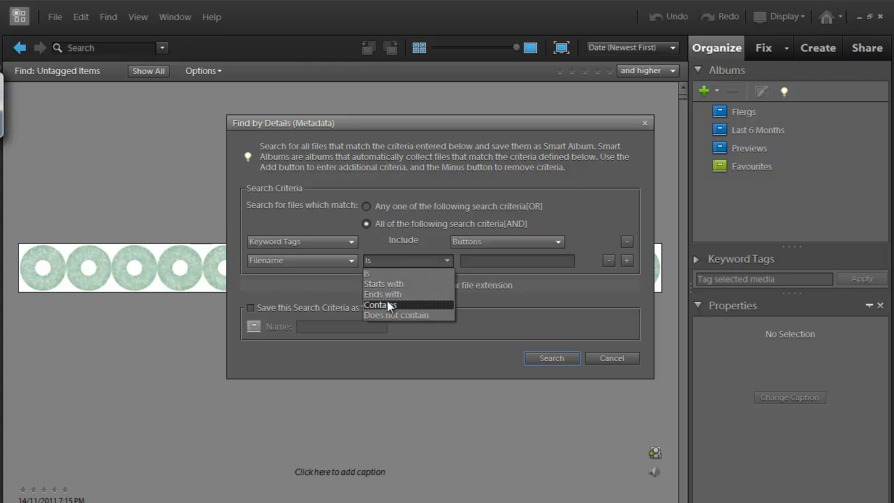
left_click(389, 306)
left_click(469, 263)
type("nover")
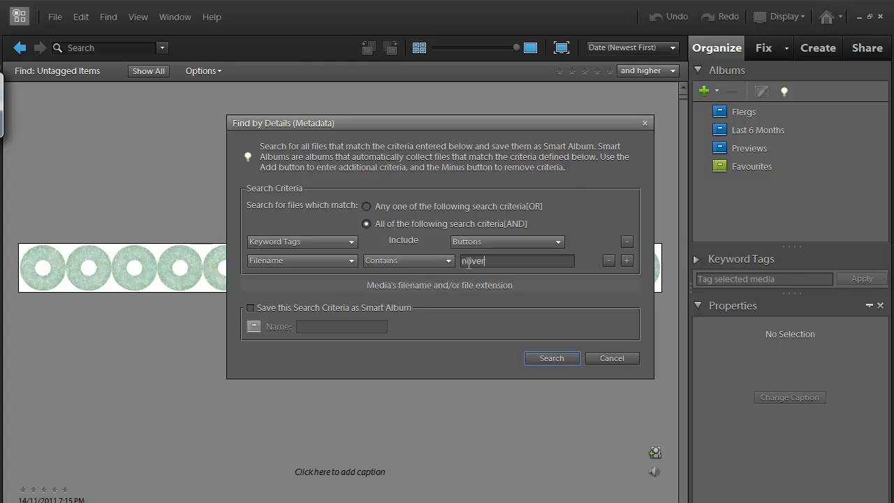
key("BackSpace")
type("mber")
left_click(545, 359)
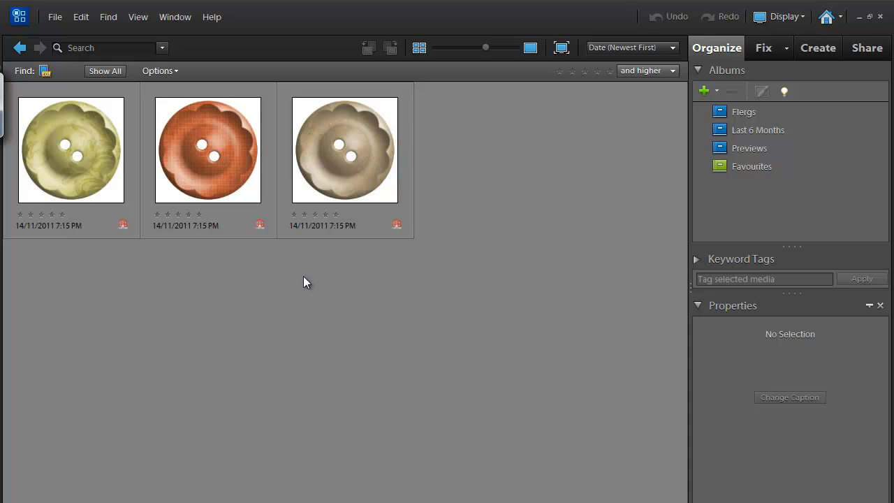
Step: Show the untagged items again and select the cream script butterfly
key("ctrl+shift+q")
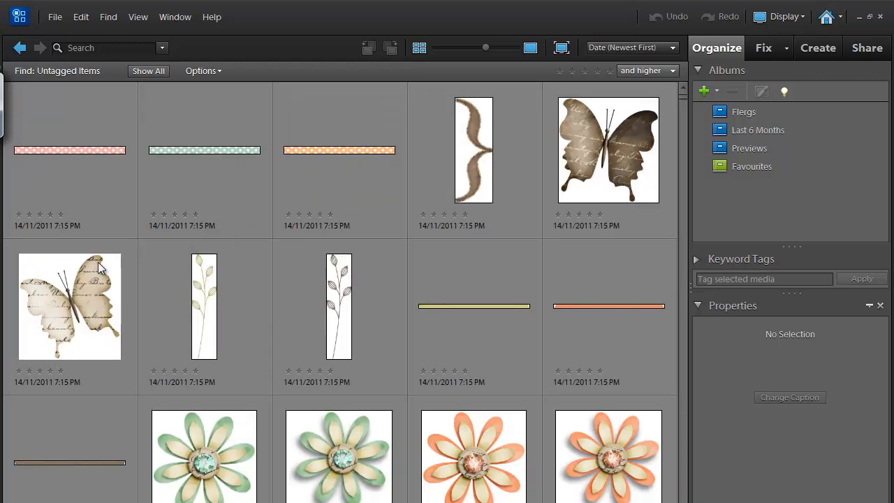
left_click(94, 295)
Step: Search by details without the Buttons tag criterion, for filenames containing butterfl
key("alt+i")
key("m")
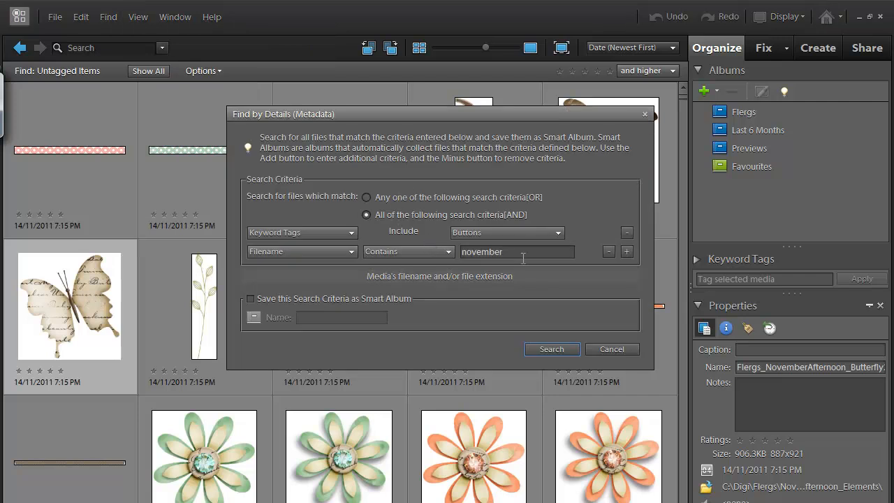
left_click(627, 232)
type("butterfli")
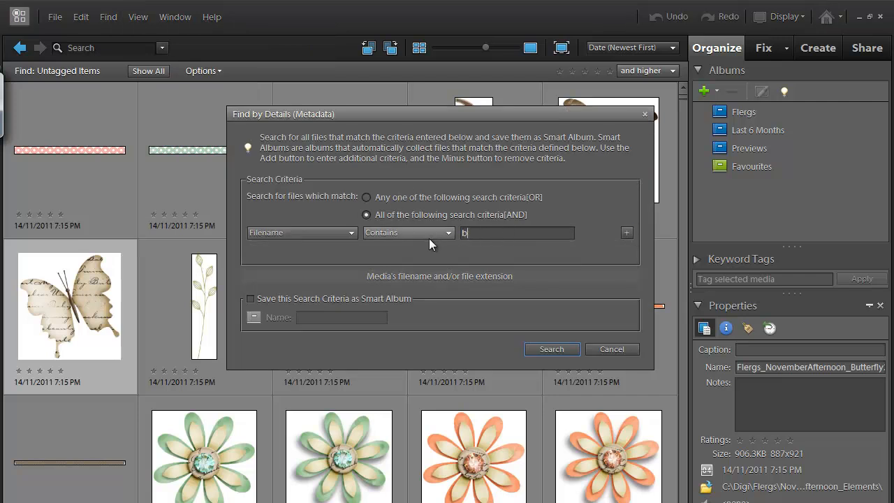
key("BackSpace")
key("Return")
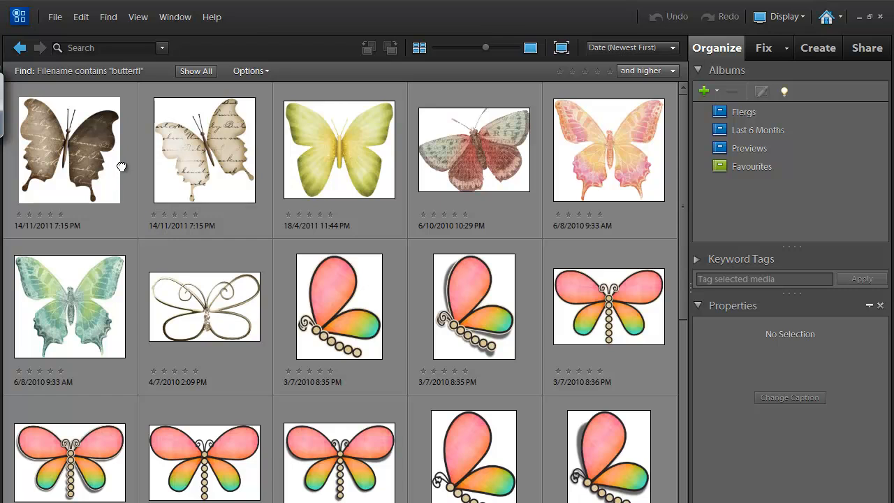
Step: Create a keyword tag named Butterfly in the Scrapbooking category and attach it to all the found butterfly items
left_click(121, 166)
key("ctrl+a")
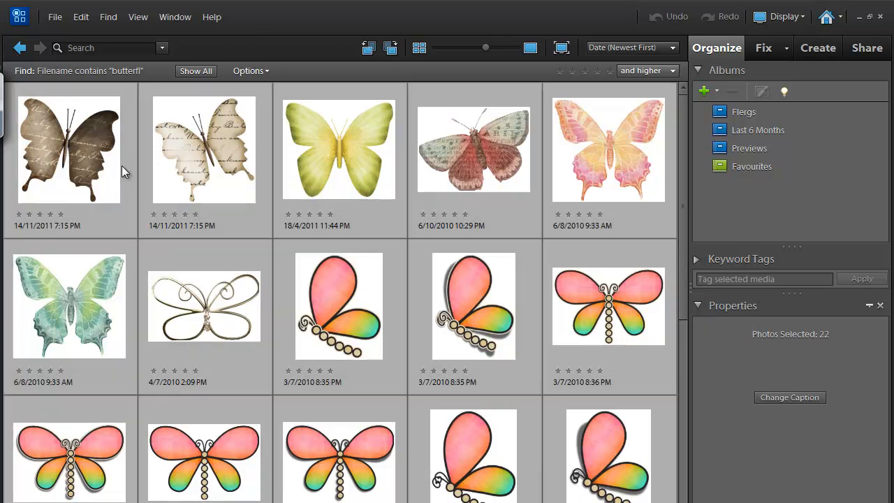
left_click(696, 258)
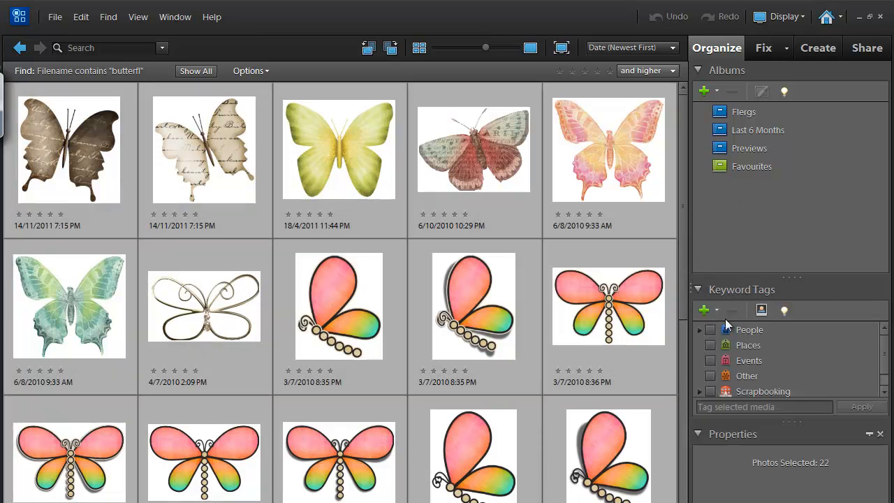
left_click(707, 71)
left_click(699, 192)
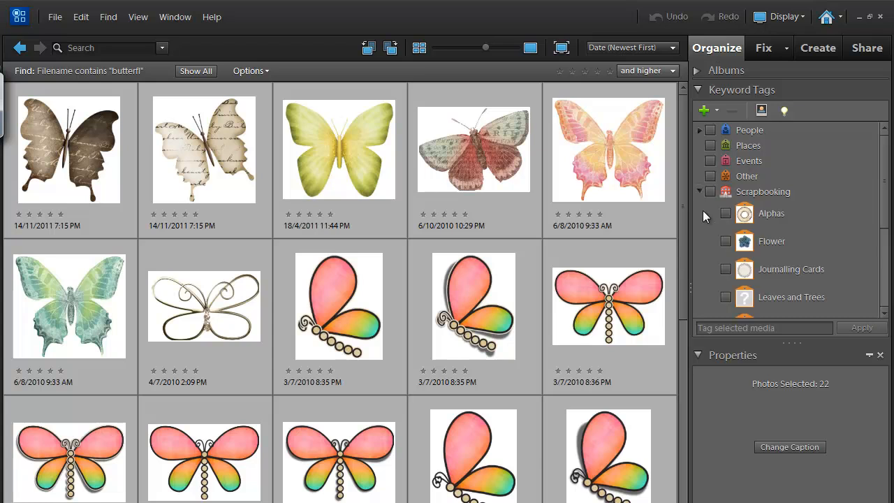
right_click(763, 188)
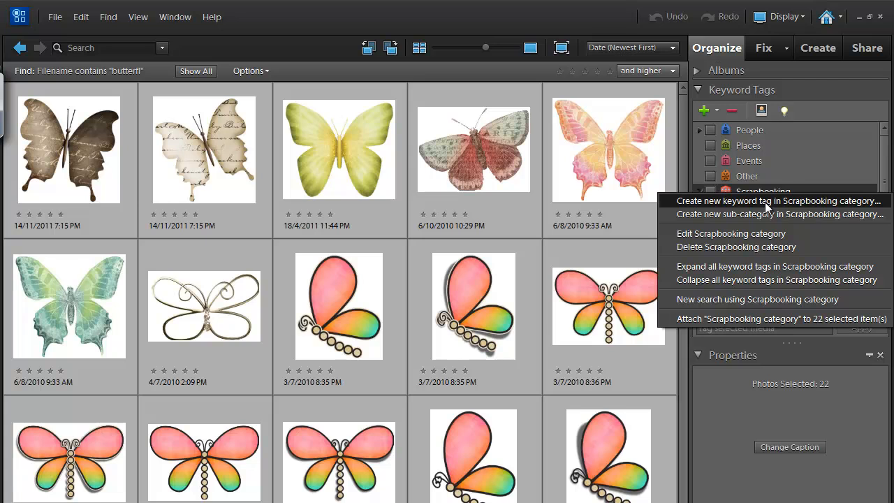
left_click(762, 202)
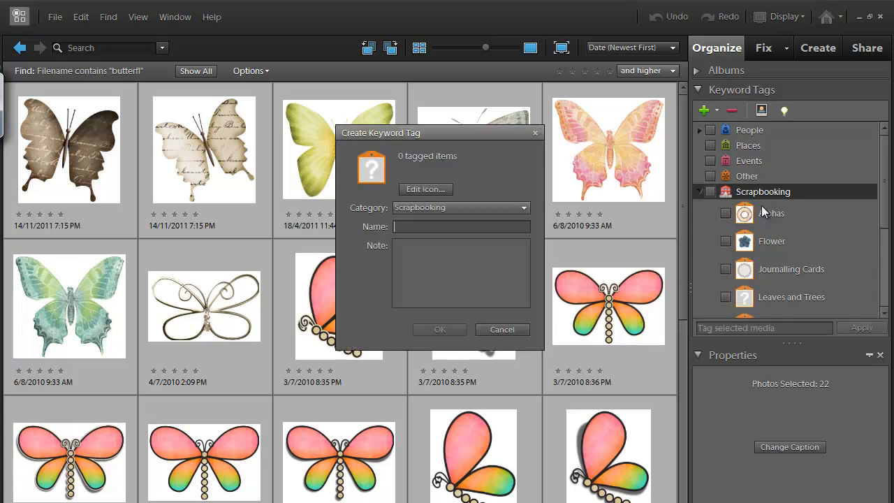
type("Butterfly")
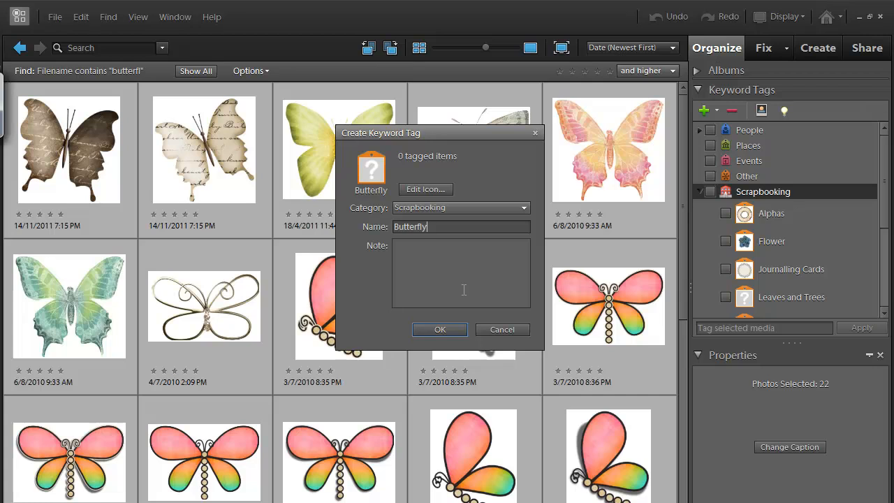
left_click(456, 331)
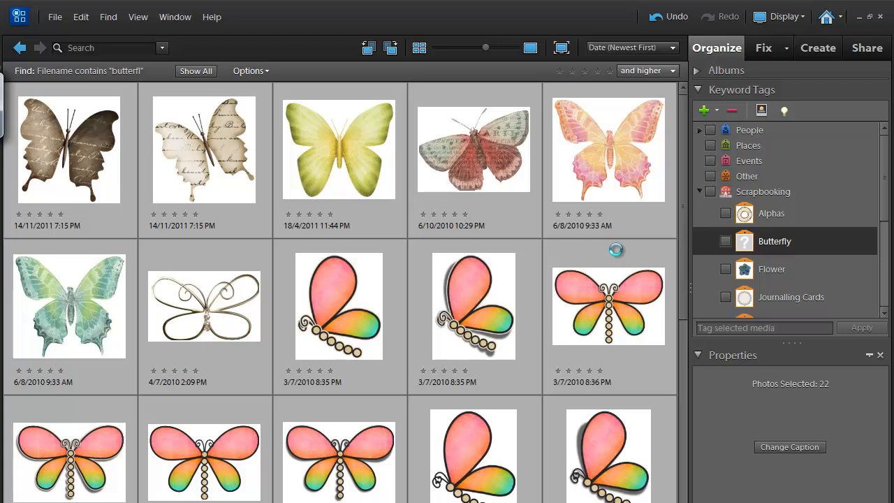
Step: Tag all the pink butterflies among the found items with the Pink keyword tag from the Paper sub-category
left_click(591, 202)
left_click(370, 327, "ctrl")
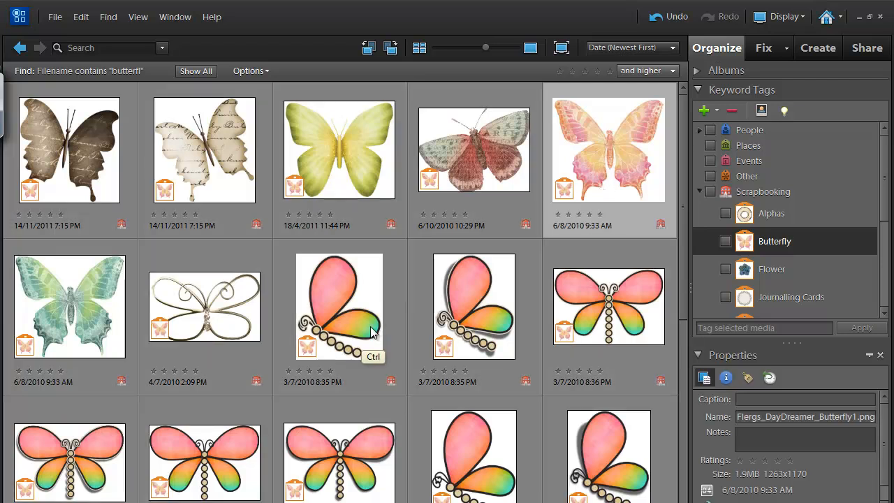
left_click(468, 334, "ctrl")
left_click(568, 323, "ctrl")
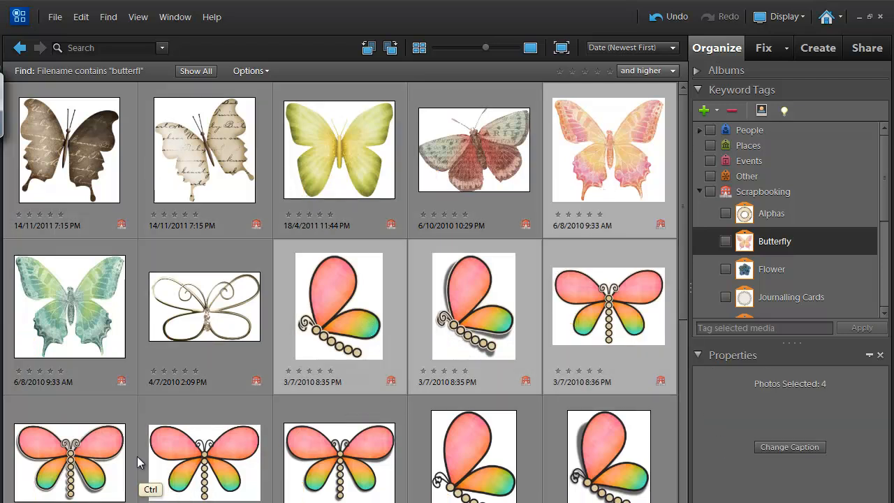
left_click(115, 464, "ctrl")
left_click(210, 464, "ctrl")
left_click(328, 467, "ctrl")
left_click(468, 459, "ctrl")
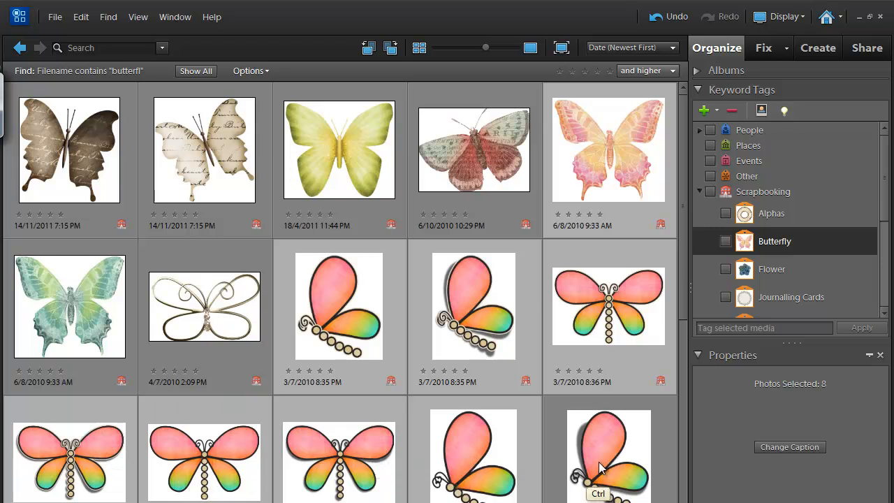
left_click(599, 462, "ctrl")
scroll(684, 377, "down", 3)
left_click_drag(683, 426, 679, 428)
left_click(226, 448, "ctrl")
left_click(313, 456, "ctrl")
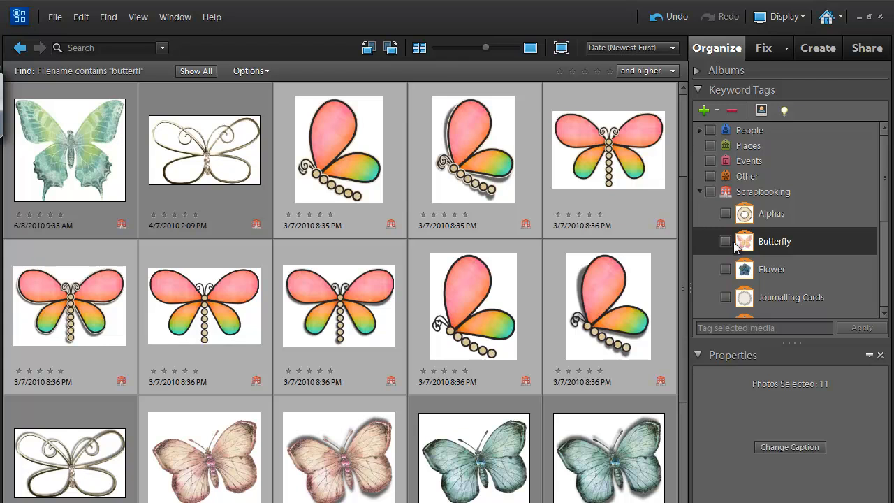
scroll(885, 206, "down", 5)
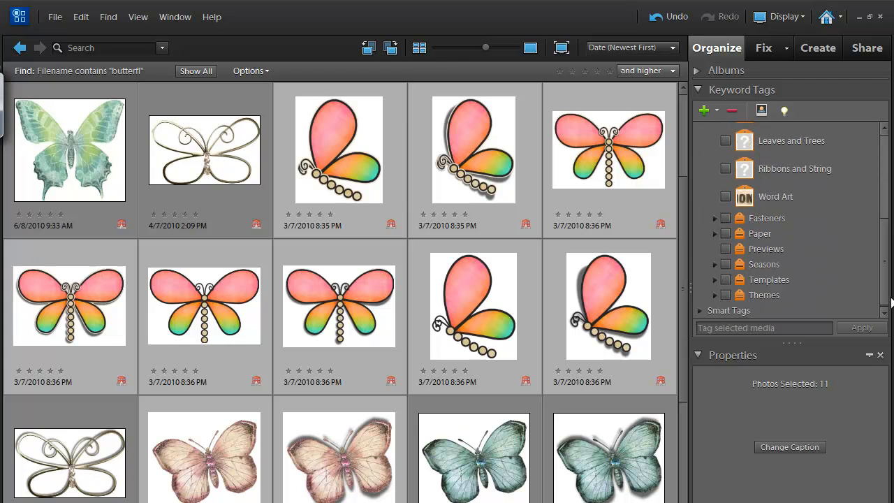
left_click(715, 234)
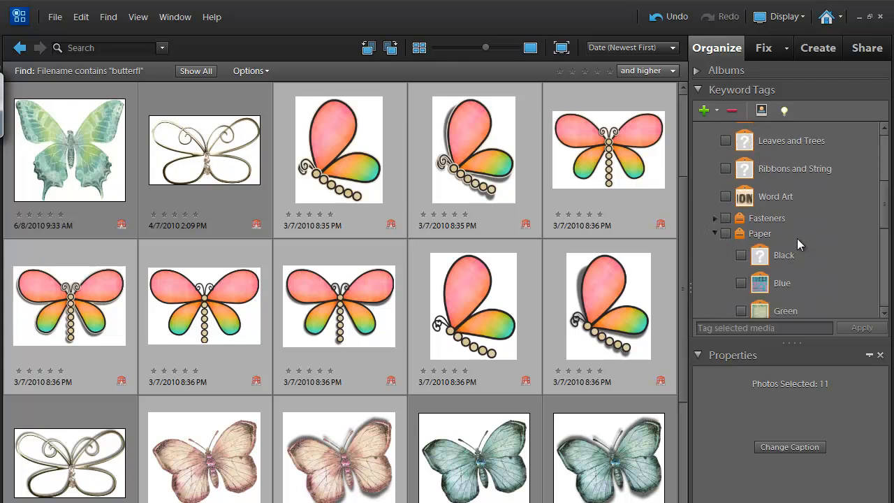
left_click_drag(885, 223, 884, 259)
left_click_drag(741, 181, 664, 262)
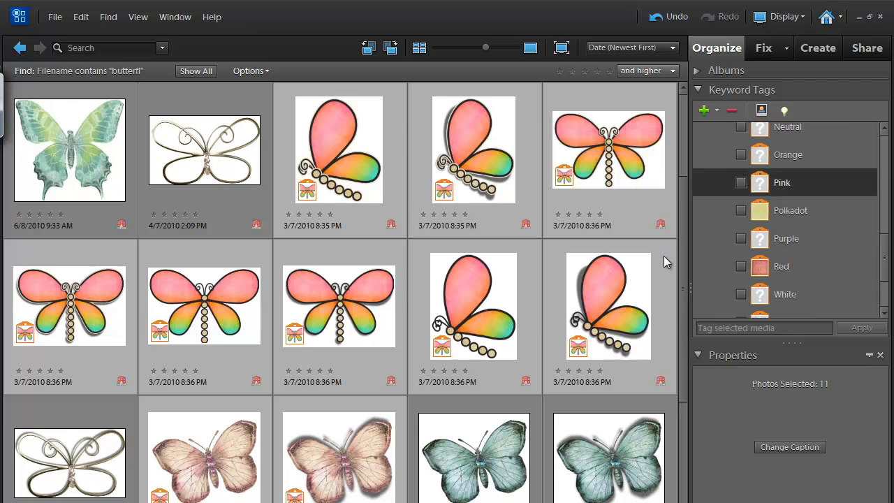
Step: Start a search by details (metadata) with its first criterion set to keyword tags including Butterfly
key("ctrl+shift+f")
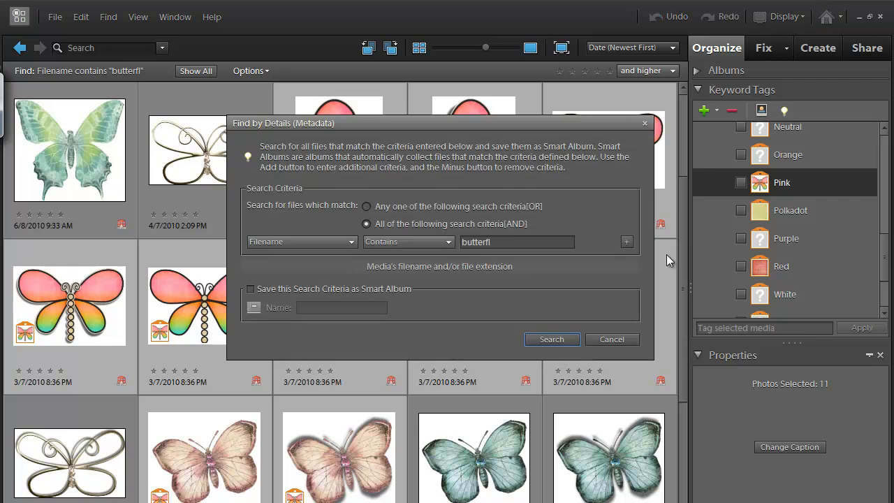
left_click(355, 240)
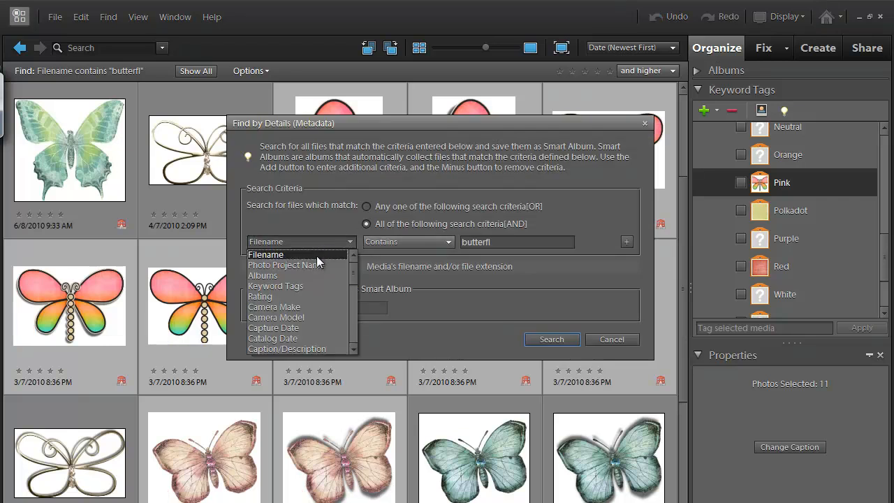
left_click(317, 286)
left_click(463, 245)
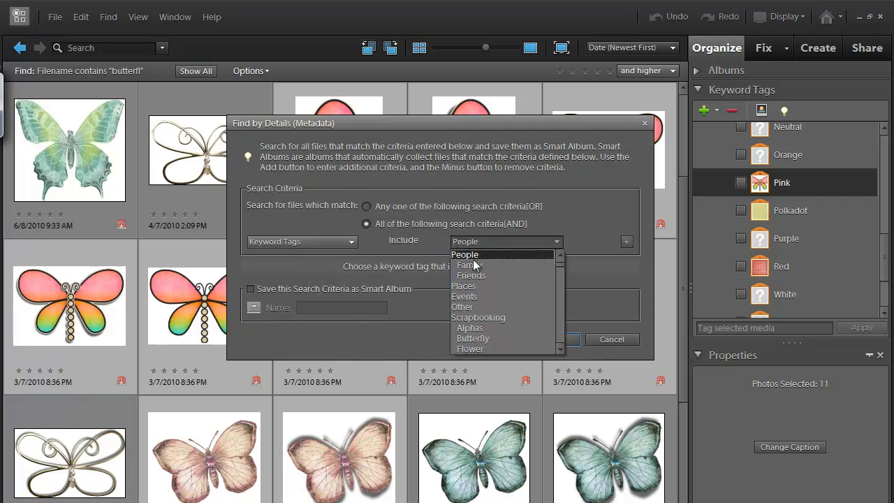
left_click(504, 334)
Step: Add a second criterion for keyword tags including Pink, and run the search
left_click(627, 241)
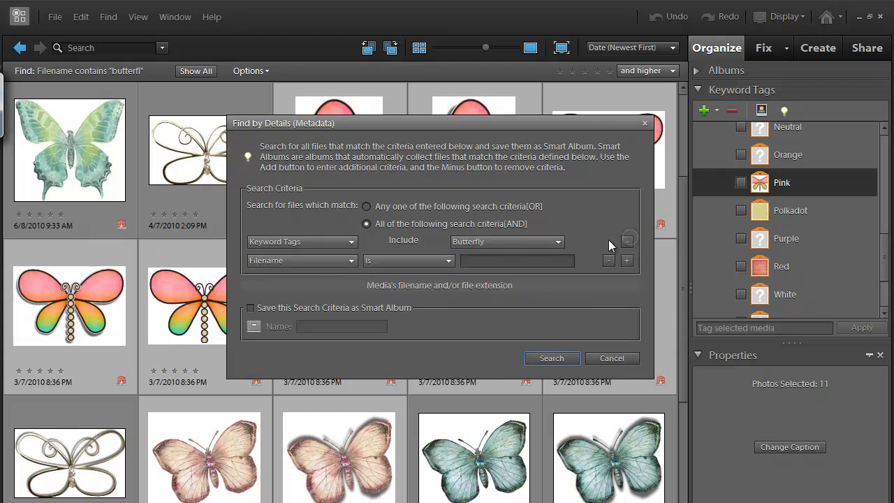
left_click(320, 261)
left_click(314, 304)
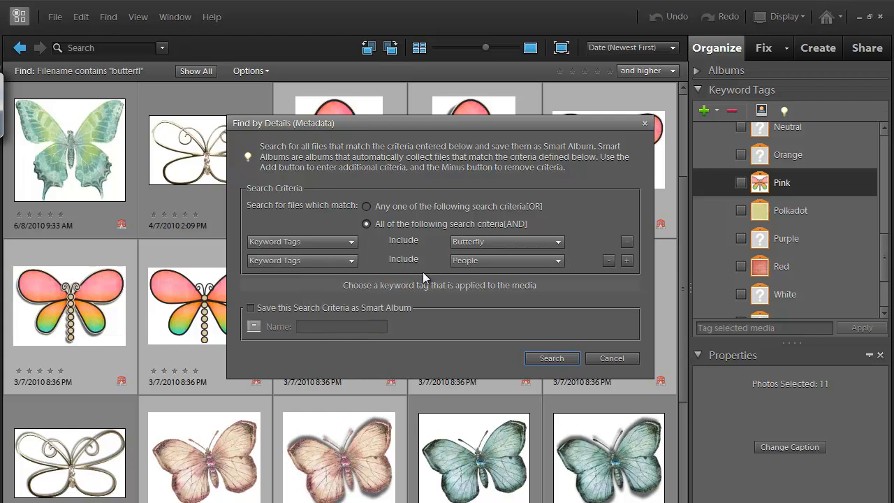
left_click(551, 261)
mouse_move(559, 282)
left_mouse_down()
mouse_move(560, 353)
mouse_move(562, 292)
left_mouse_up()
left_click(490, 296)
left_click(550, 358)
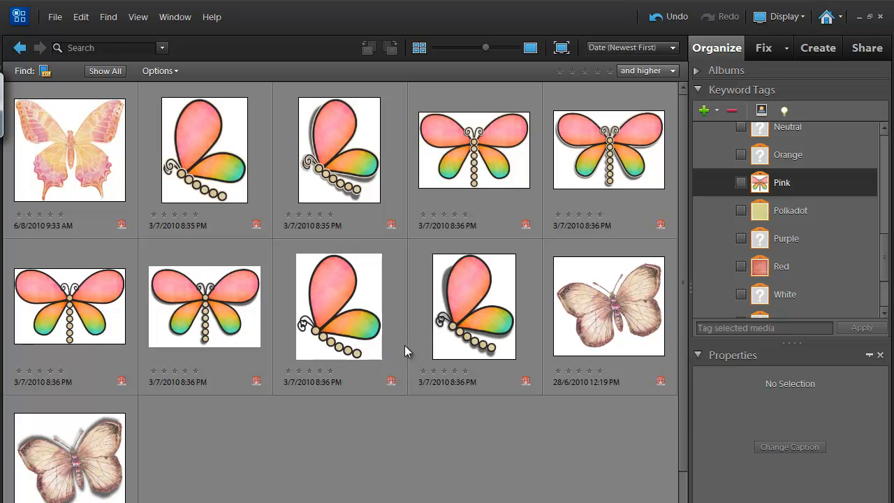
Step: Filter the items directly by the Pink and Butterfly keyword tags, and add the Fasteners sub-category to the filter
left_click(698, 355)
left_click(741, 240)
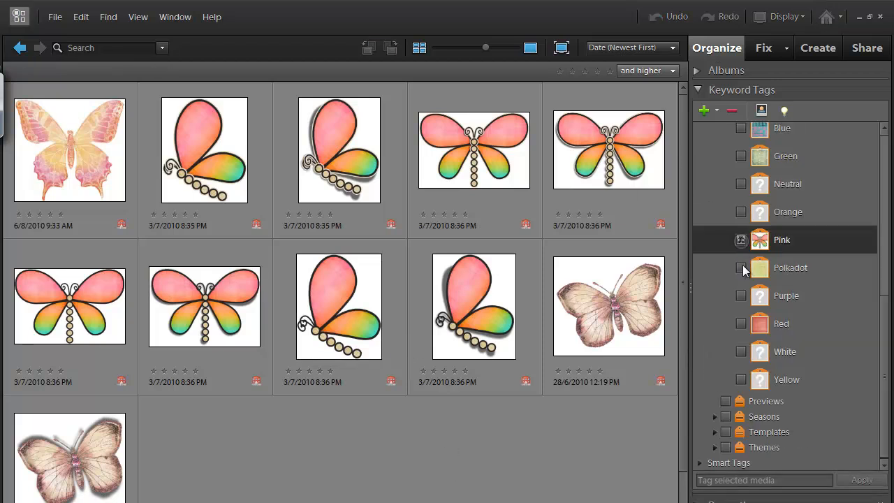
left_click_drag(890, 336, 893, 221)
left_click(725, 154)
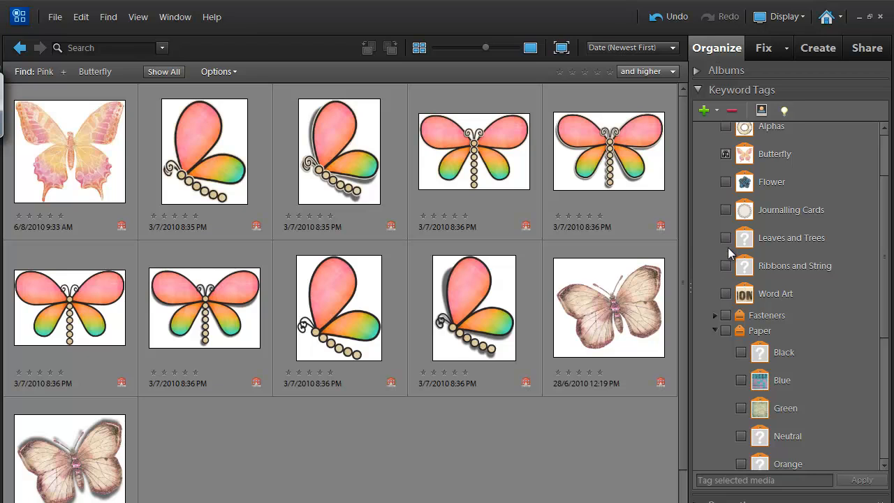
left_click(725, 315)
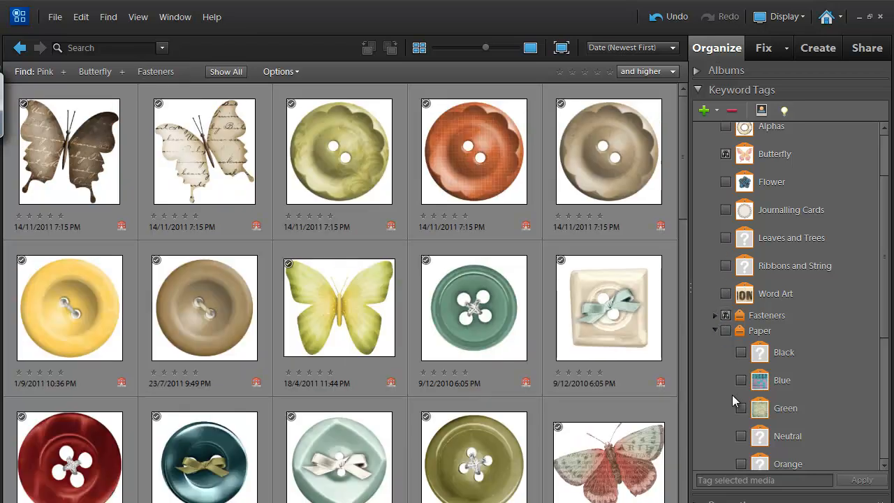
Step: Show all items, return to the previous tag filter, and clear it to show all items again
left_click(233, 71)
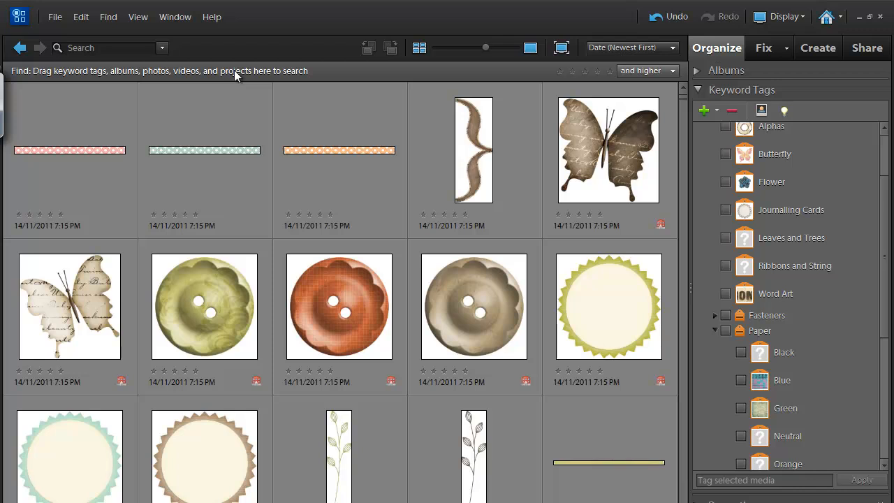
left_click(20, 48)
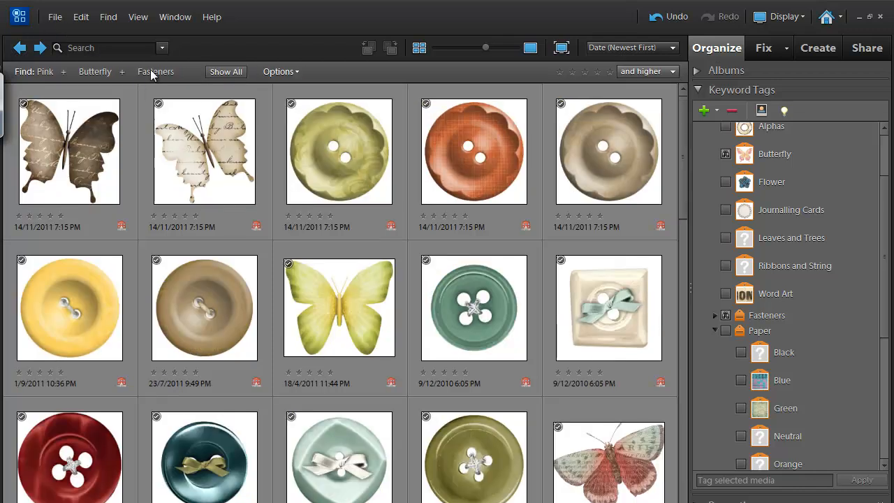
left_click(224, 74)
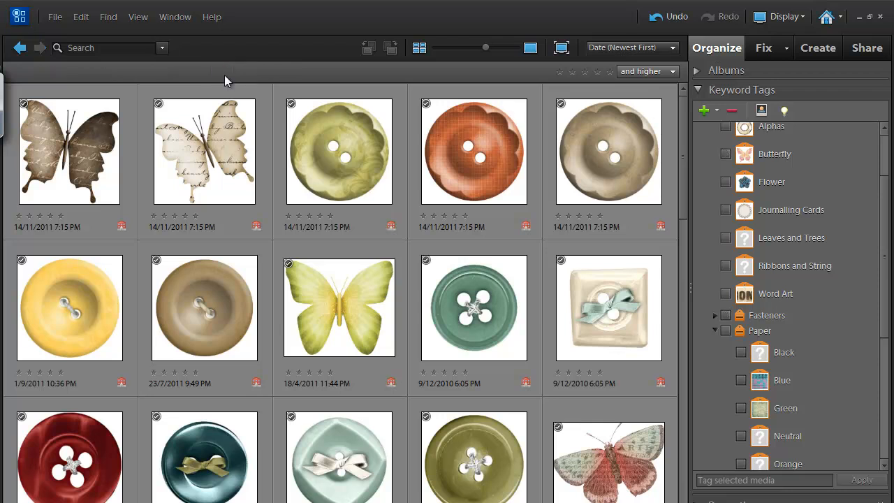
Step: Switch to the AnyMeeting chat, read through the attendees' latest questions, and minimise it again
left_click(344, 502)
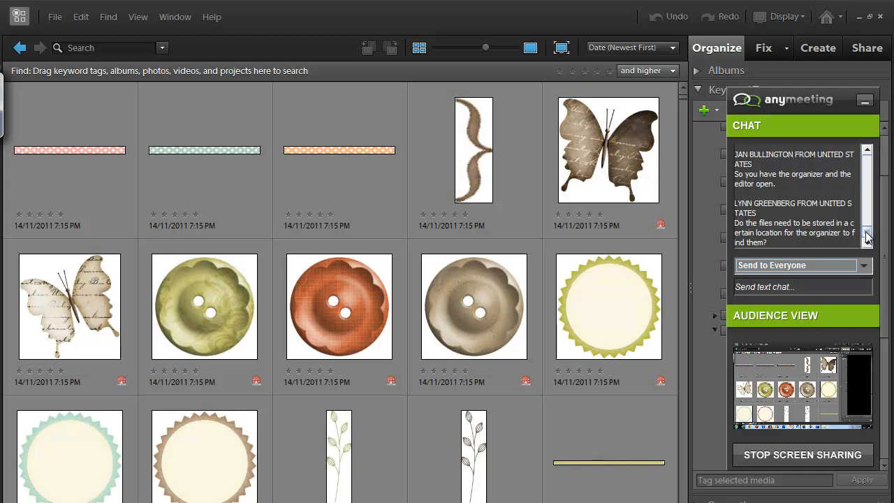
left_click_drag(868, 233, 869, 223)
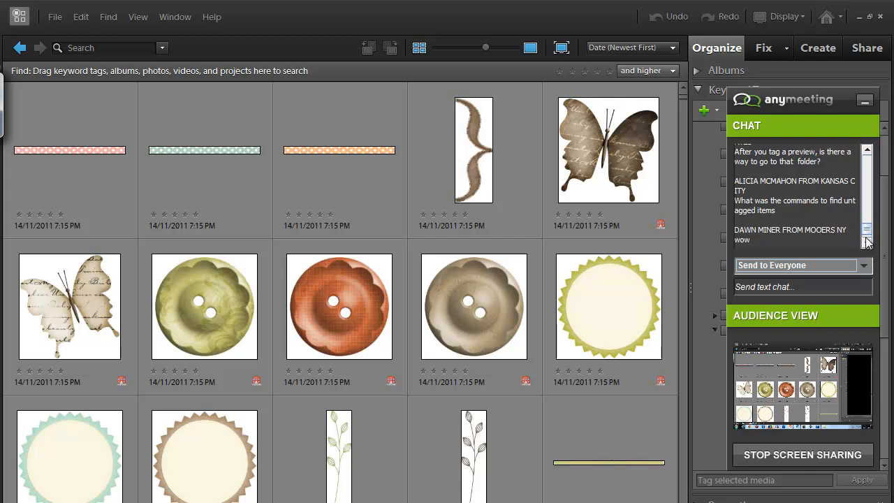
left_click(868, 242)
left_click(868, 241)
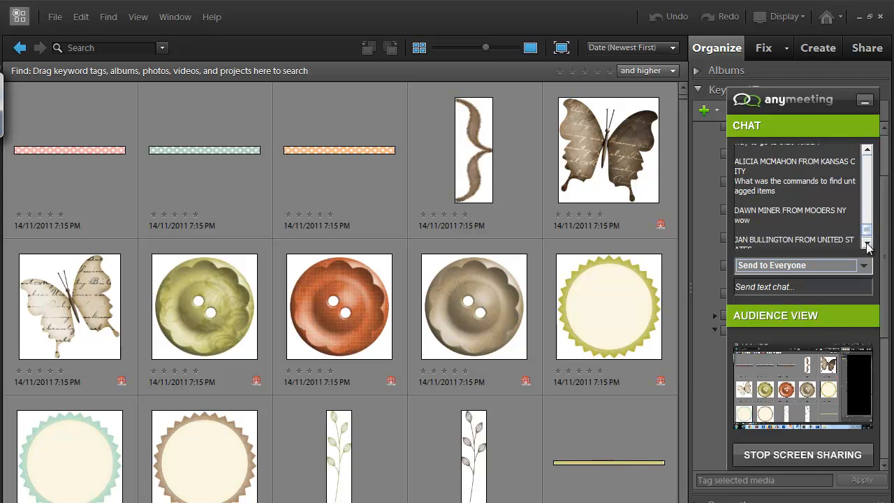
left_click(867, 242)
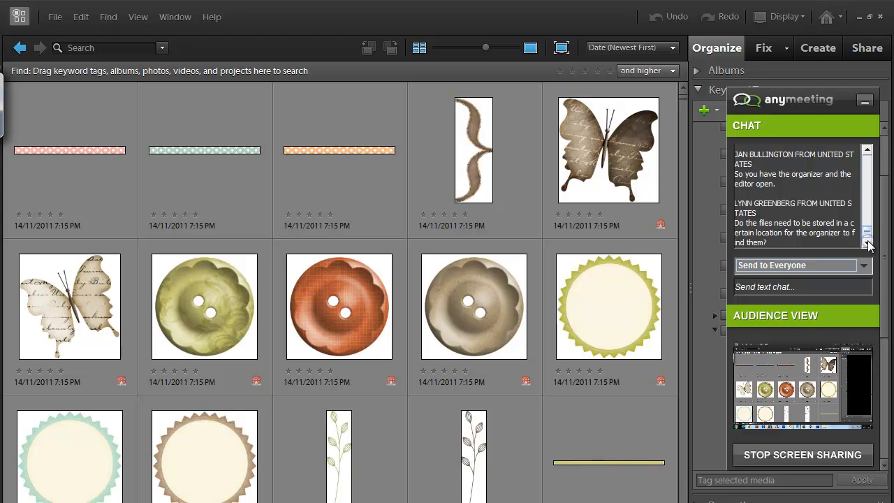
left_click(865, 100)
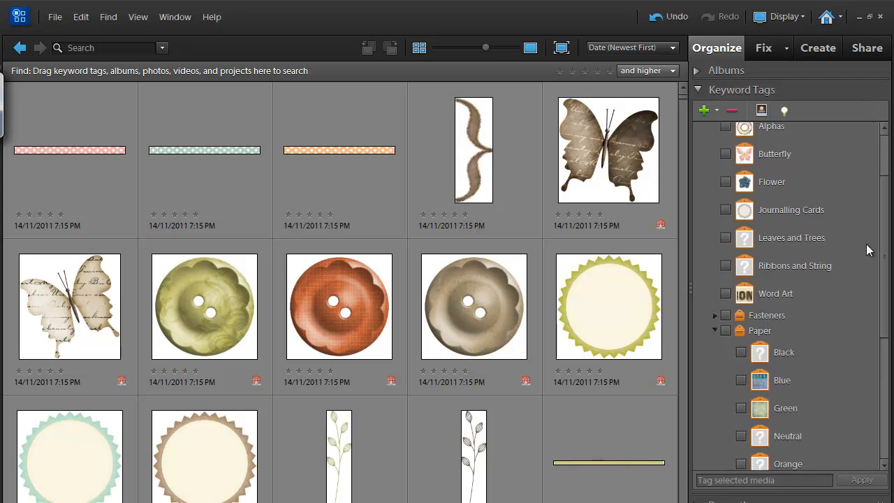
Step: Open the watched folders settings and remove the folder already listed
left_click(55, 17)
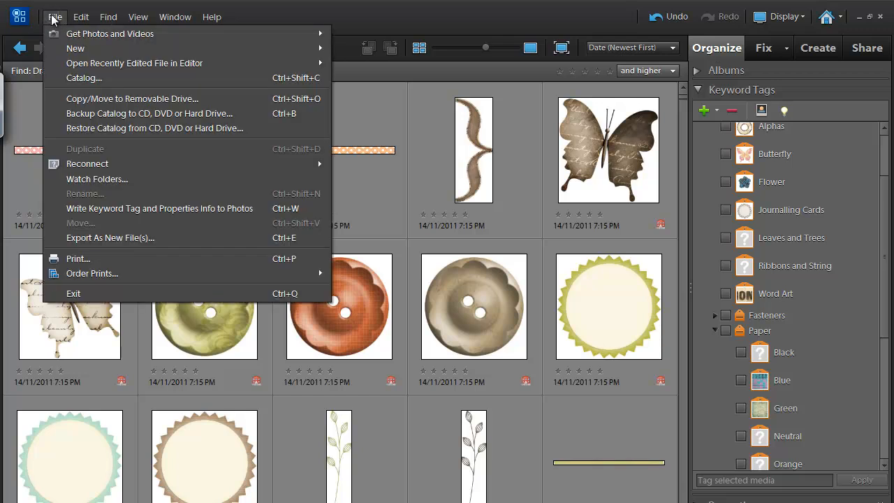
mouse_move(70, 49)
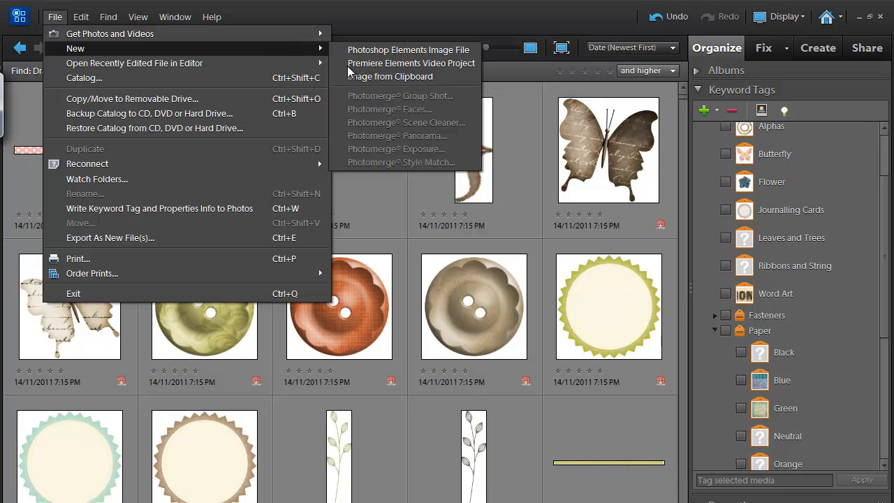
left_click(54, 17)
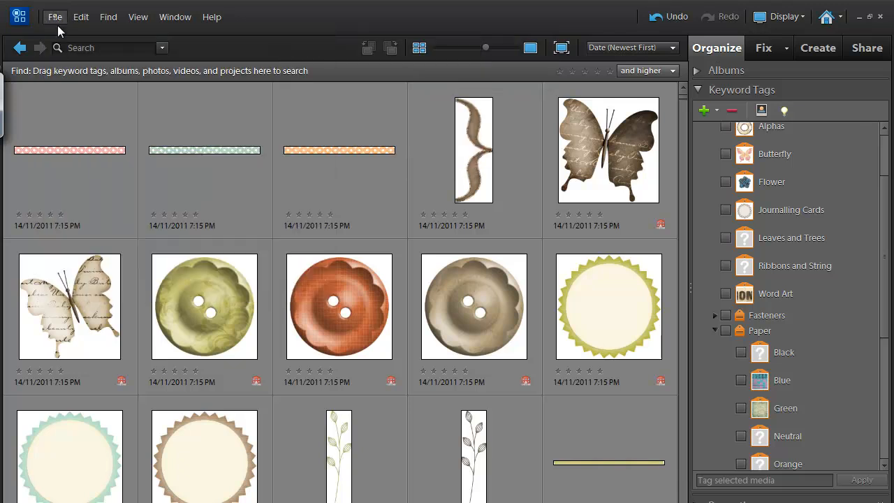
key("Down")
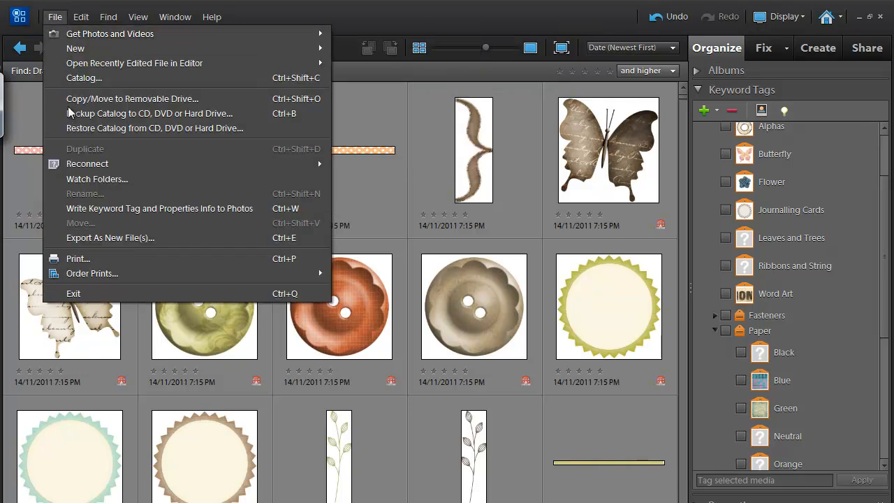
left_click(83, 181)
left_click(357, 149)
left_click(536, 170)
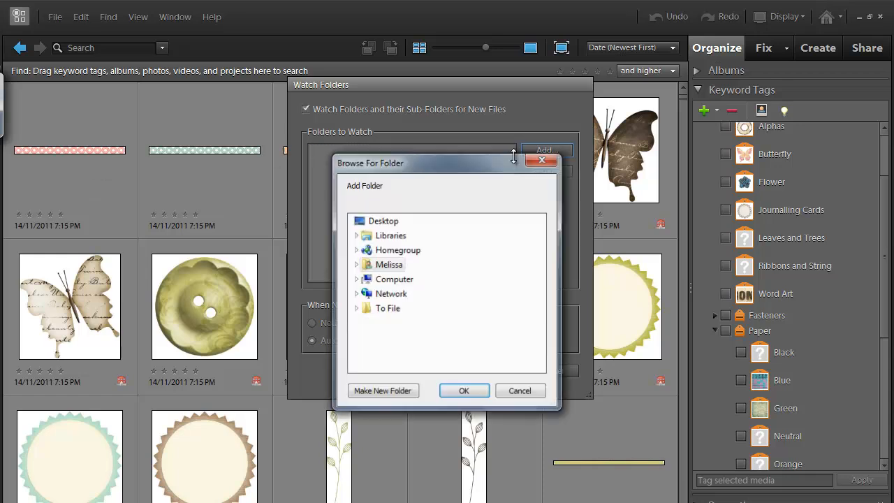
Step: Add C:\Digi\ as a watched folder, with new files added automatically to Elements Organizer
left_click(356, 280)
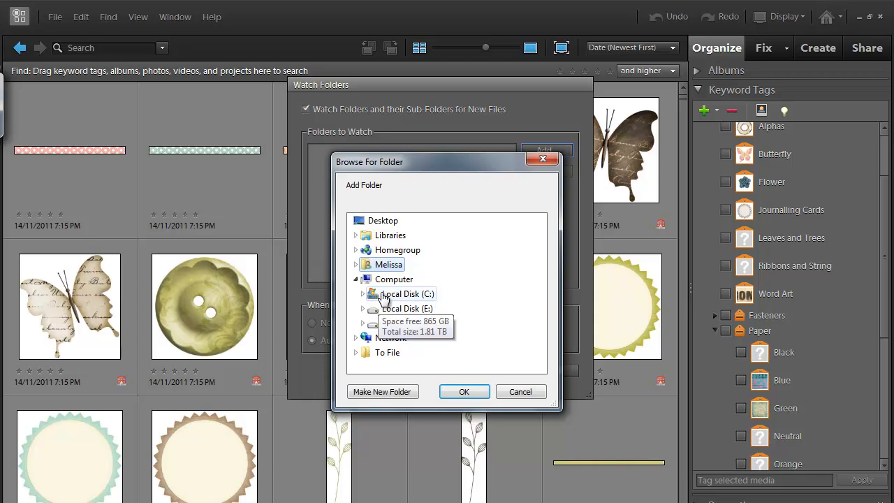
left_click(362, 294)
double_click(381, 323)
left_click(464, 392)
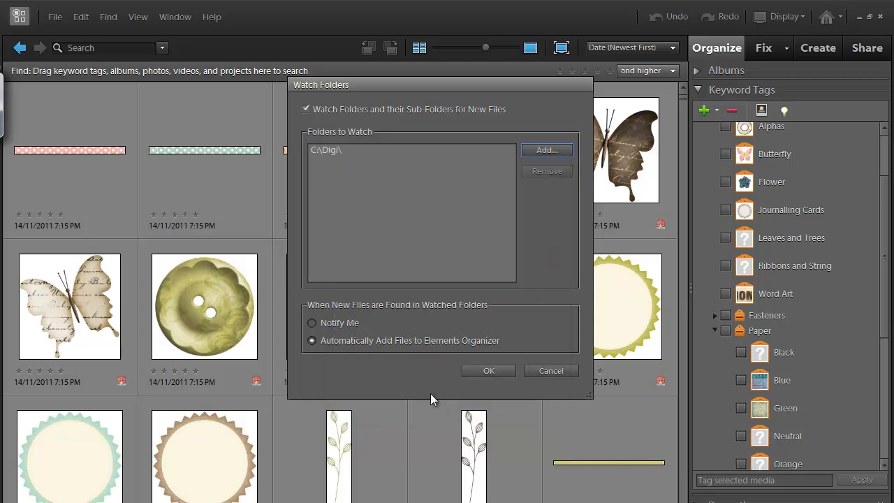
left_click(397, 340)
left_click(493, 374)
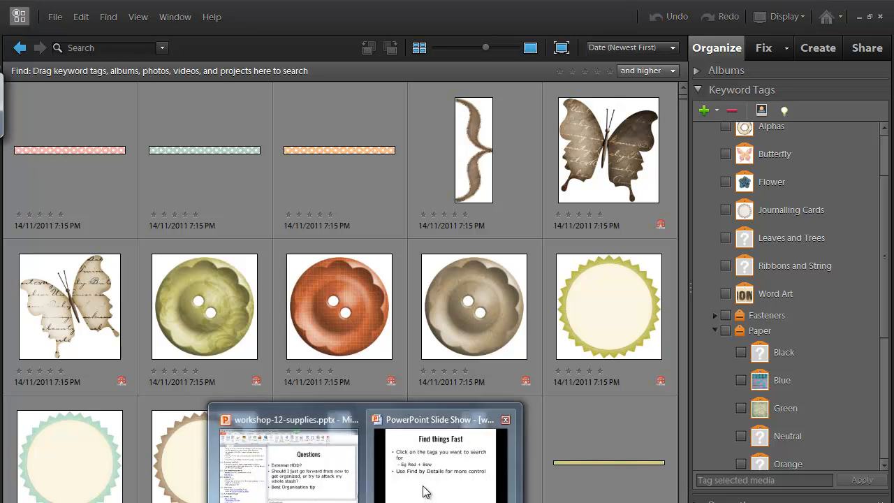
Step: Switch to the PowerPoint slide show, advance to the "Open in Photoshop Elements" slide, and return to the Organizer
left_click(426, 489)
key("Right")
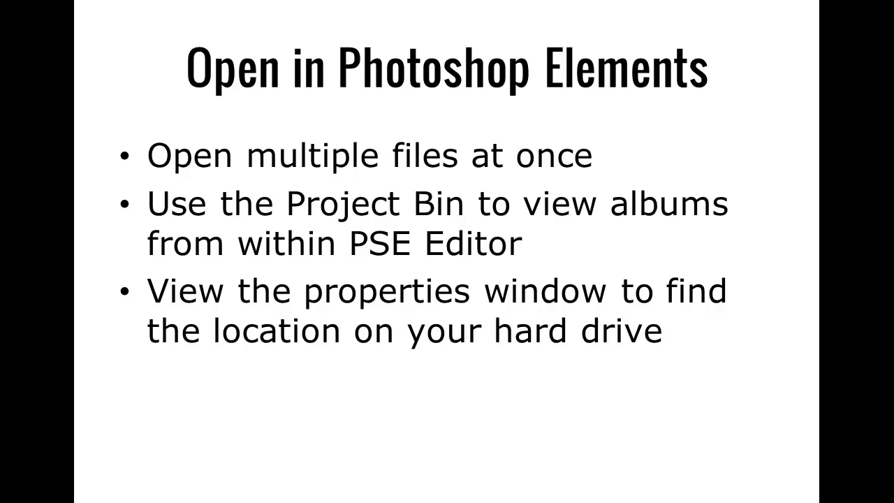
key("alt+Tab")
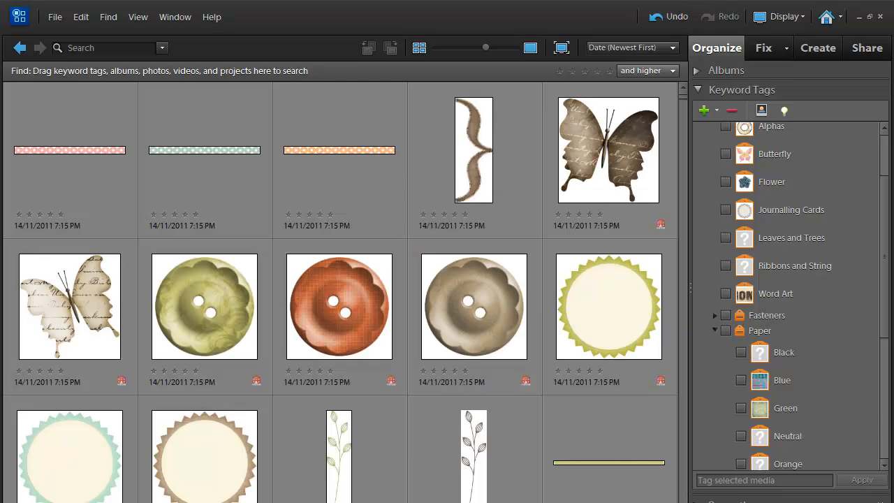
Step: Show the properties of the green scalloped circle, view its file location in Windows Explorer, and close that window
left_click(70, 150)
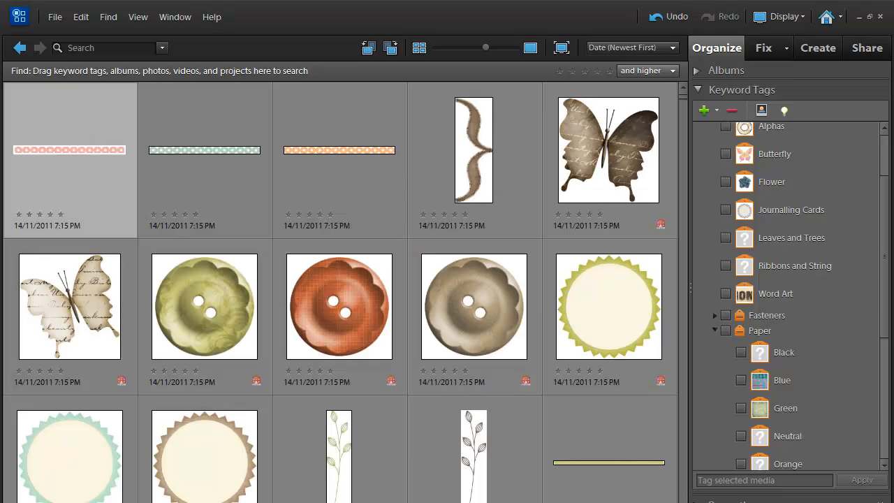
left_click(698, 500)
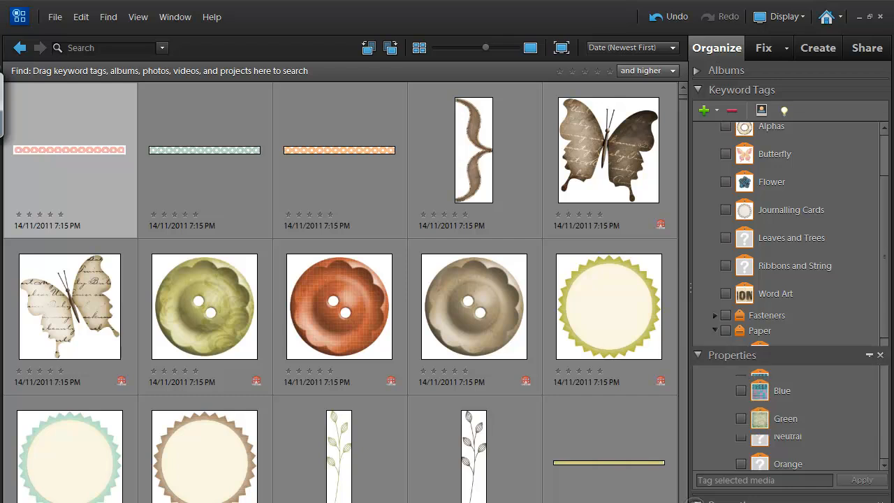
left_click(631, 321)
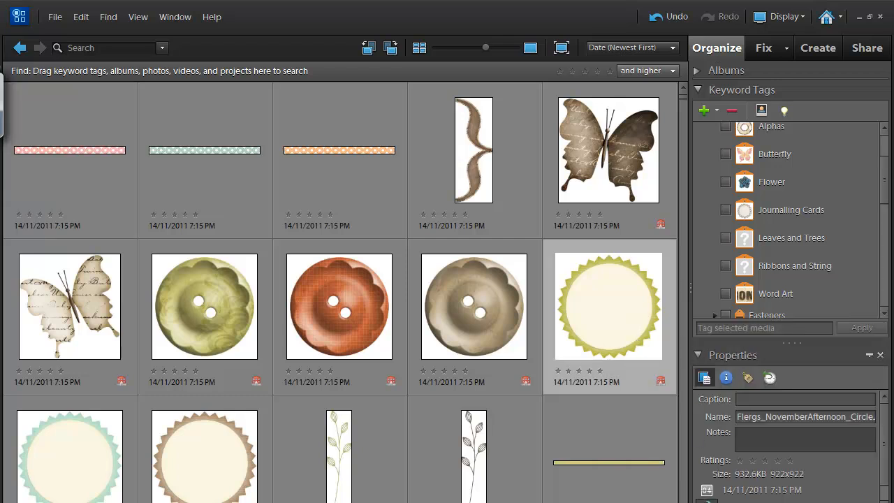
left_click(706, 501)
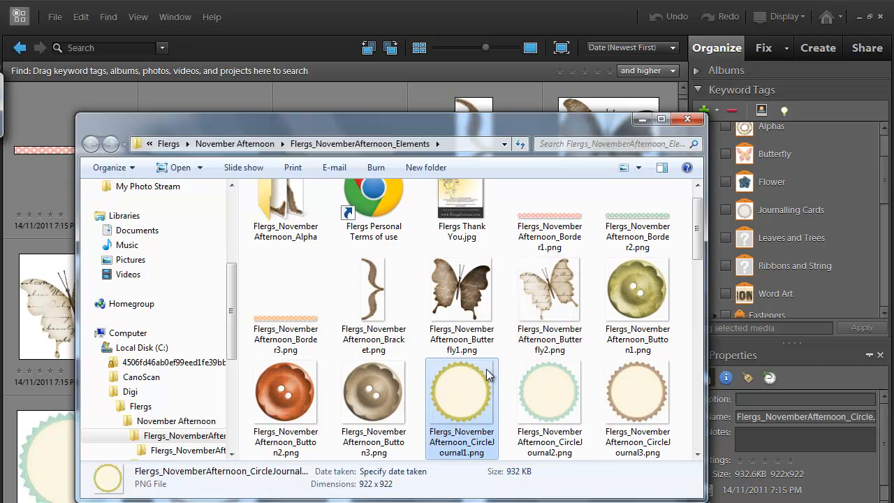
left_click(689, 120)
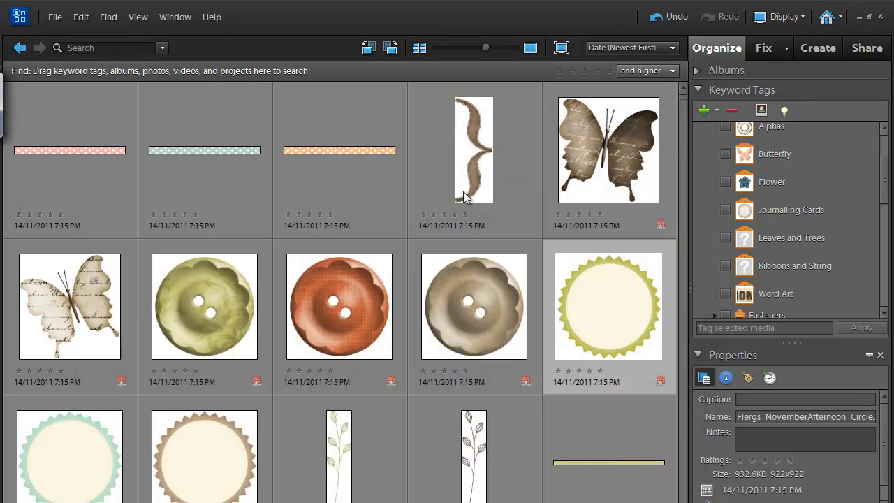
Step: Open the light script butterfly in Photoshop Elements Editor, minimising the AnyMeeting chat
left_click(471, 199)
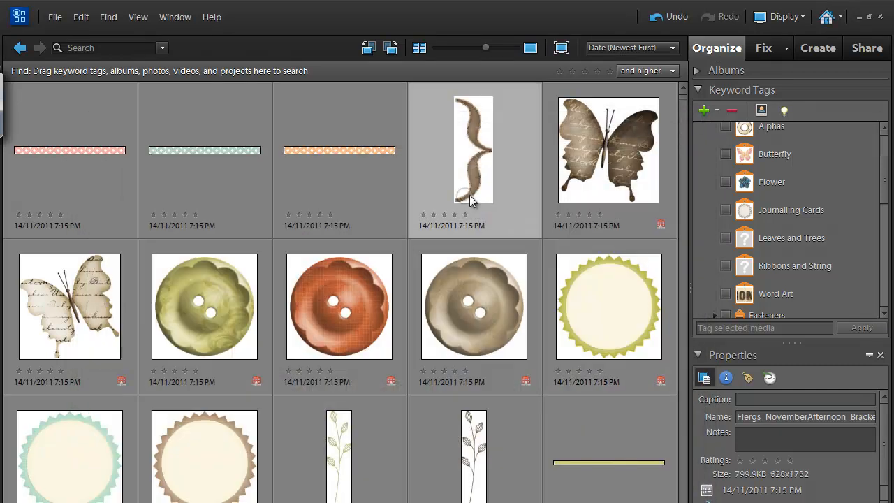
left_click(107, 315)
right_click(107, 314)
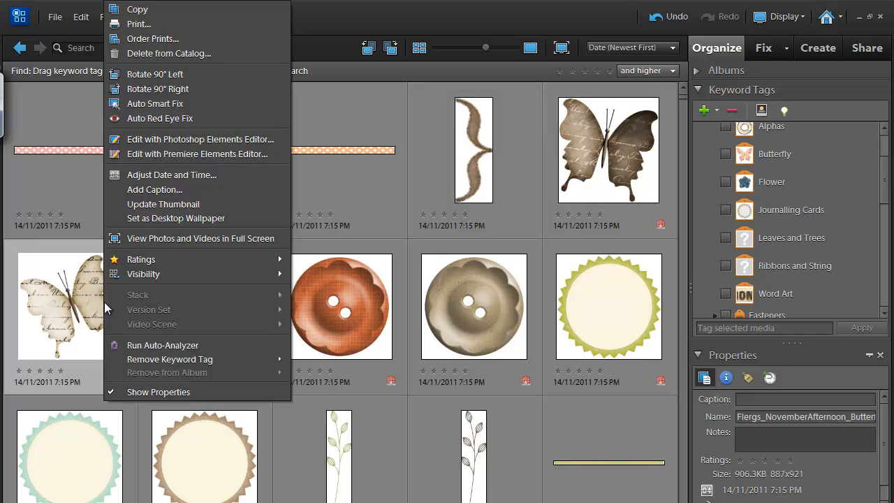
left_click(146, 142)
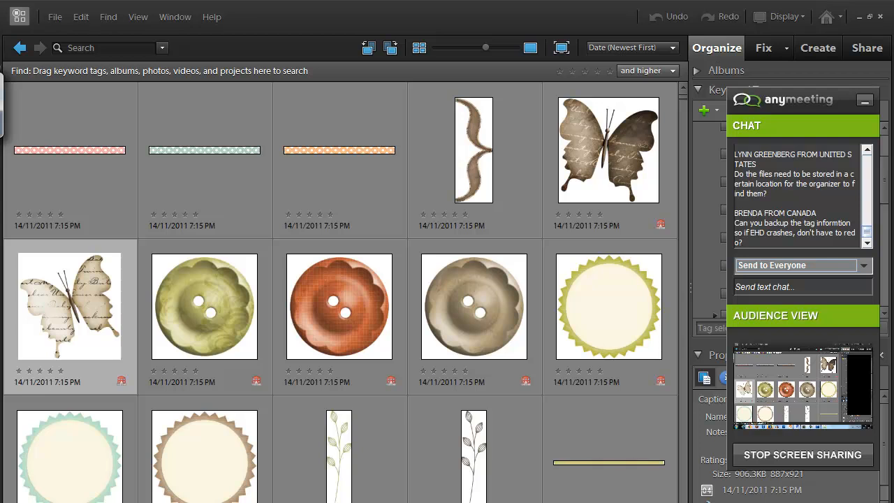
key("alt+Tab")
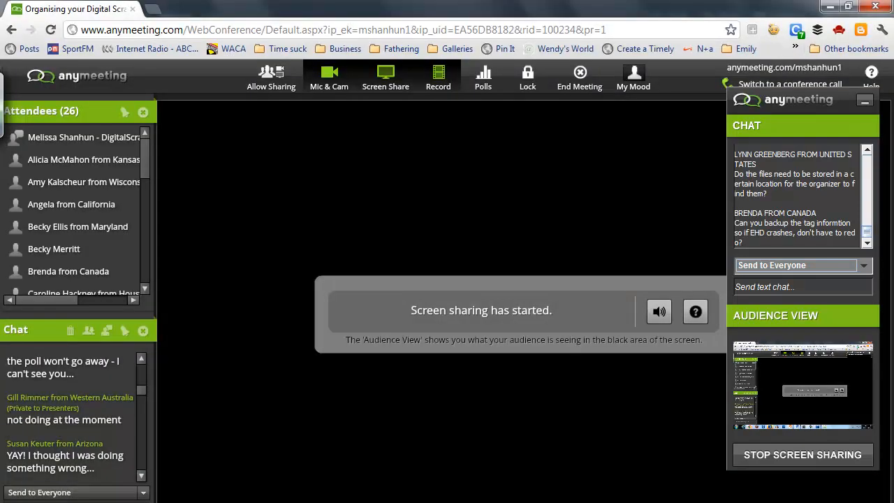
key("alt+Tab")
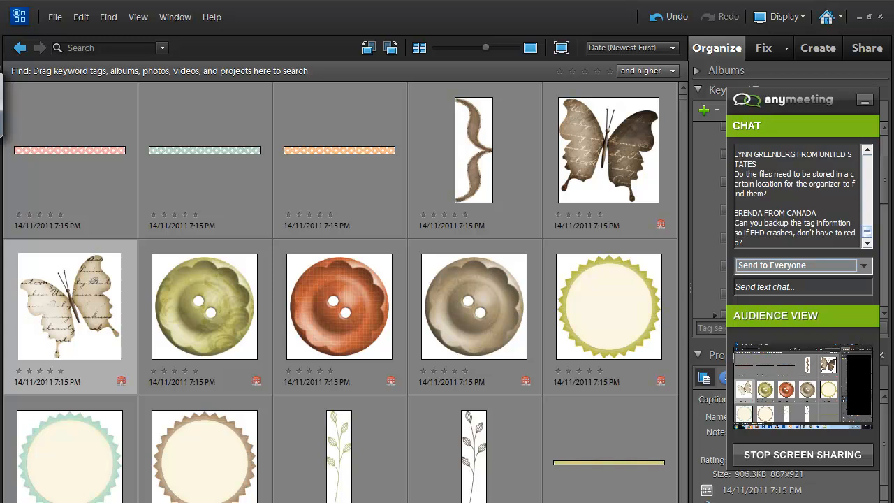
key("alt+Tab")
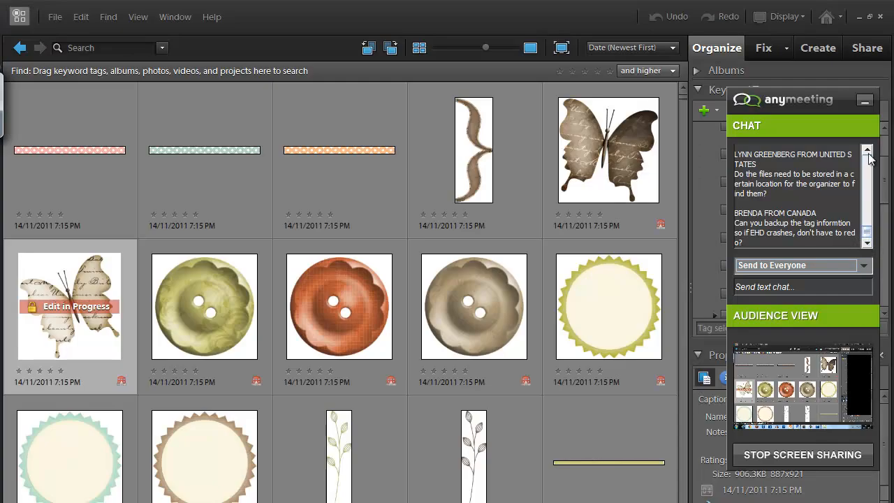
left_click(864, 101)
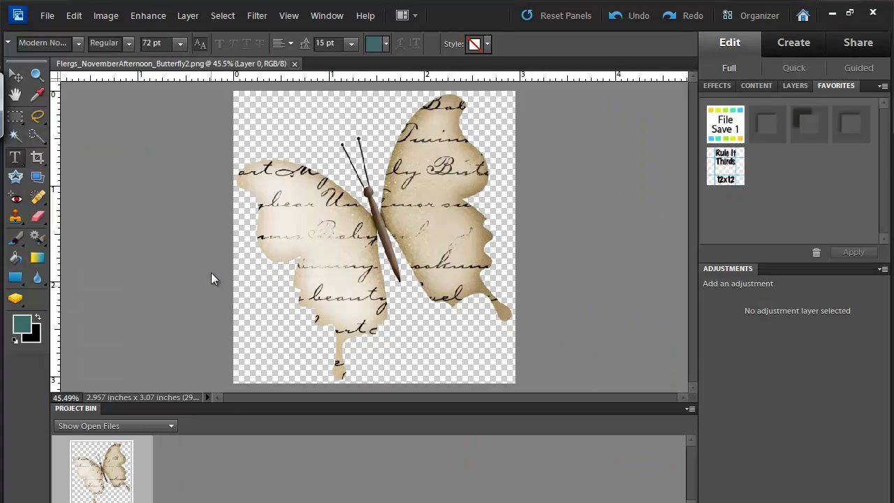
Step: Set the Project Bin to files selected in Organizer, adding the orange button, green and brown circles, and green branch to the Organizer selection
left_click(97, 432)
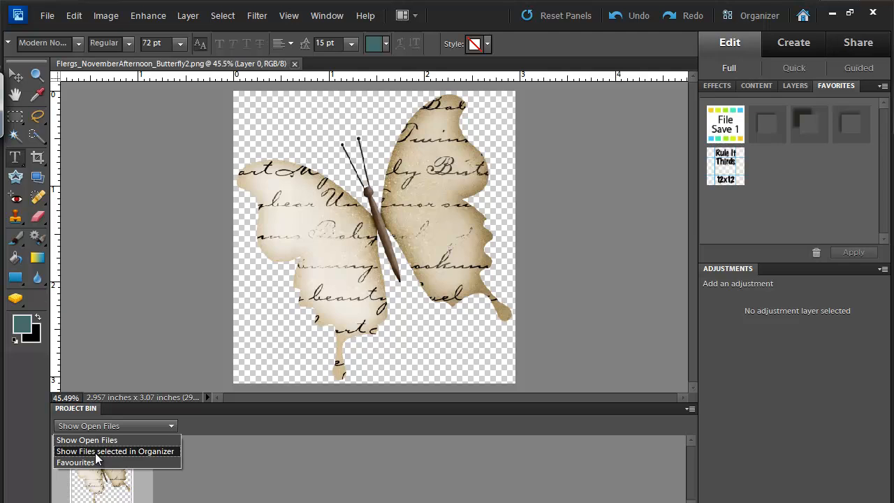
left_click(97, 455)
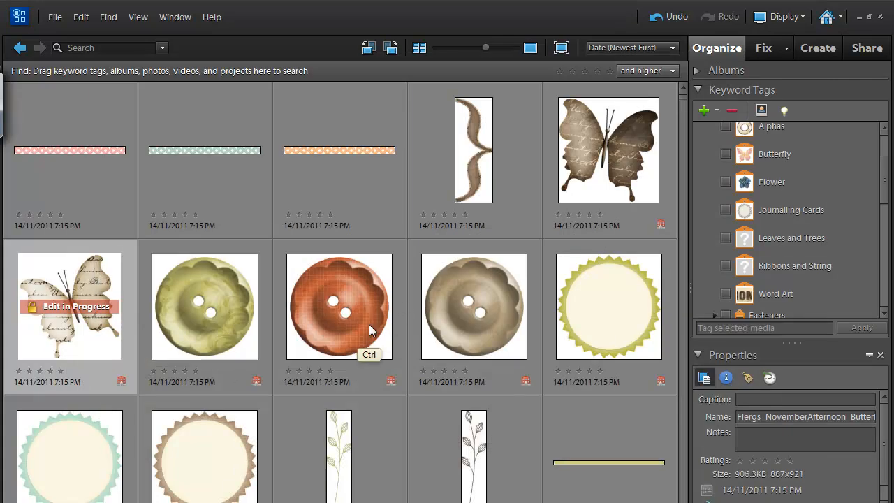
left_click(388, 241, "ctrl")
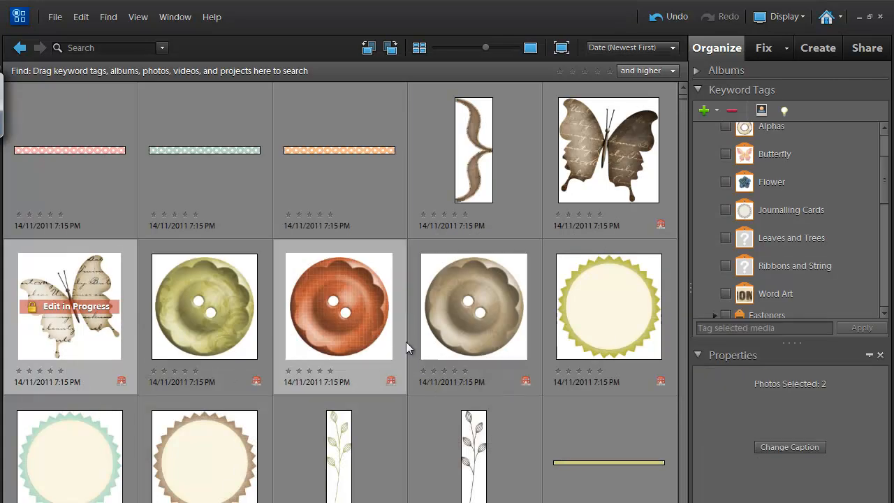
left_click(580, 332, "ctrl")
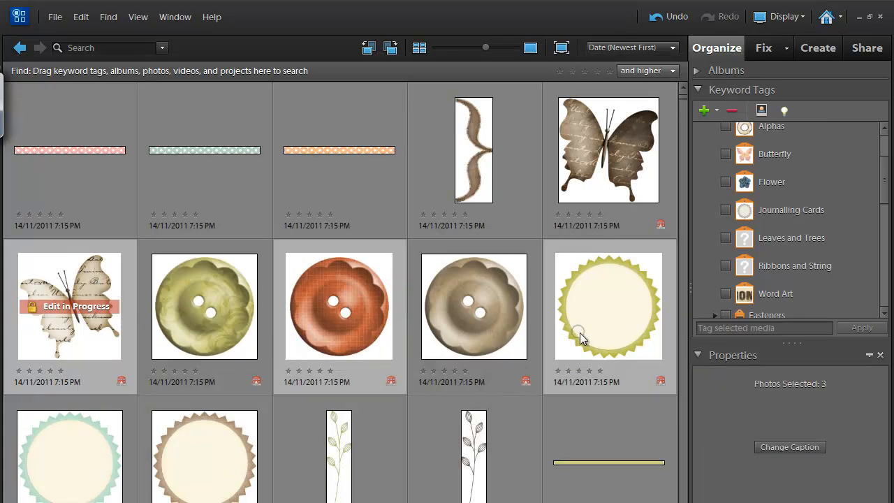
left_click(360, 488, "ctrl")
left_click(231, 488, "ctrl")
key("alt+Tab")
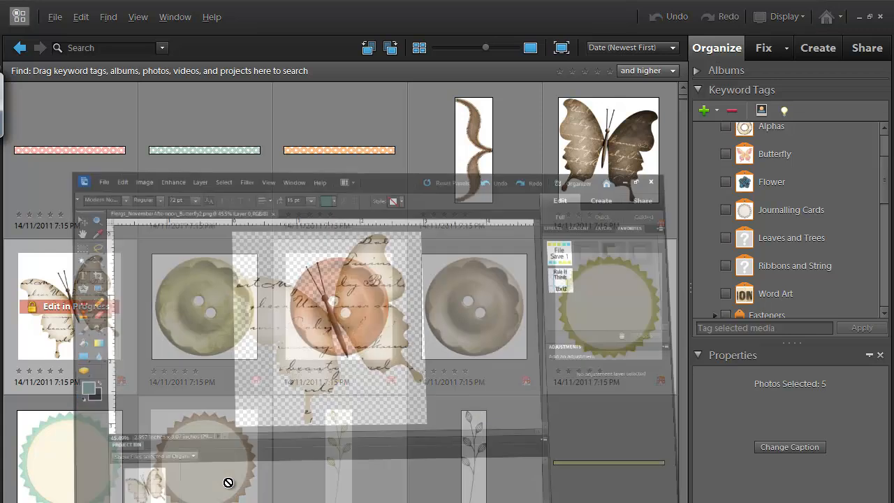
left_click(132, 425)
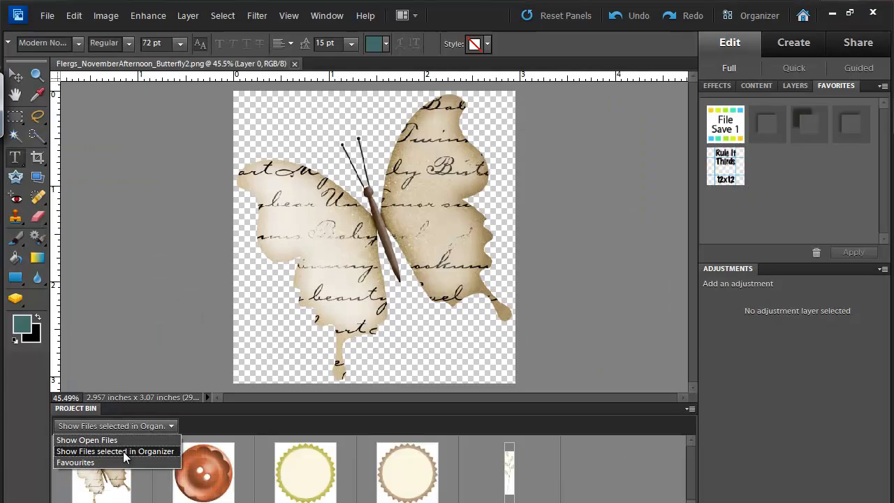
left_click(126, 452)
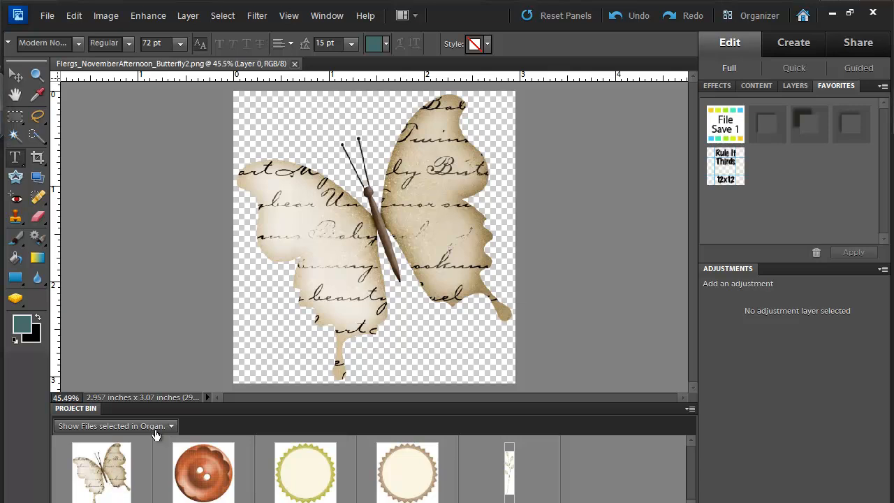
Step: Place the orange button, green scalloped circle and green branch from the Project Bin onto the butterfly image, and close it without saving
left_click_drag(199, 476, 292, 308)
left_click_drag(305, 469, 408, 278)
mouse_move(506, 498)
left_mouse_down()
mouse_move(509, 482)
mouse_move(358, 210)
mouse_move(339, 288)
left_mouse_up()
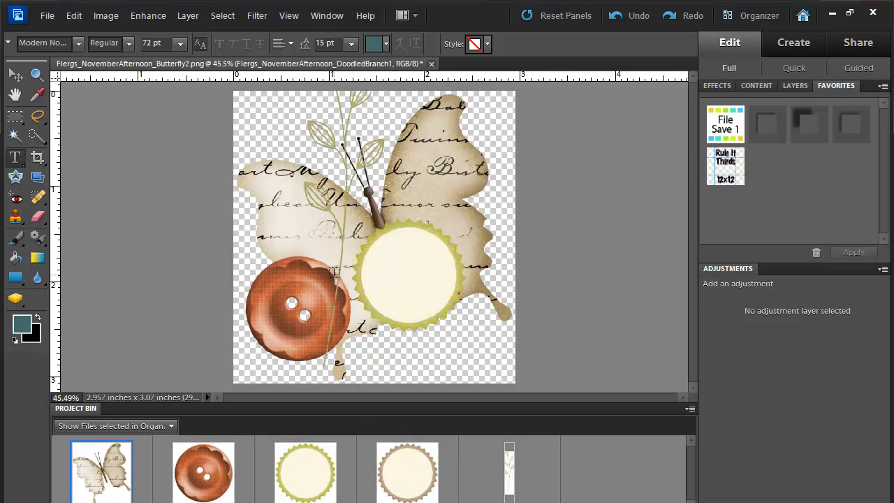
left_click(431, 63)
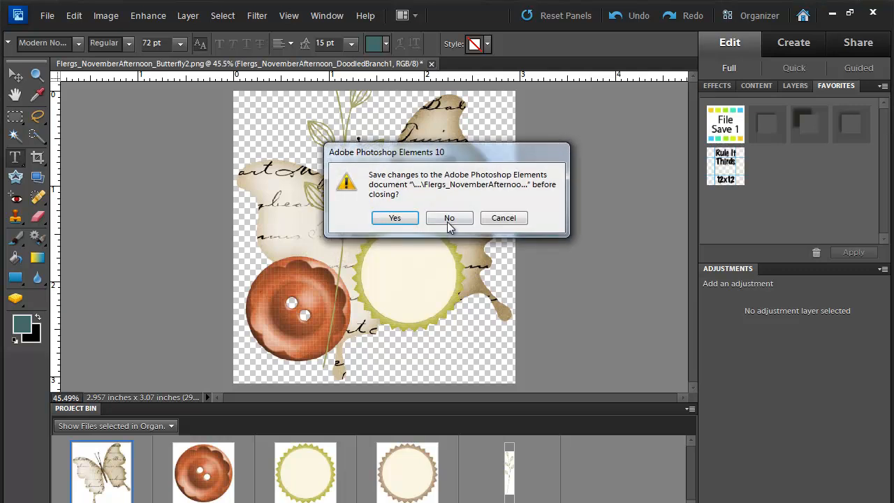
left_click(450, 217)
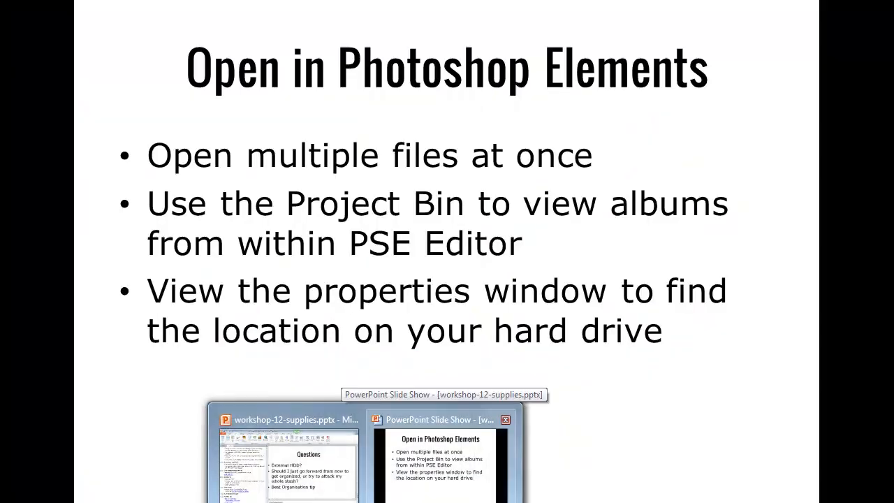
Step: Advance the PowerPoint slide show to the Files Disconnected? slide, and run a reconnect of all missing files in Elements Organizer
left_click(440, 462)
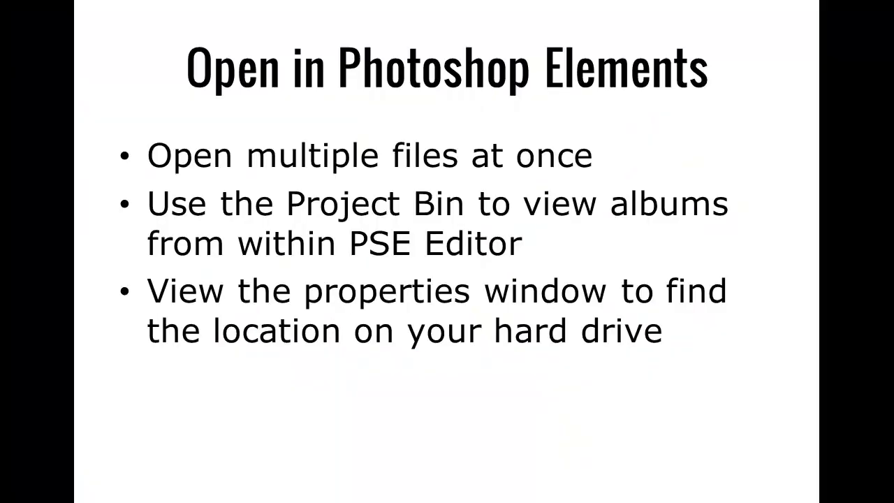
key("Right")
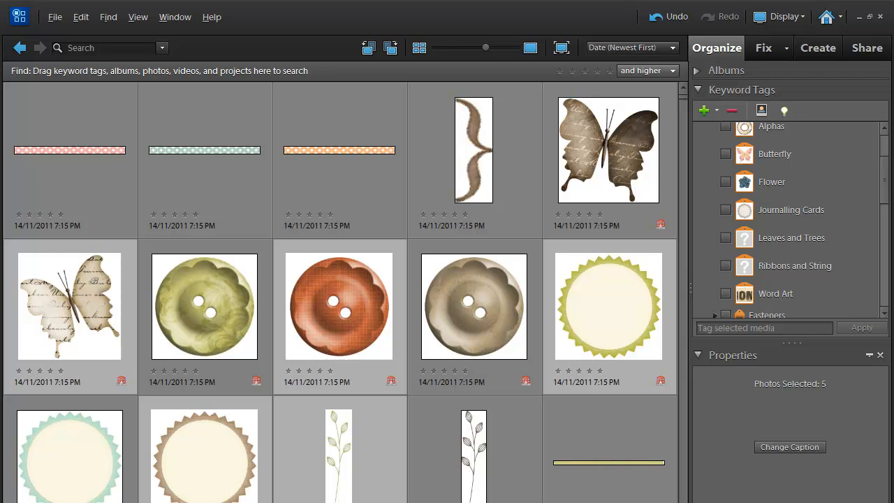
left_click(53, 17)
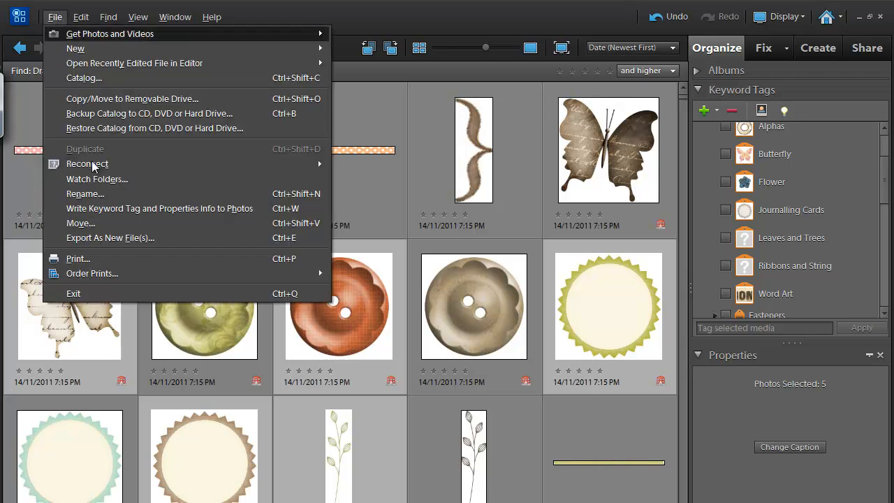
mouse_move(94, 165)
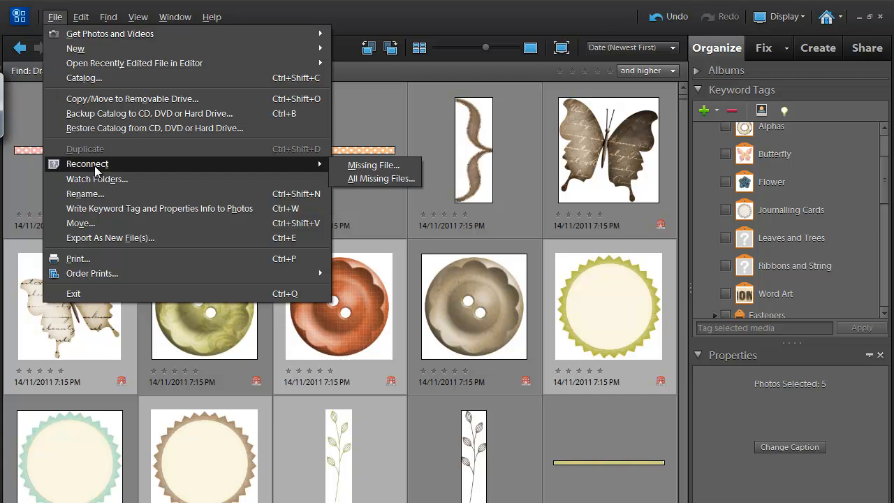
left_click(343, 179)
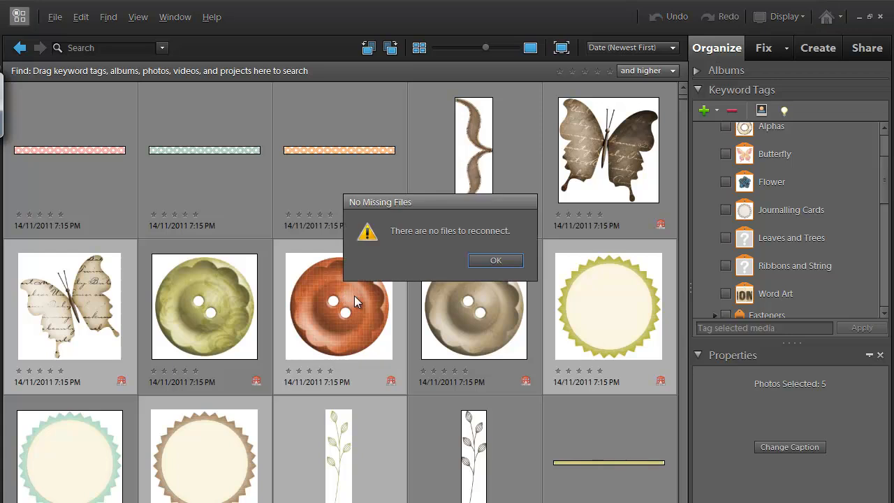
left_click(482, 265)
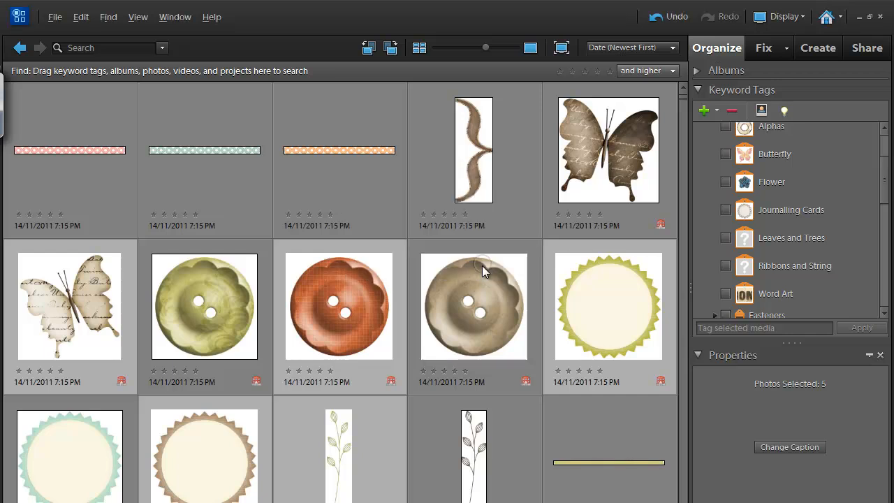
Step: Return to the PowerPoint slide show and advance past Show Folders to the Metadata slide
left_click(365, 502)
left_click(414, 495)
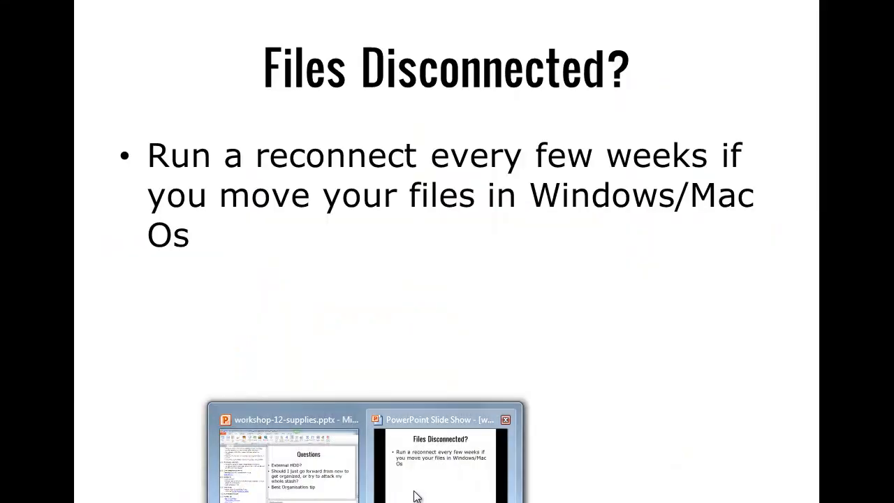
key("Right")
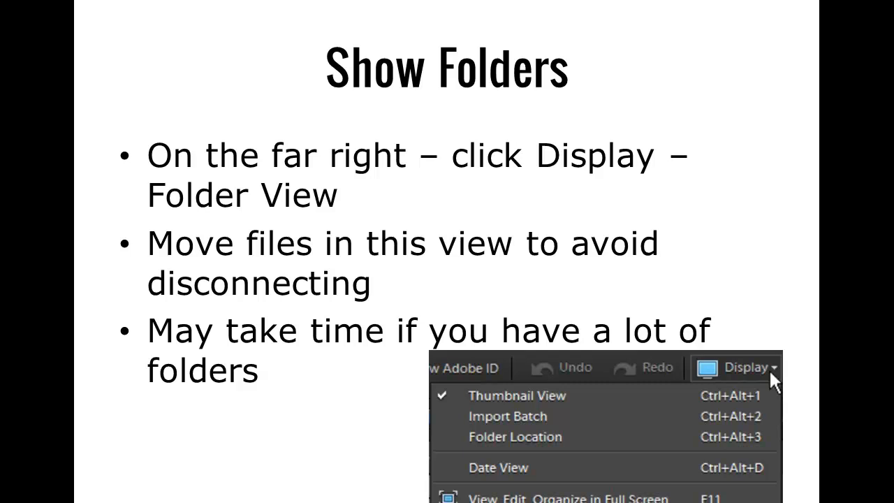
key("Right")
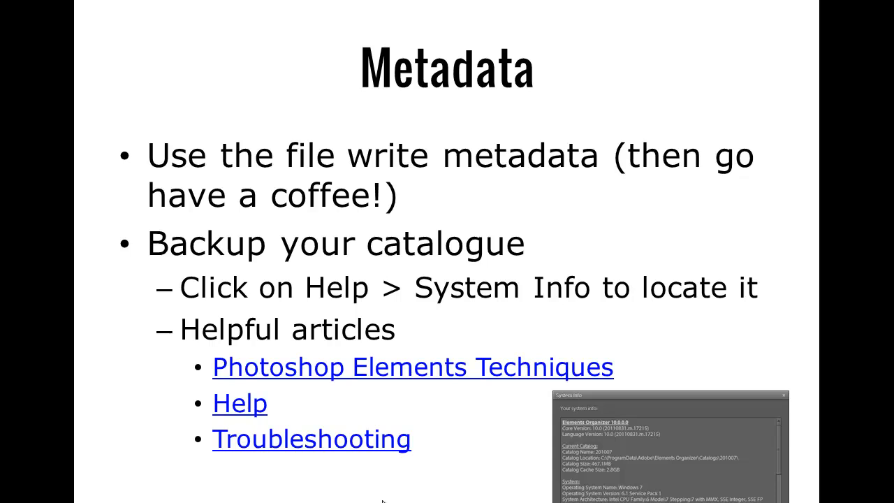
Step: In Elements Organizer, write keyword tag and properties info to all displayed photos with nothing selected, and return to the PowerPoint slide show
key("alt+Tab")
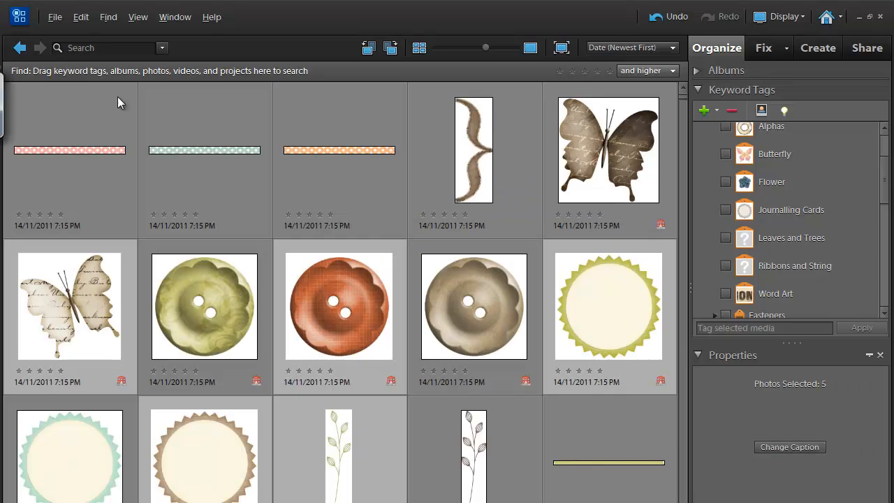
left_click(55, 17)
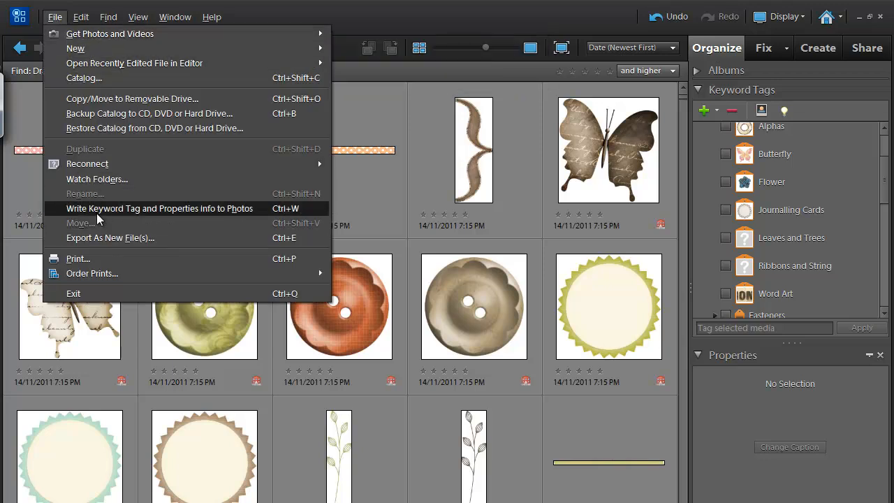
left_click(96, 211)
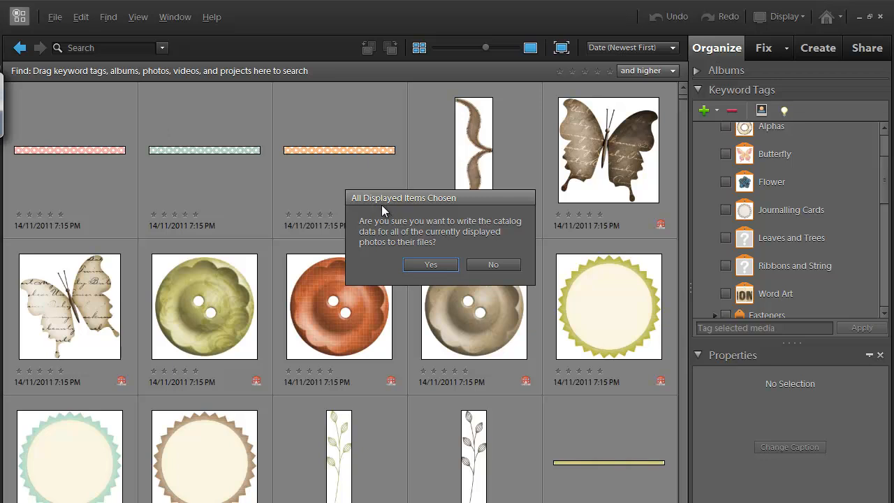
left_click(429, 265)
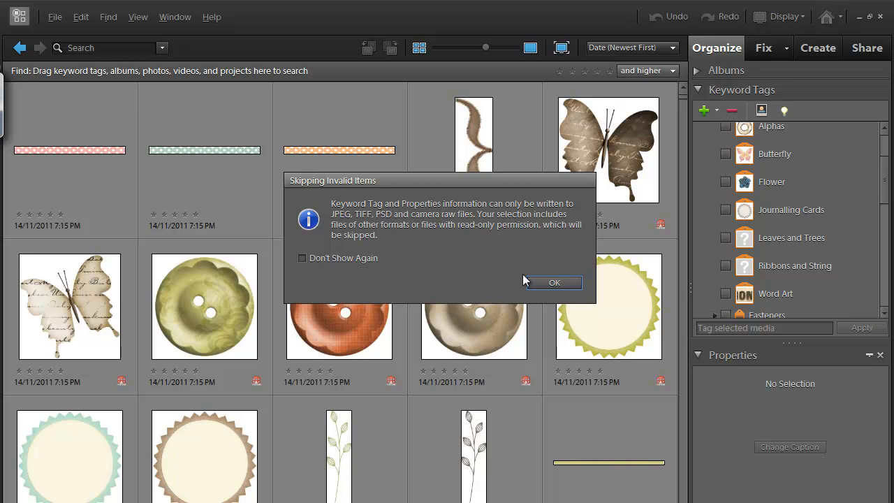
left_click(554, 283)
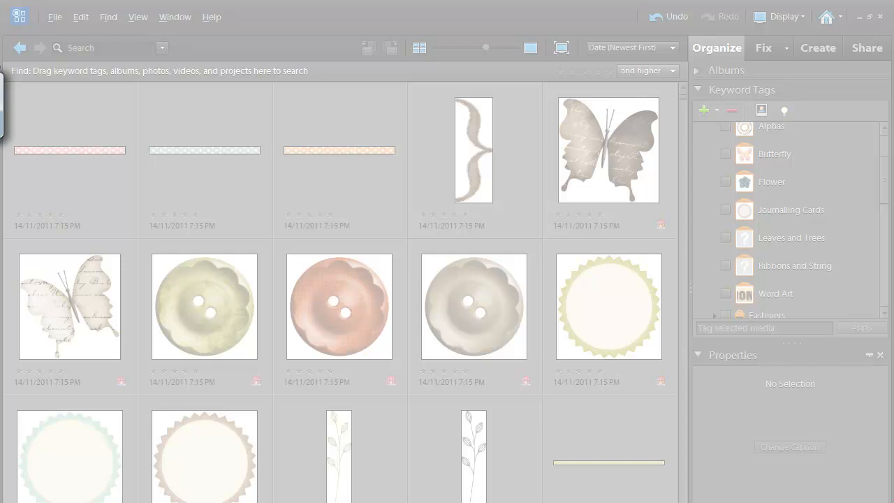
left_click(444, 461)
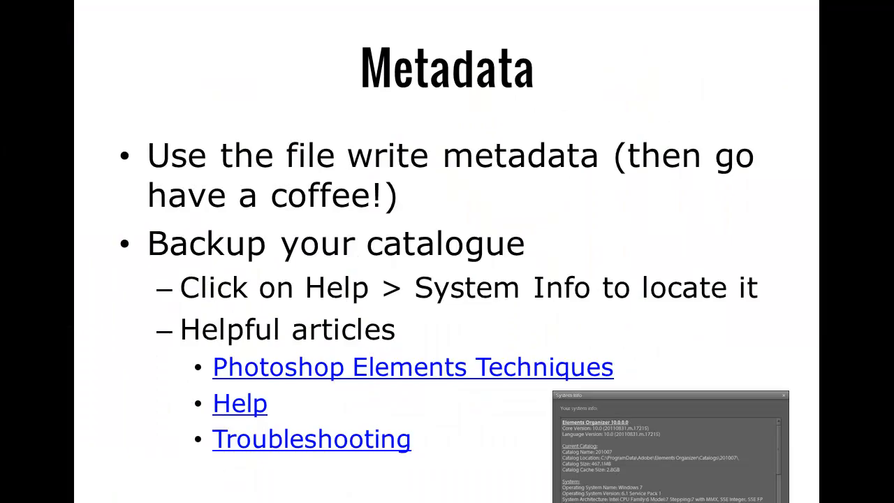